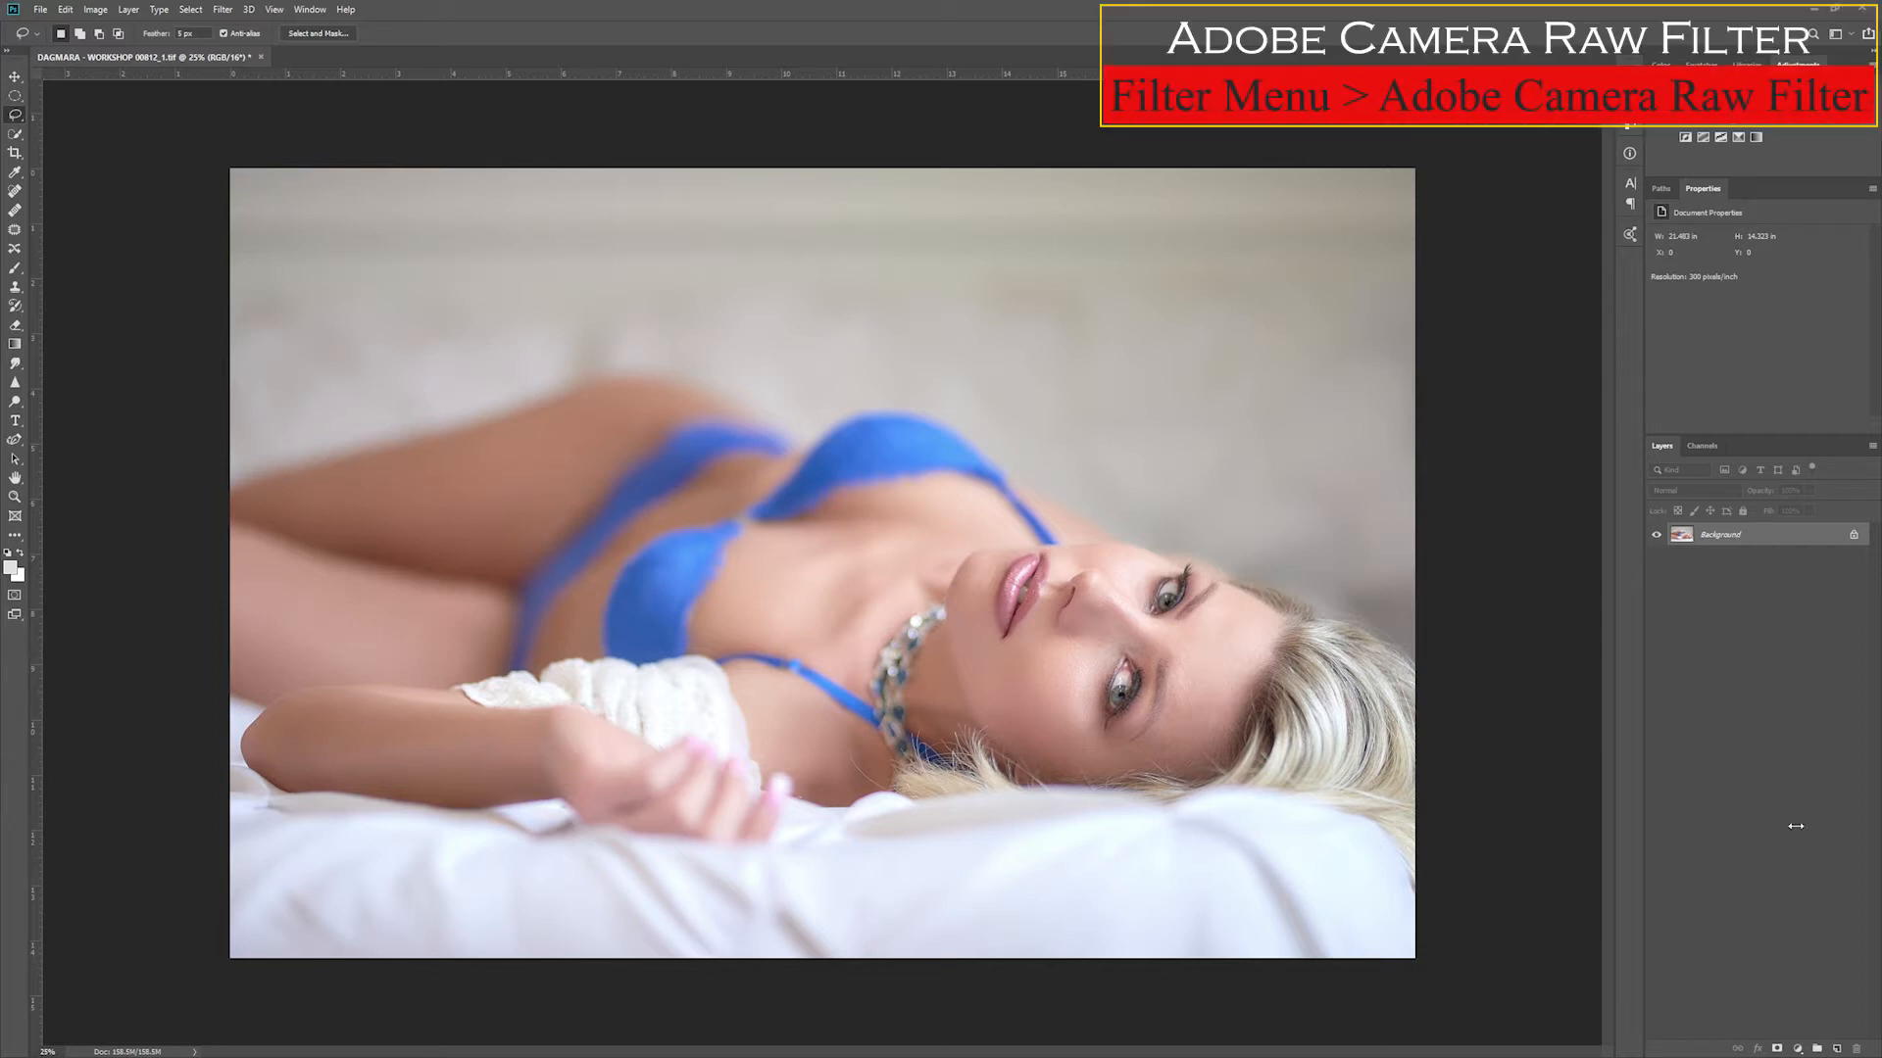
Step: Duplicate the Background layer
{"action": "left_click", "coordinate": [1797, 1049]}
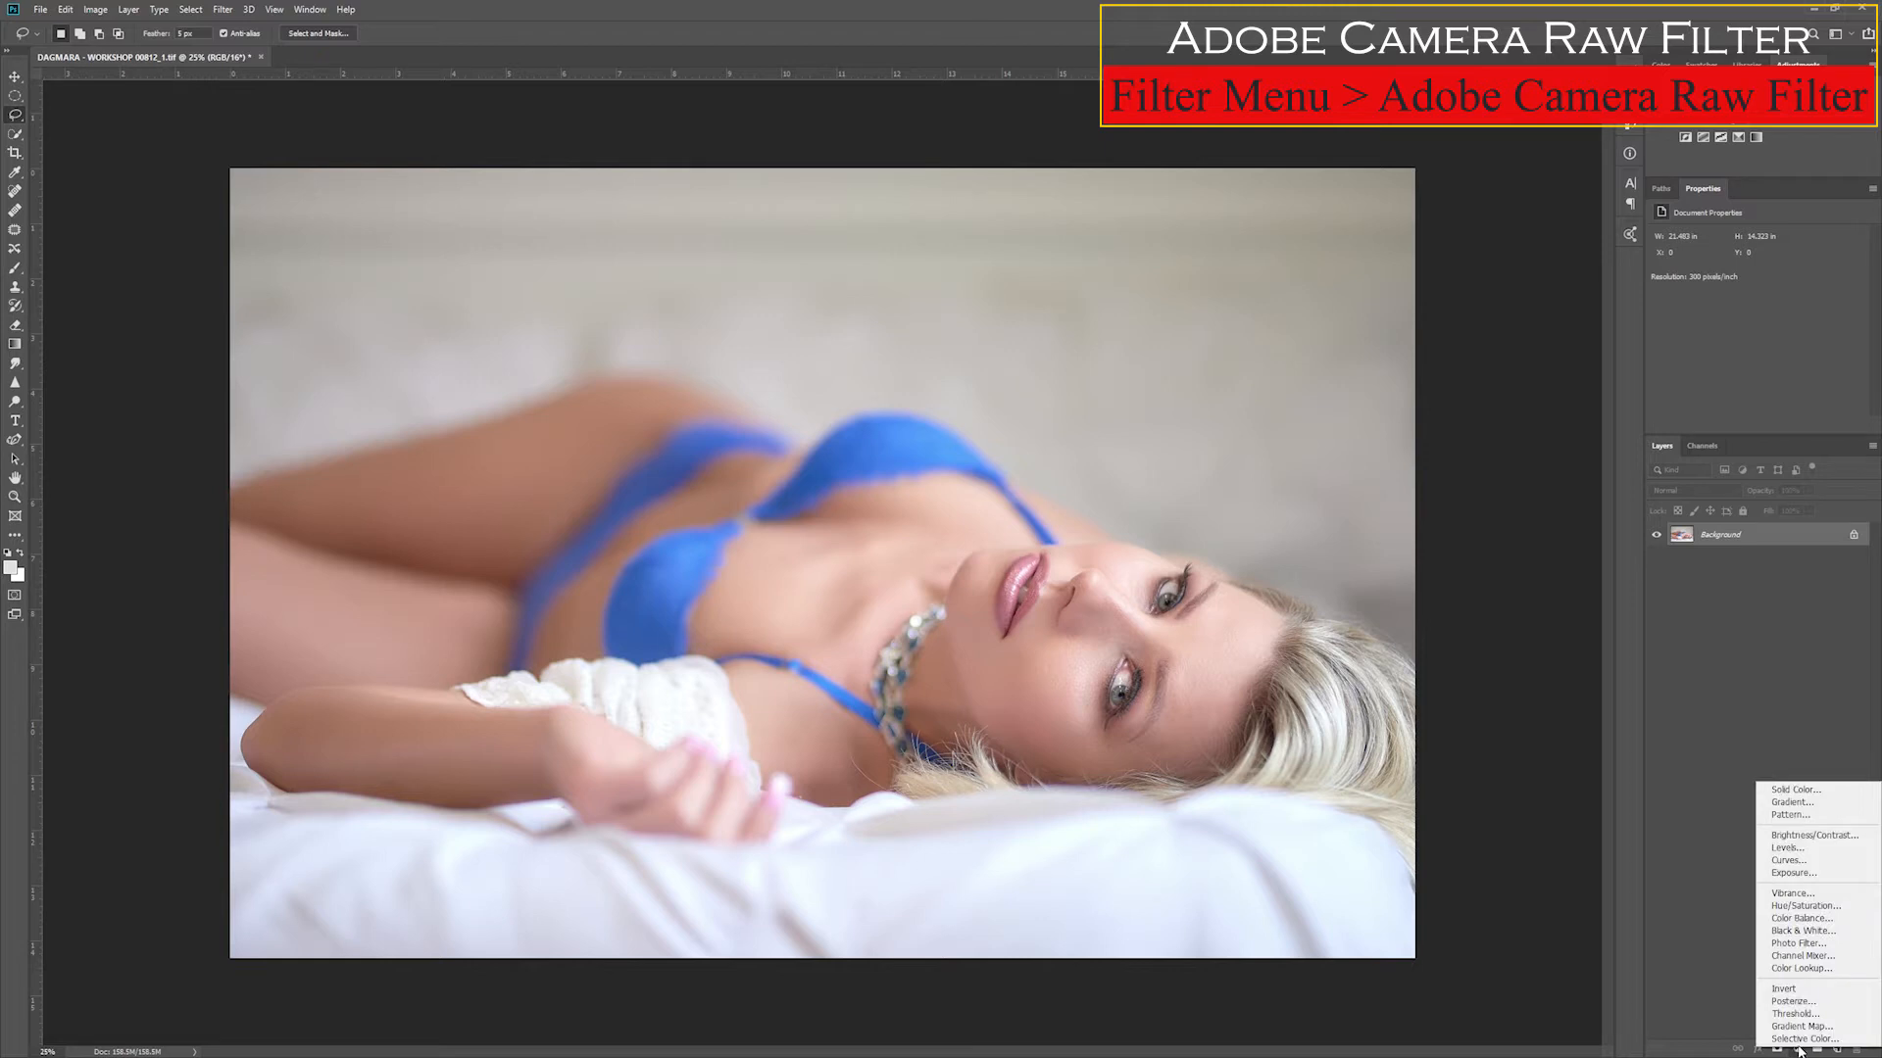
{"action": "left_click", "coordinate": [1749, 603]}
{"action": "left_click_drag", "start_coordinate": [1764, 537], "coordinate": [1837, 1050]}
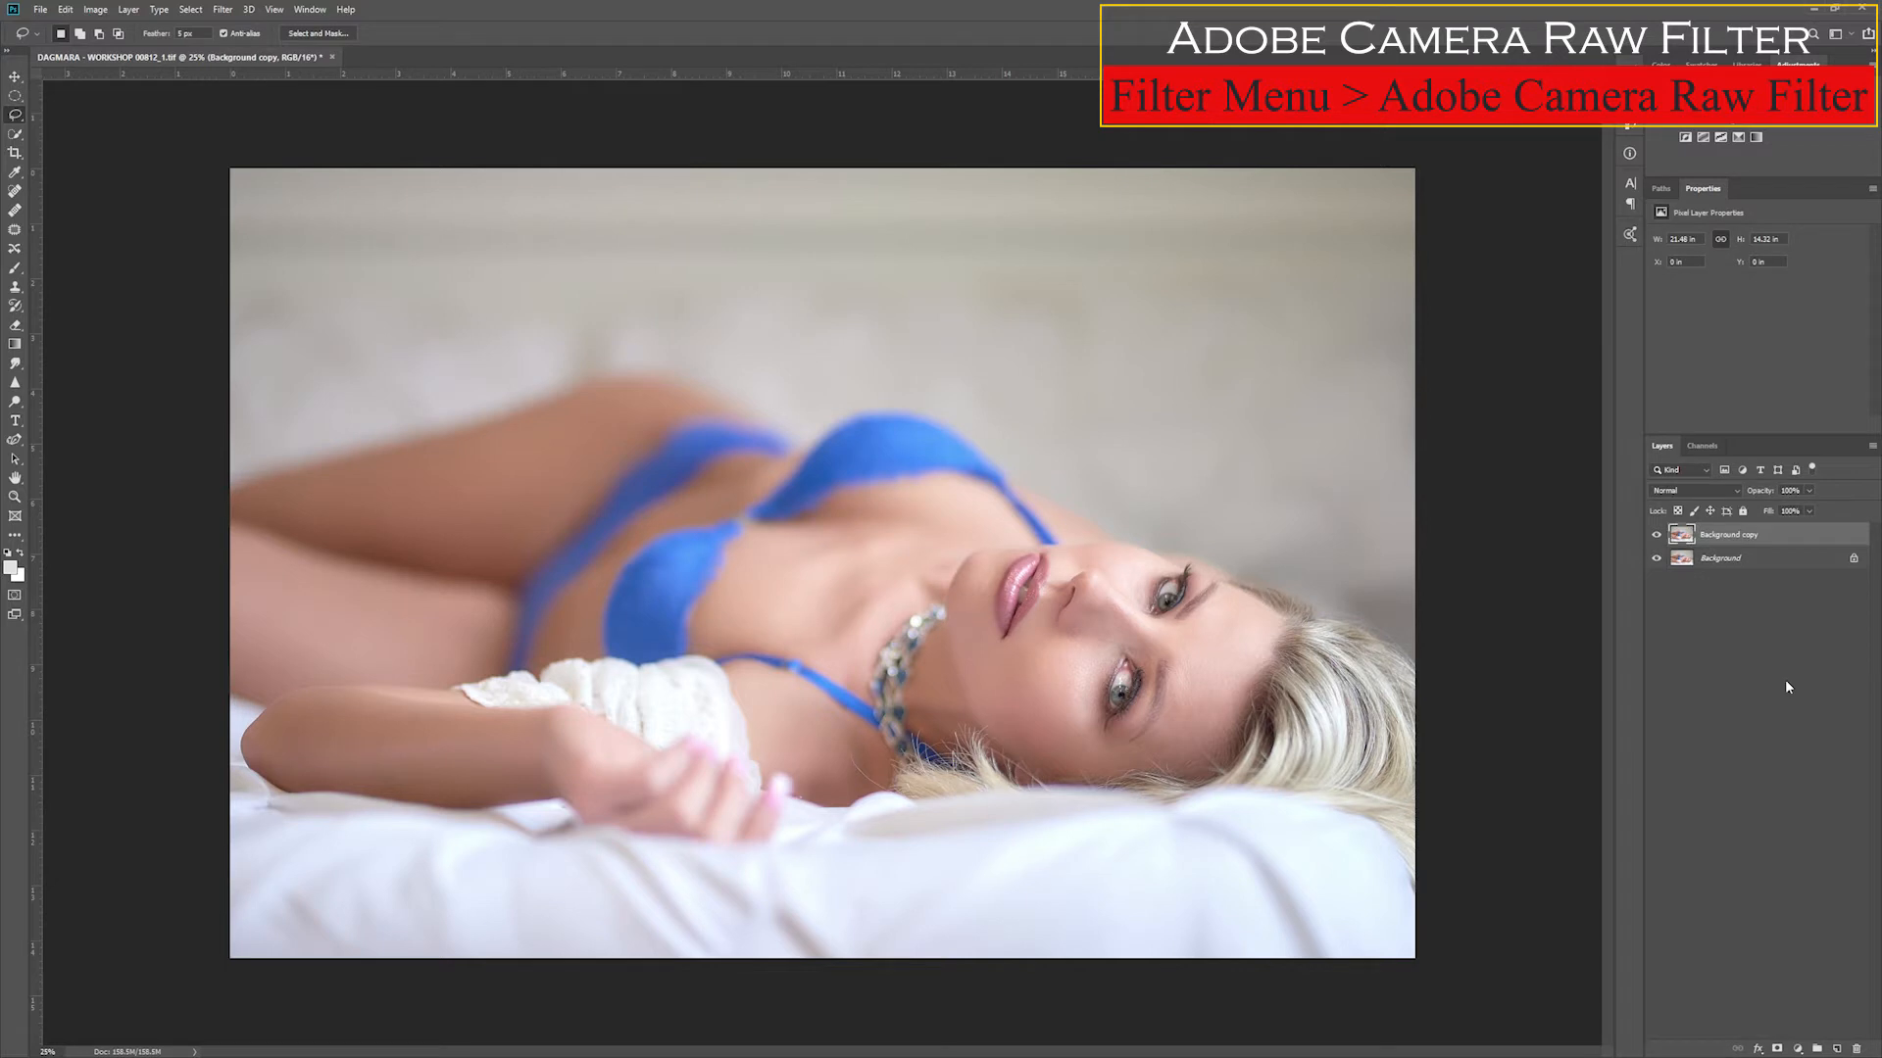
Step: Open the Camera Raw Filter for the duplicated layer and show its Effects settings
{"action": "left_click", "coordinate": [223, 11]}
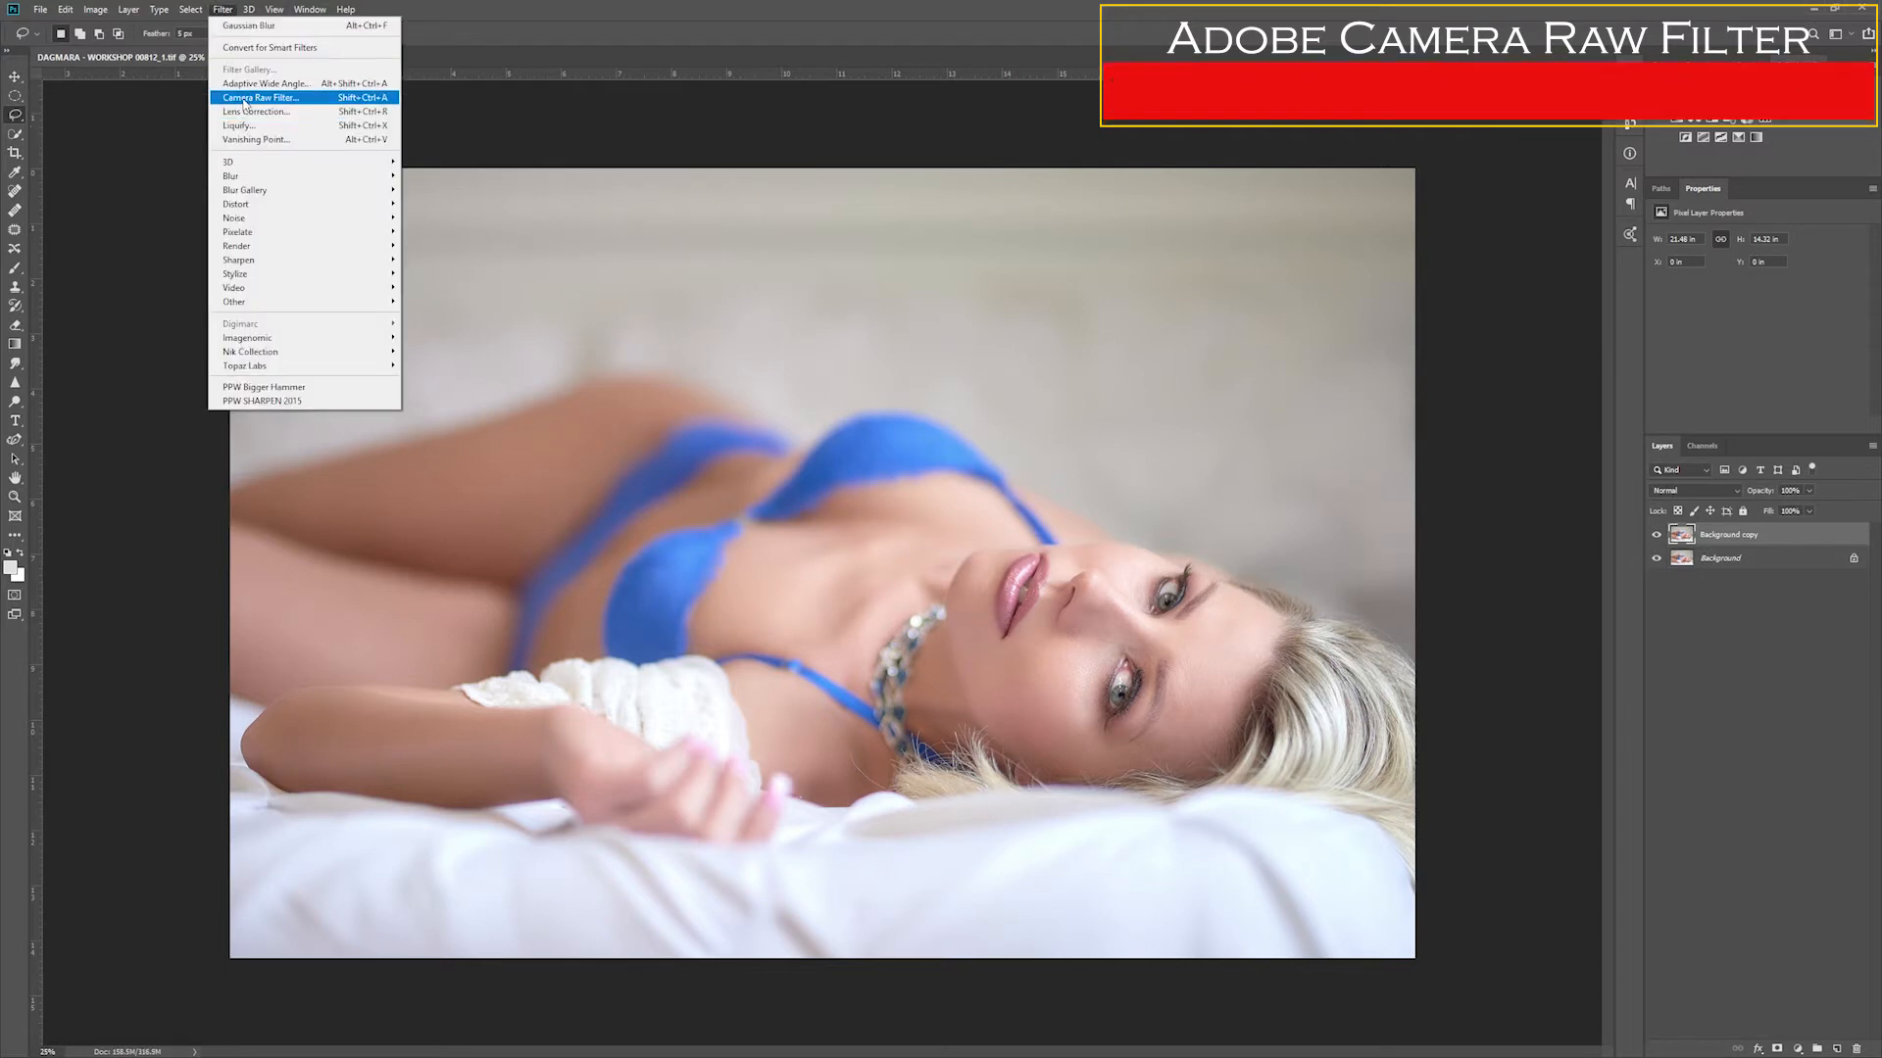
{"action": "left_click", "coordinate": [274, 97]}
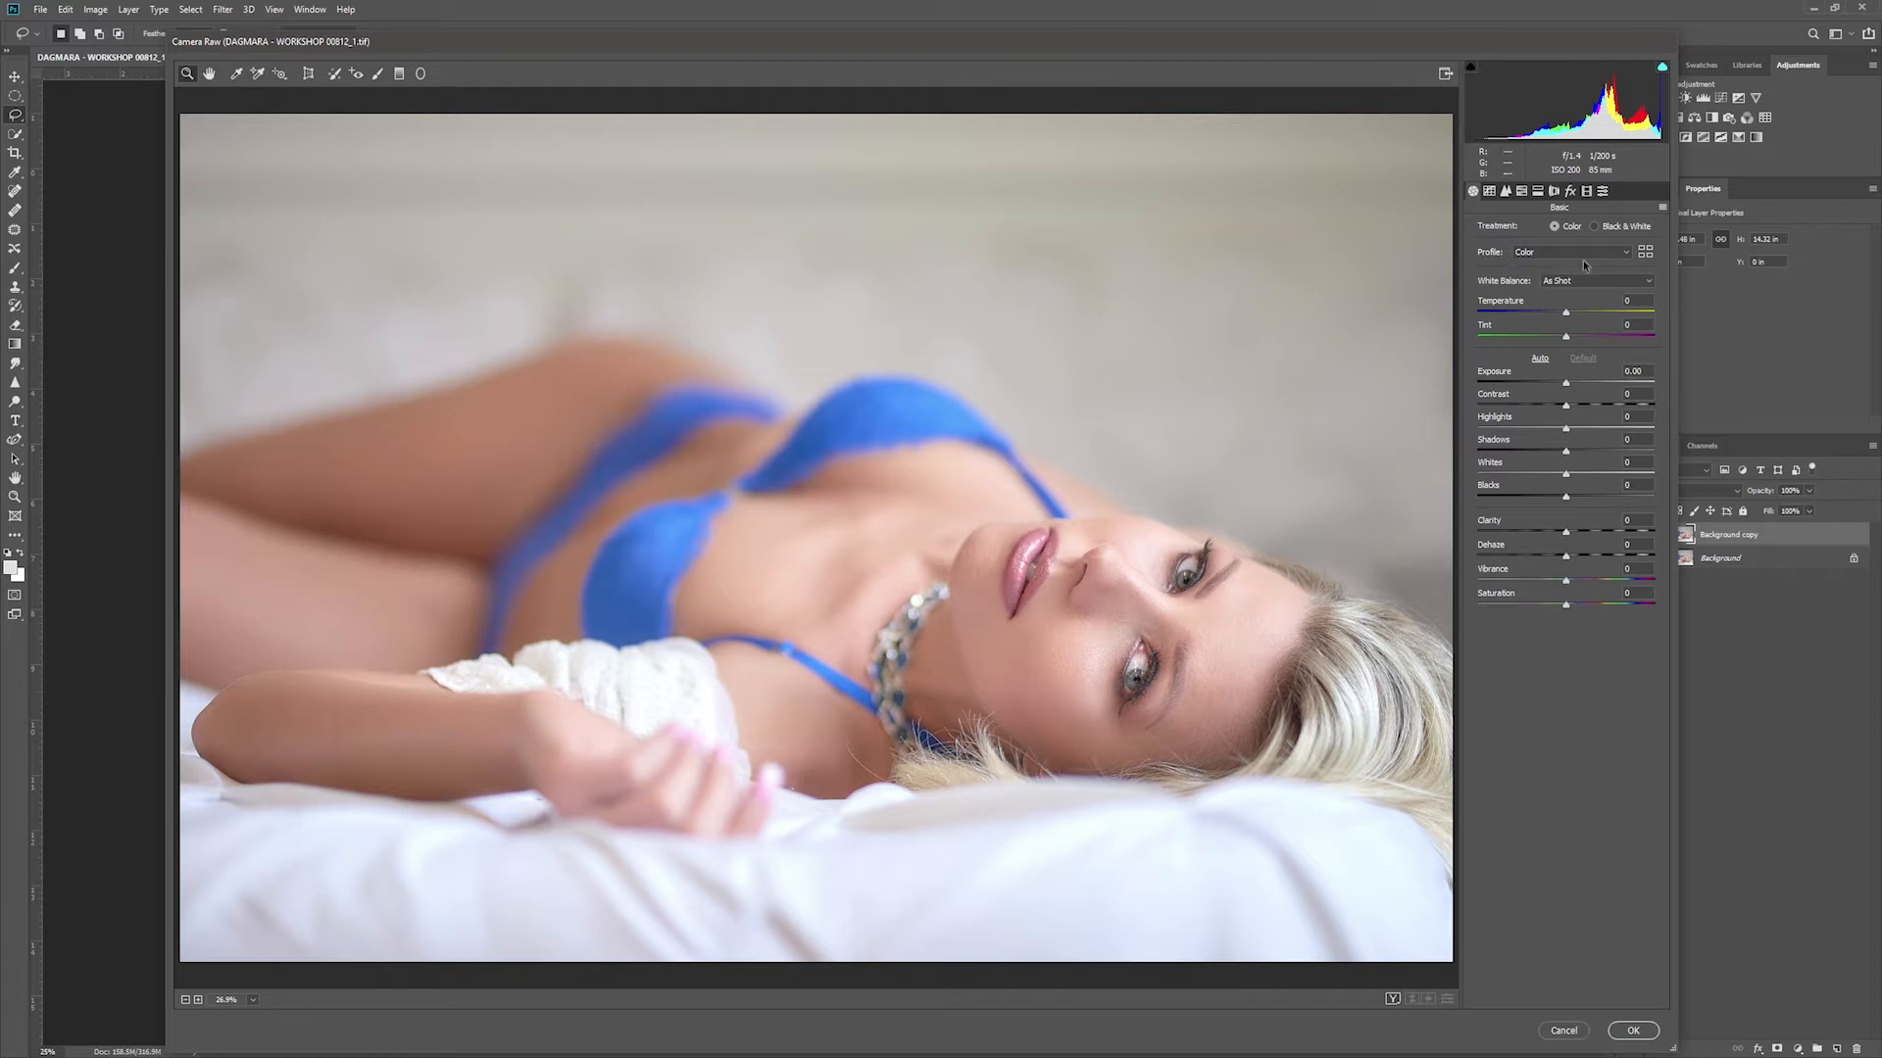
{"action": "left_click", "coordinate": [1569, 192]}
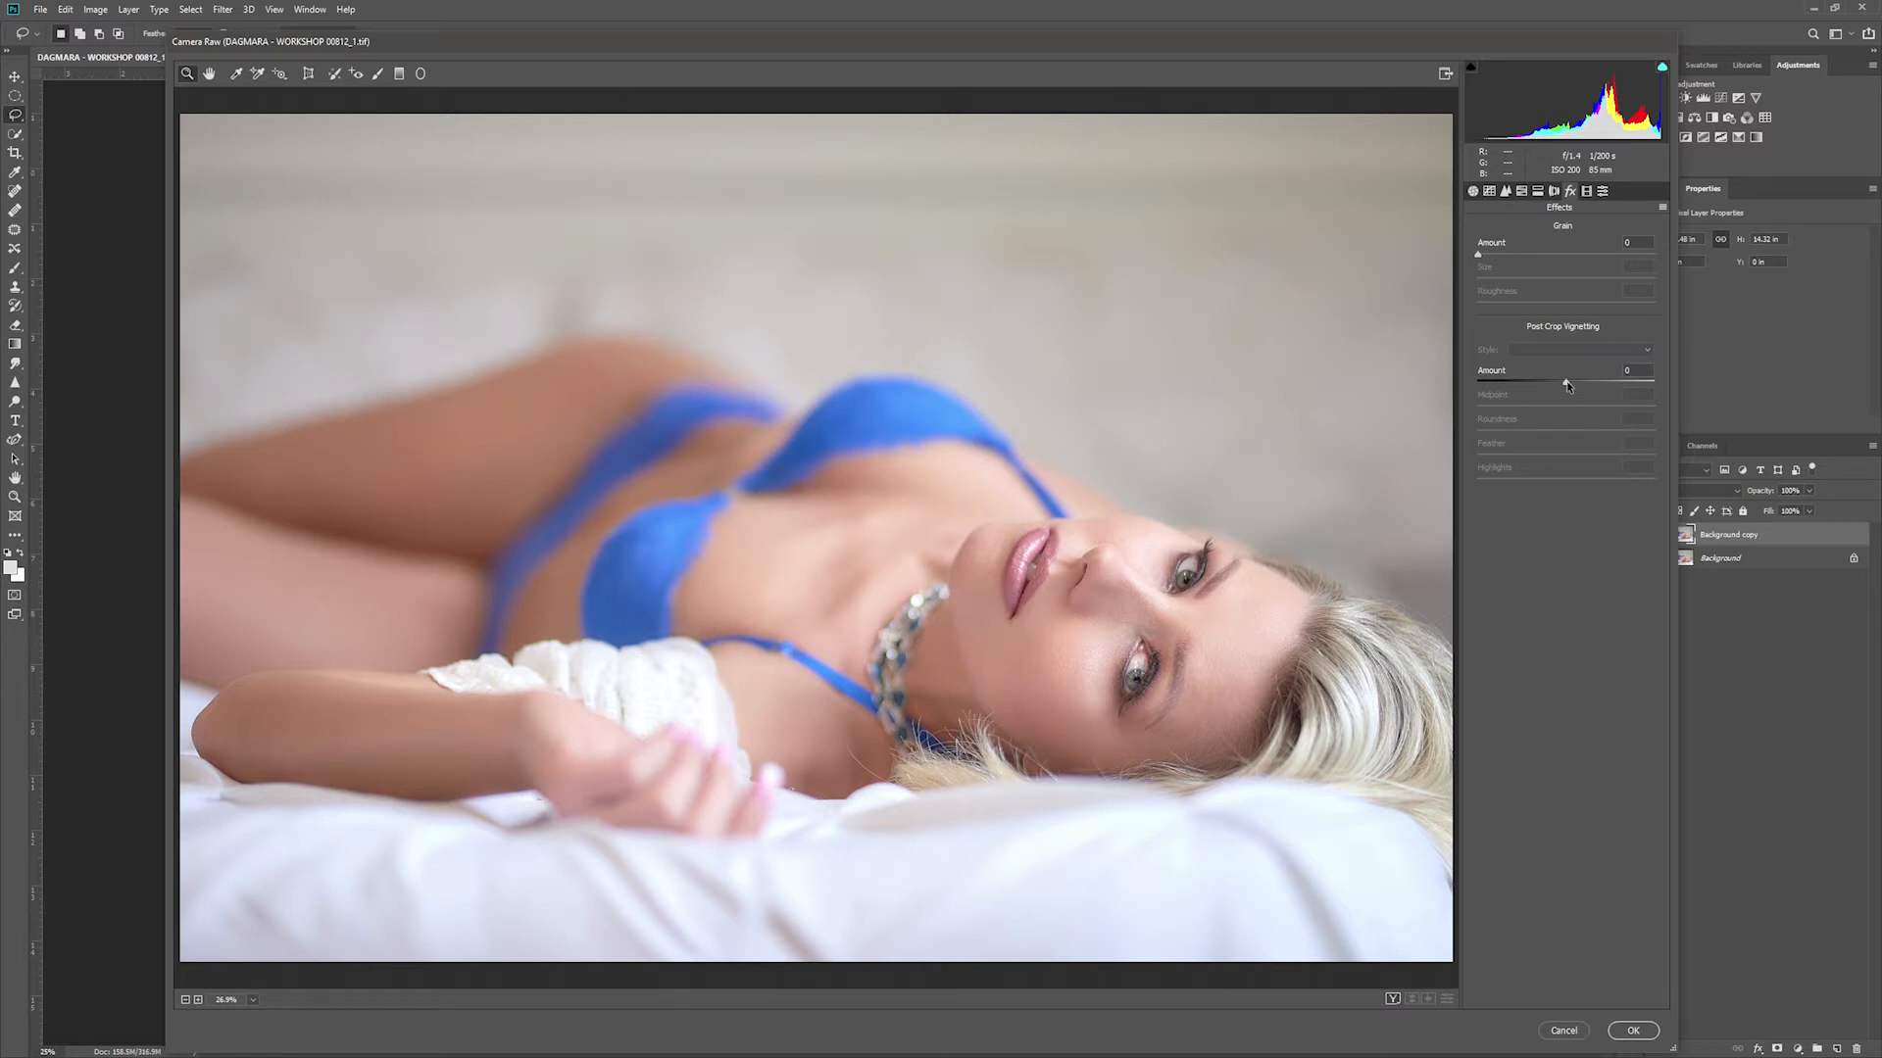
Step: Try a dark and a light post-crop vignette with amounts of -100 and +100, bringing the amount back to +1
{"action": "left_click_drag", "start_coordinate": [1566, 385], "coordinate": [1461, 389]}
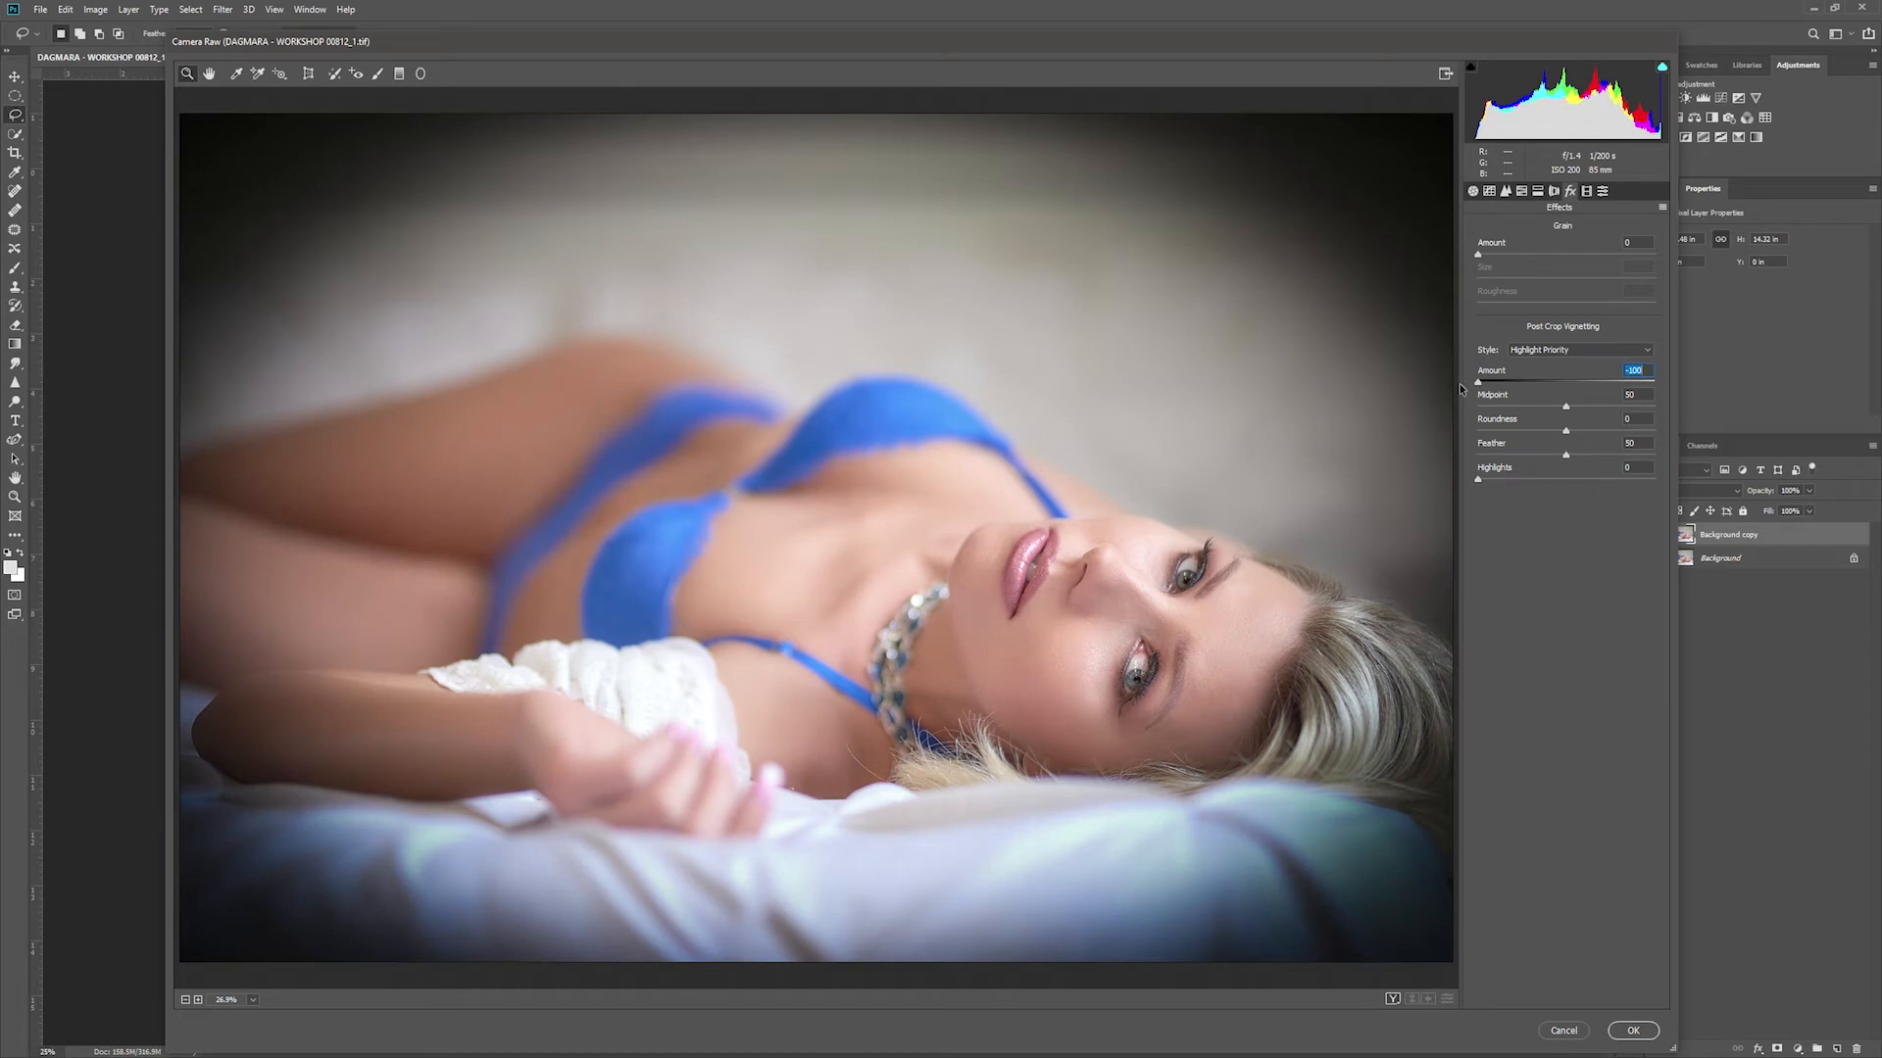
{"action": "left_click_drag", "start_coordinate": [1461, 389], "coordinate": [1685, 402]}
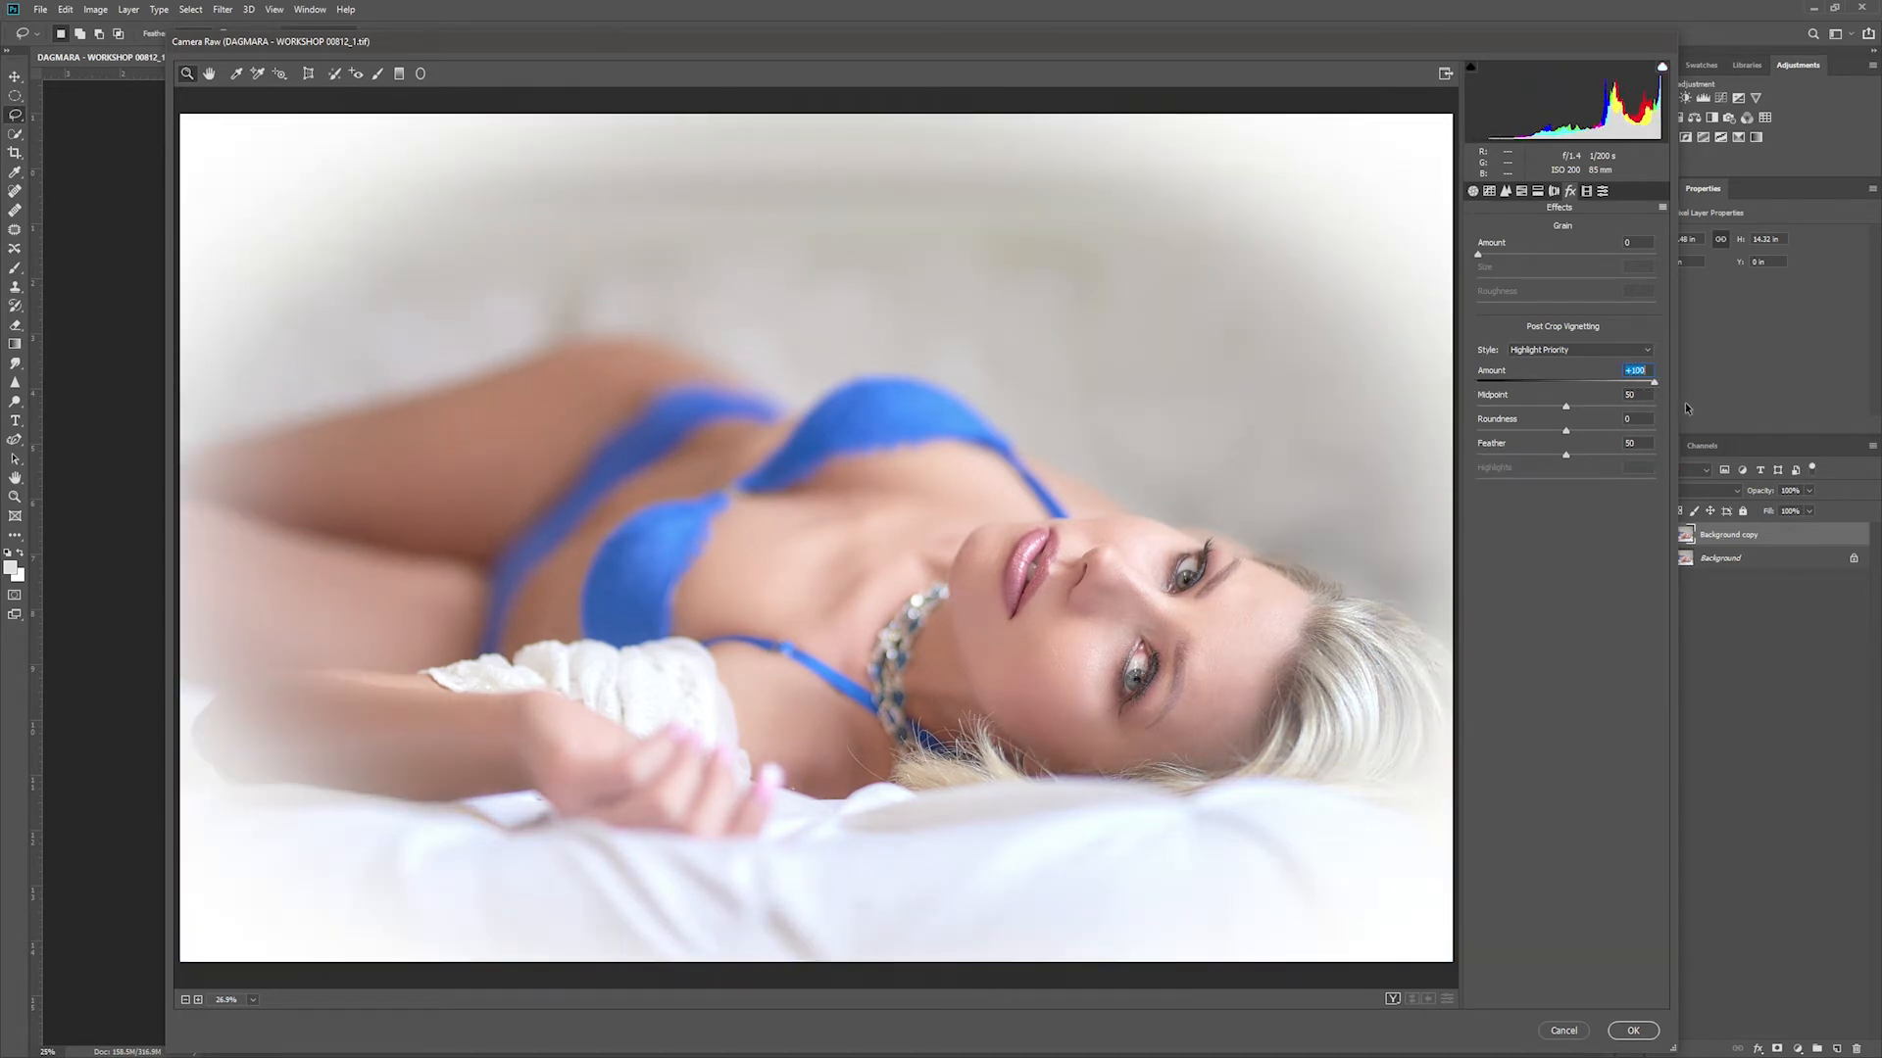
{"action": "left_click_drag", "start_coordinate": [1653, 382], "coordinate": [1567, 390]}
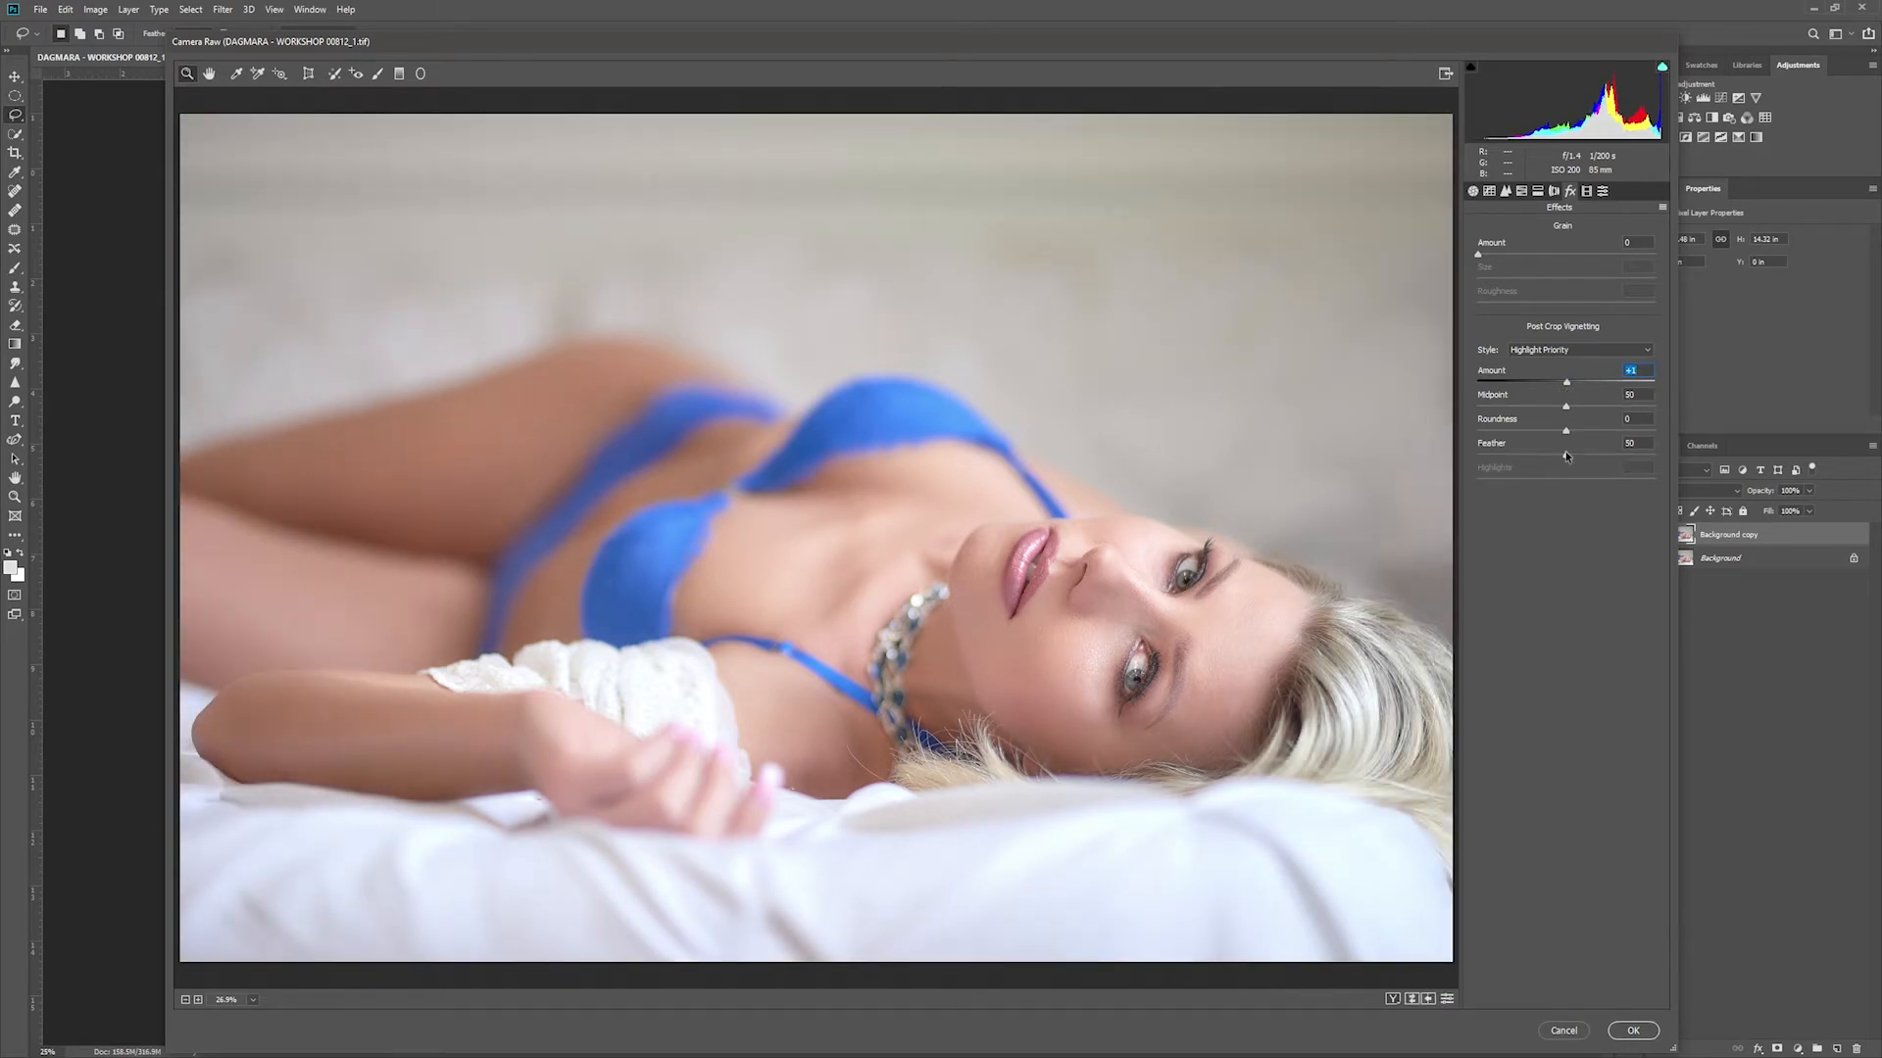
Step: Set the post-crop vignette's feather to 0, its amount to -100 and its midpoint to 51
{"action": "left_click_drag", "start_coordinate": [1566, 455], "coordinate": [1373, 462]}
{"action": "left_click_drag", "start_coordinate": [1566, 381], "coordinate": [1437, 386]}
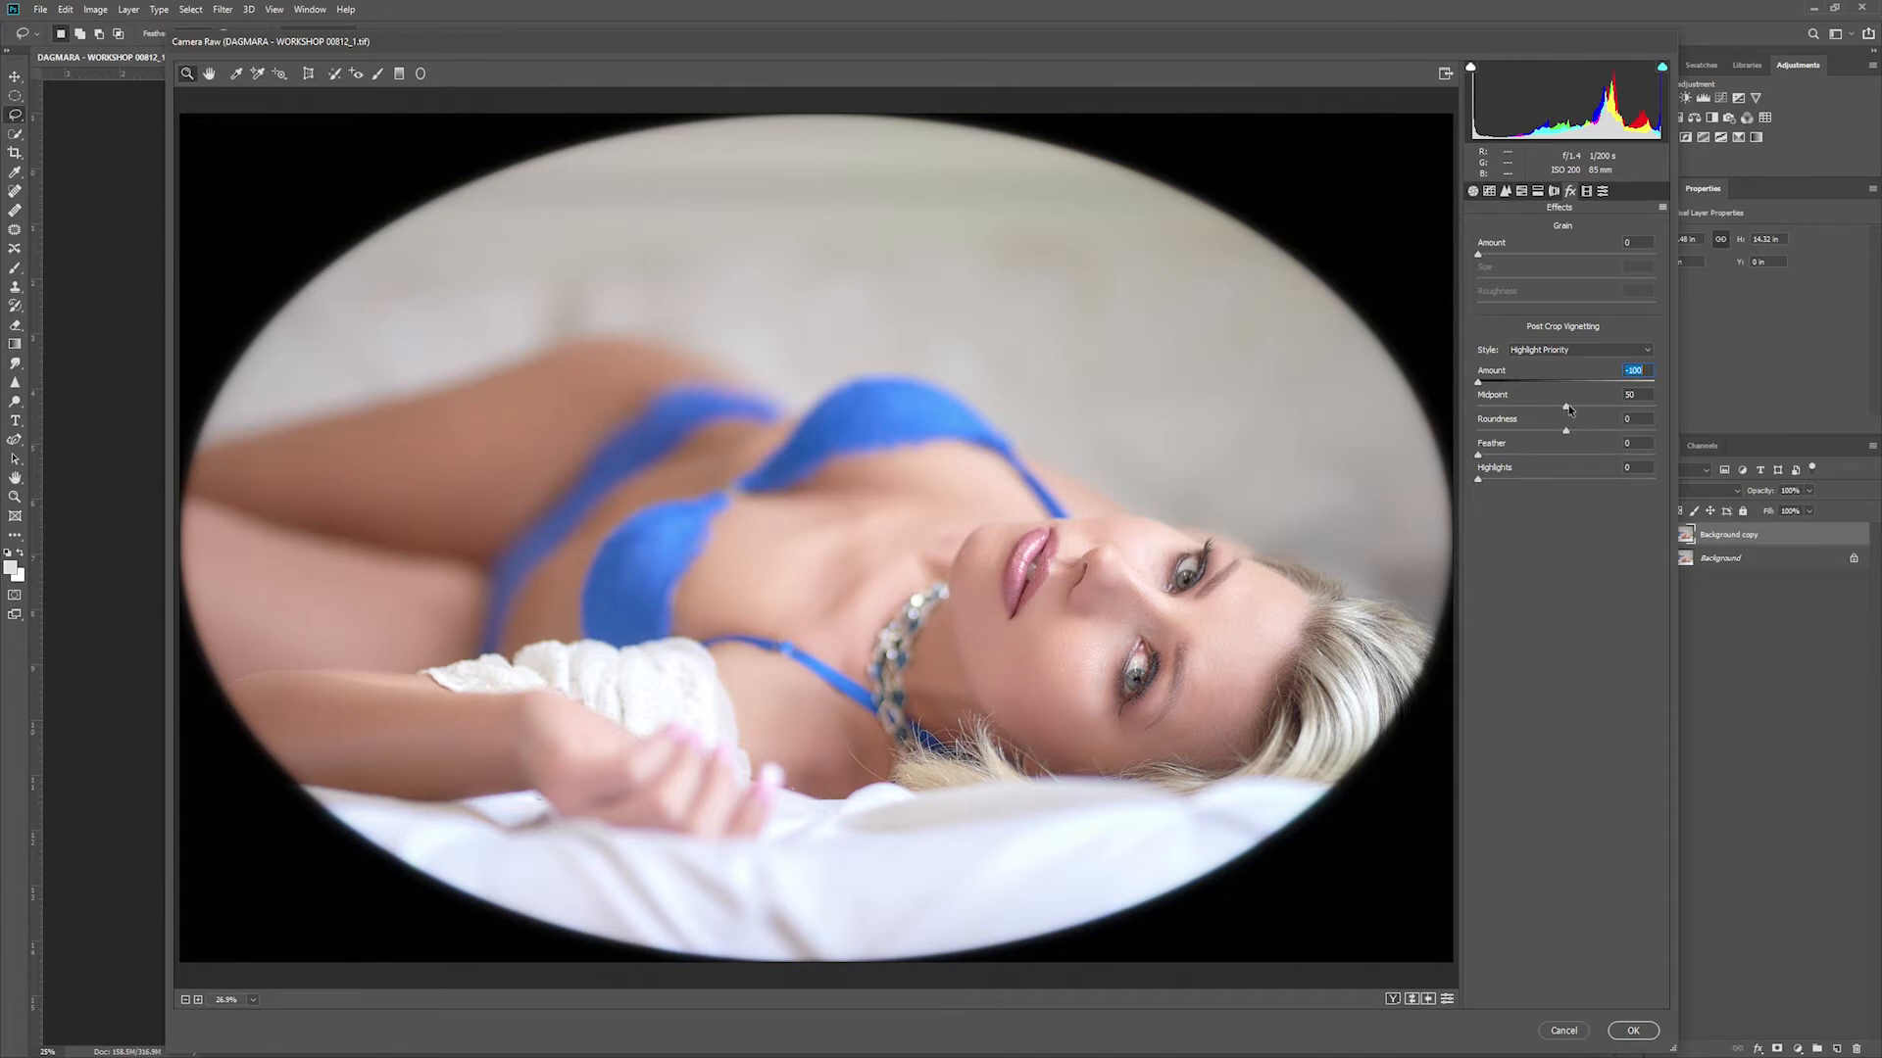
{"action": "key", "text": "Tab"}
{"action": "left_click_drag", "start_coordinate": [1567, 404], "coordinate": [1562, 443]}
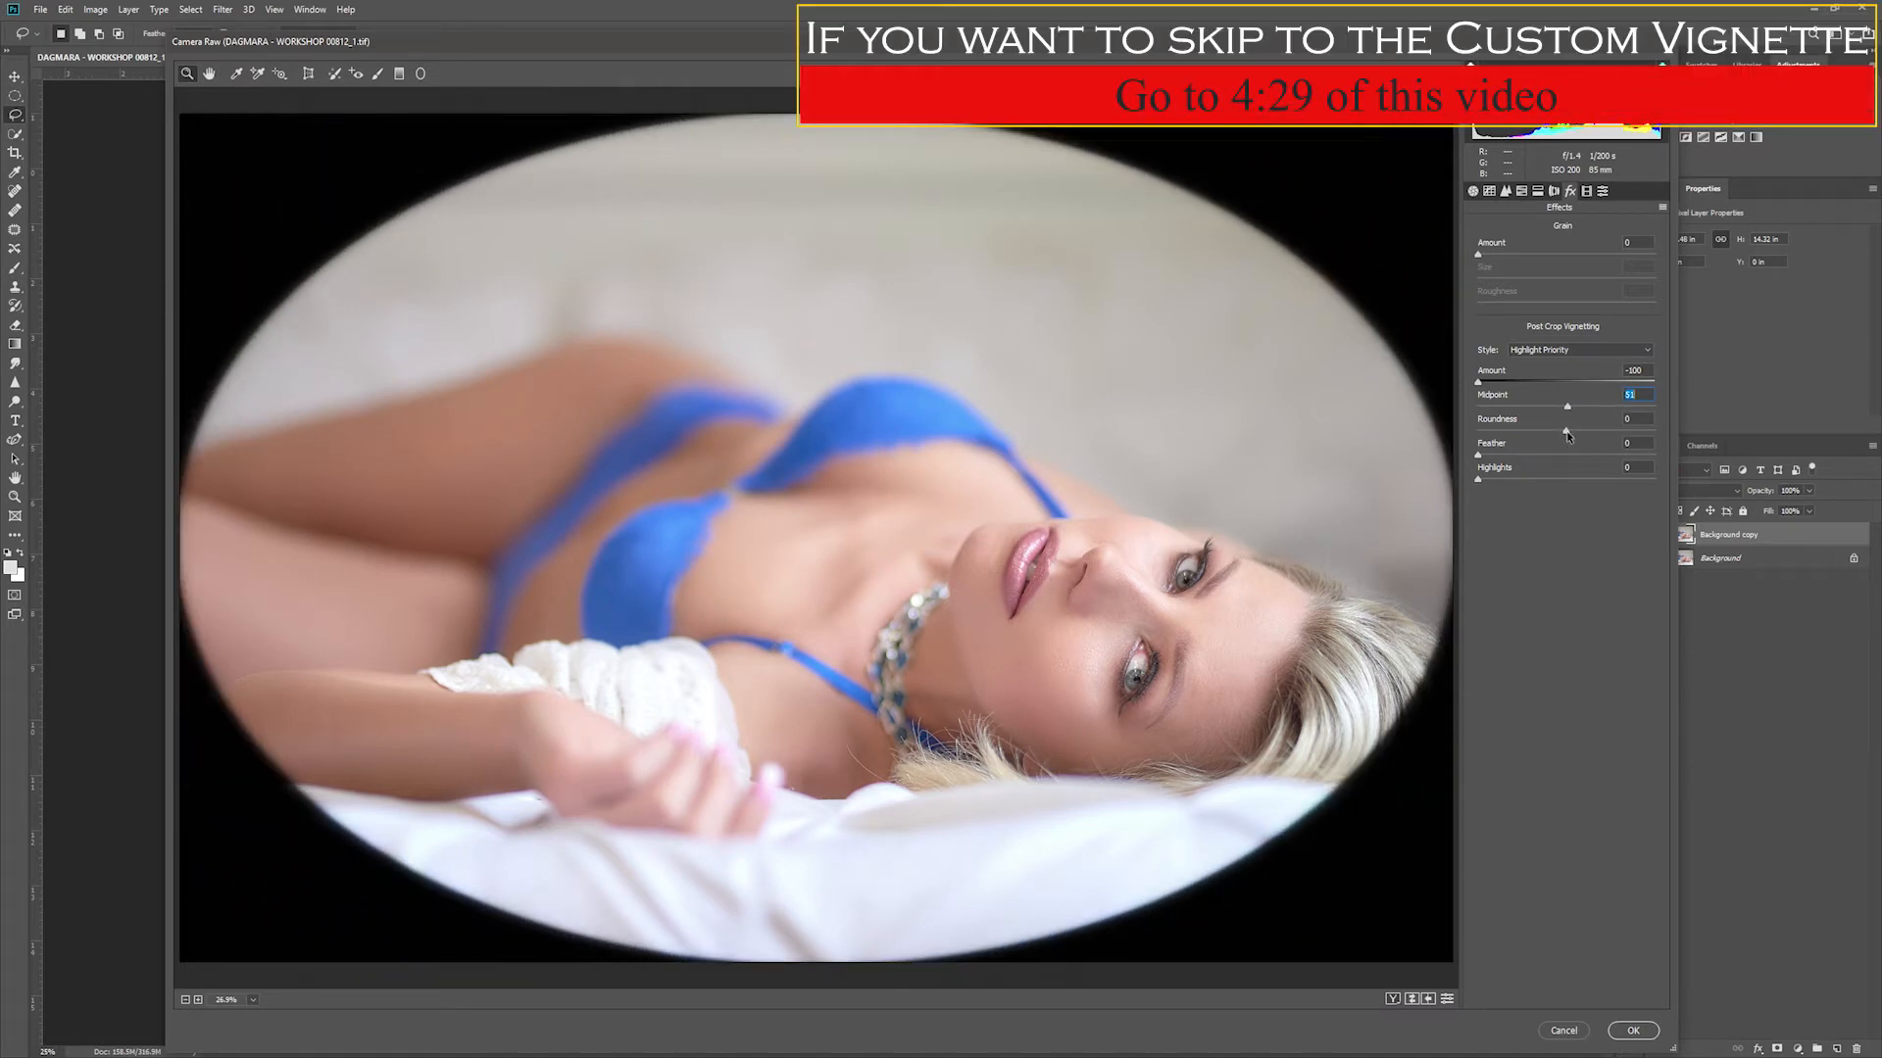
Step: Adjust the vignette to roundness -10, feather 51 and highlights 52, and apply the filter
{"action": "left_click_drag", "start_coordinate": [1566, 432], "coordinate": [1608, 432]}
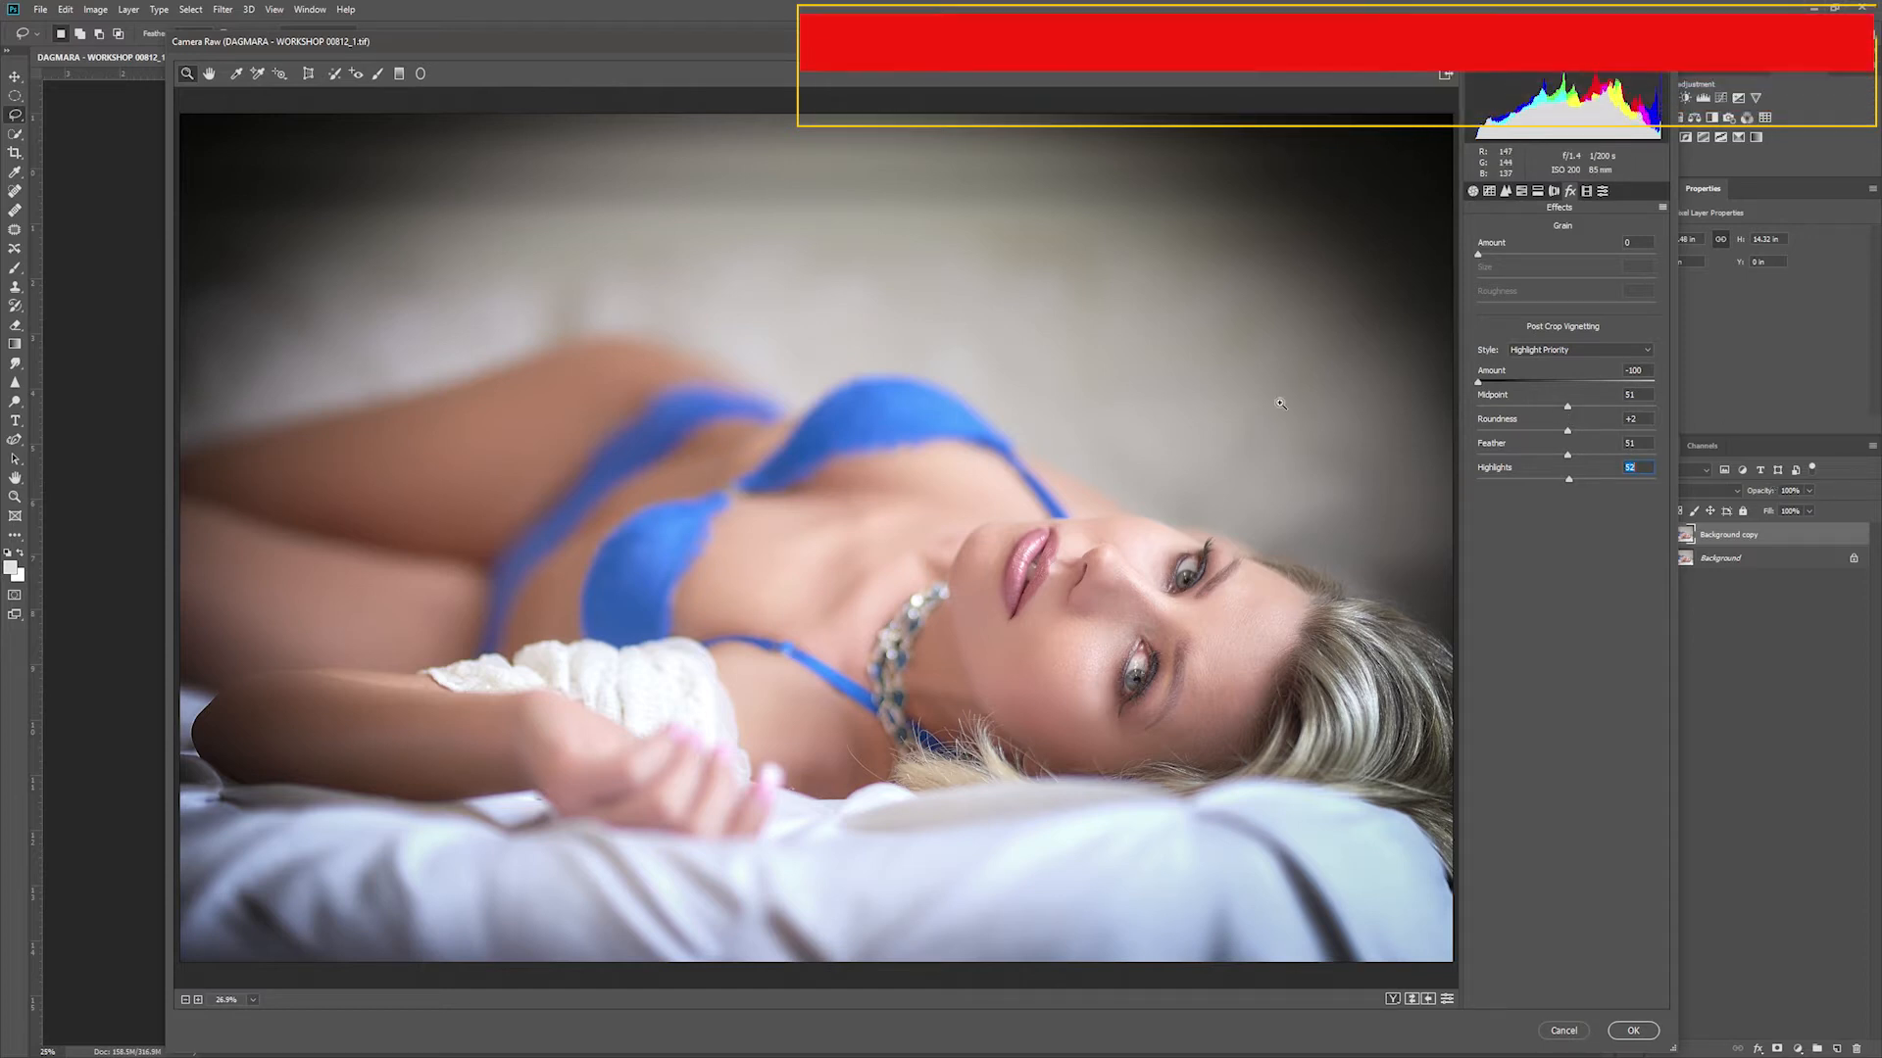
{"action": "mouse_move", "coordinate": [1567, 432]}
{"action": "left_mouse_down"}
{"action": "mouse_move", "coordinate": [1526, 447]}
{"action": "mouse_move", "coordinate": [1559, 456]}
{"action": "left_mouse_up"}
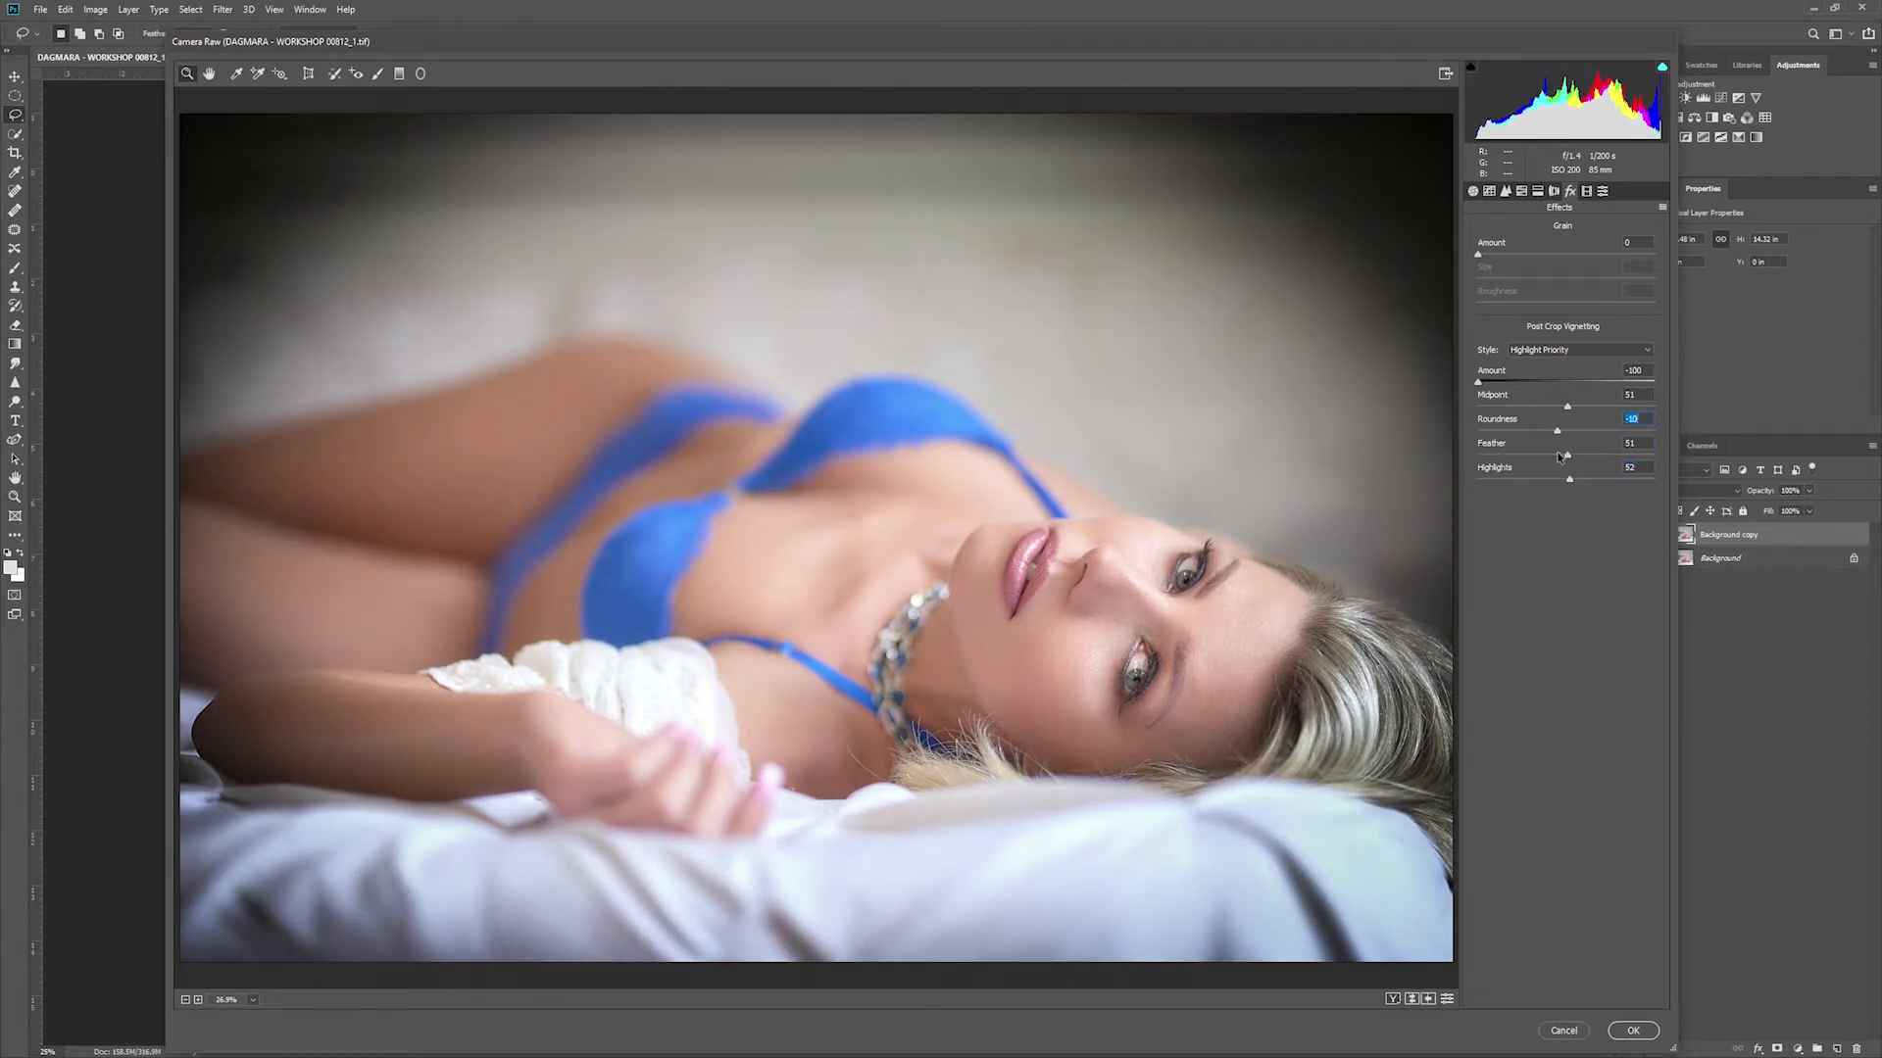
{"action": "key", "text": "Return"}
Step: Compare the image with and without the vignette by switching the Background copy layer's visibility off and on
{"action": "left_click", "coordinate": [1655, 535]}
{"action": "left_click", "coordinate": [1656, 535]}
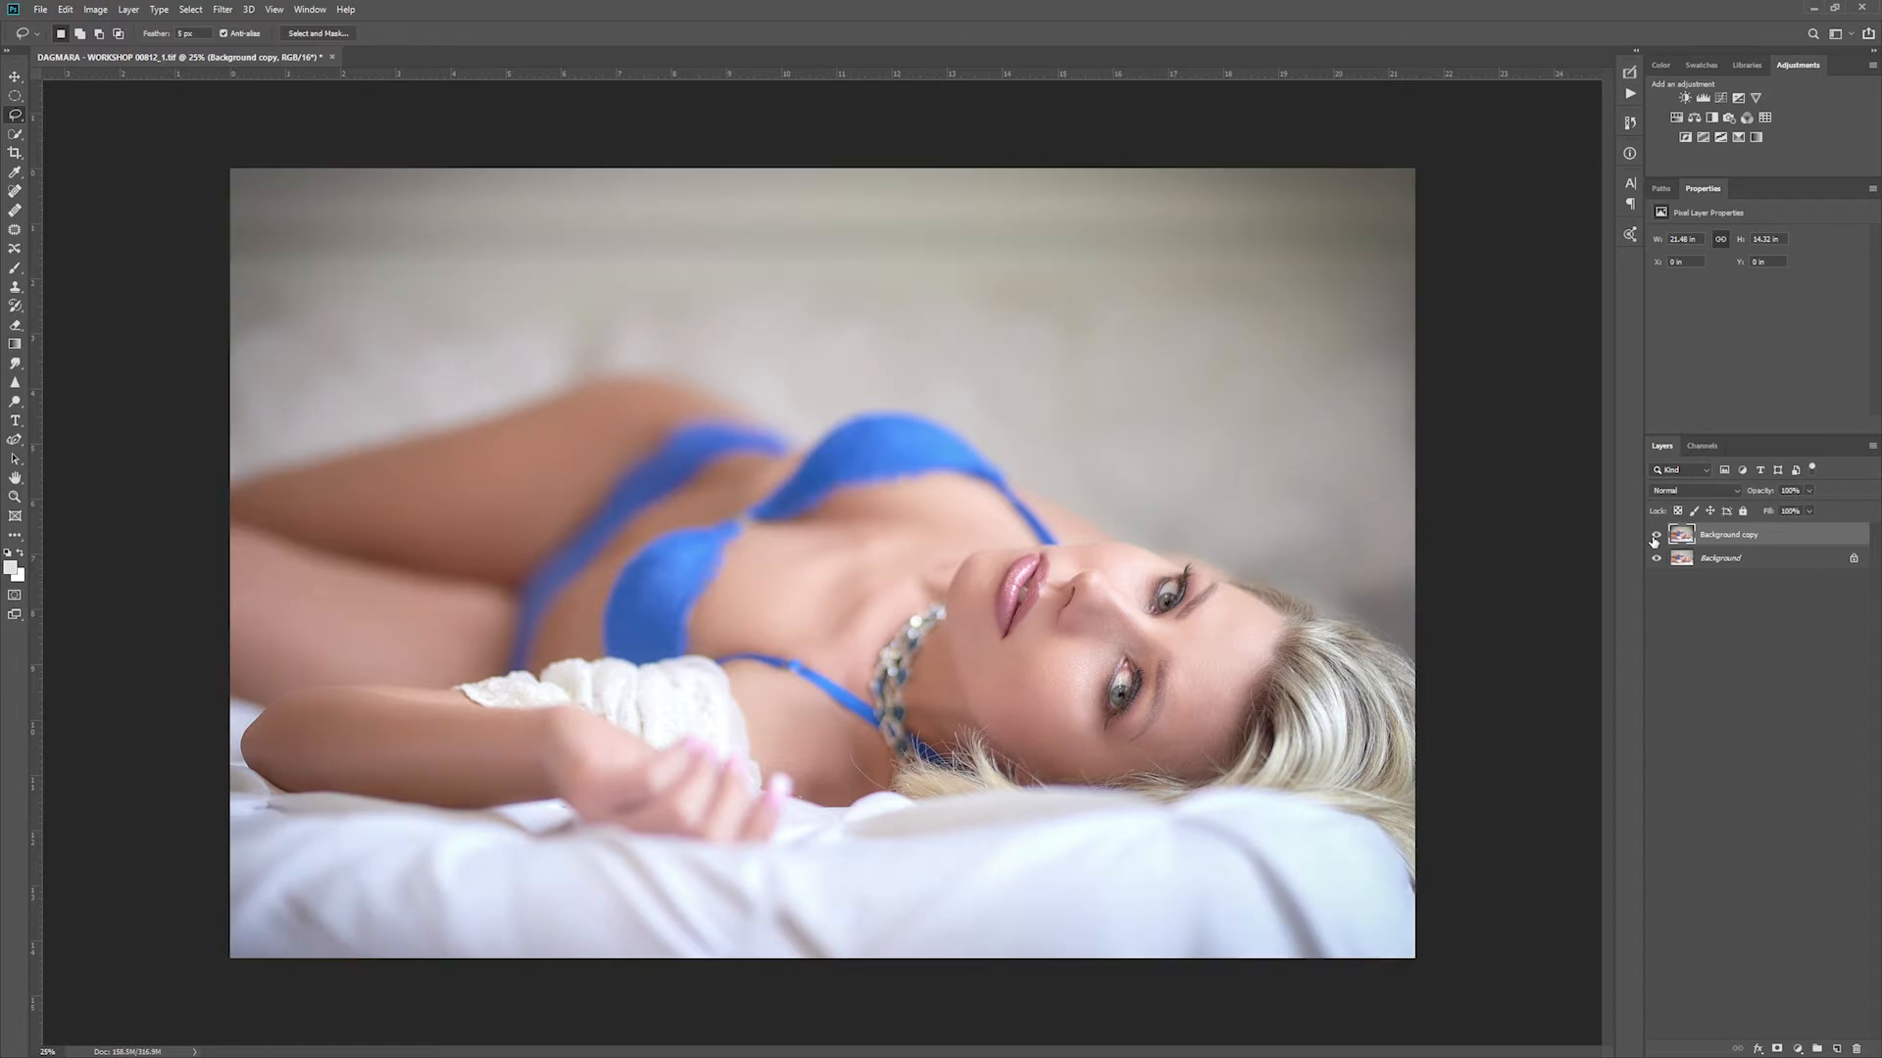
{"action": "left_click", "coordinate": [1655, 536]}
{"action": "left_click", "coordinate": [1655, 535]}
{"action": "left_click", "coordinate": [1655, 535]}
{"action": "left_click", "coordinate": [1655, 535]}
{"action": "left_click", "coordinate": [1655, 535]}
{"action": "left_click", "coordinate": [1655, 535]}
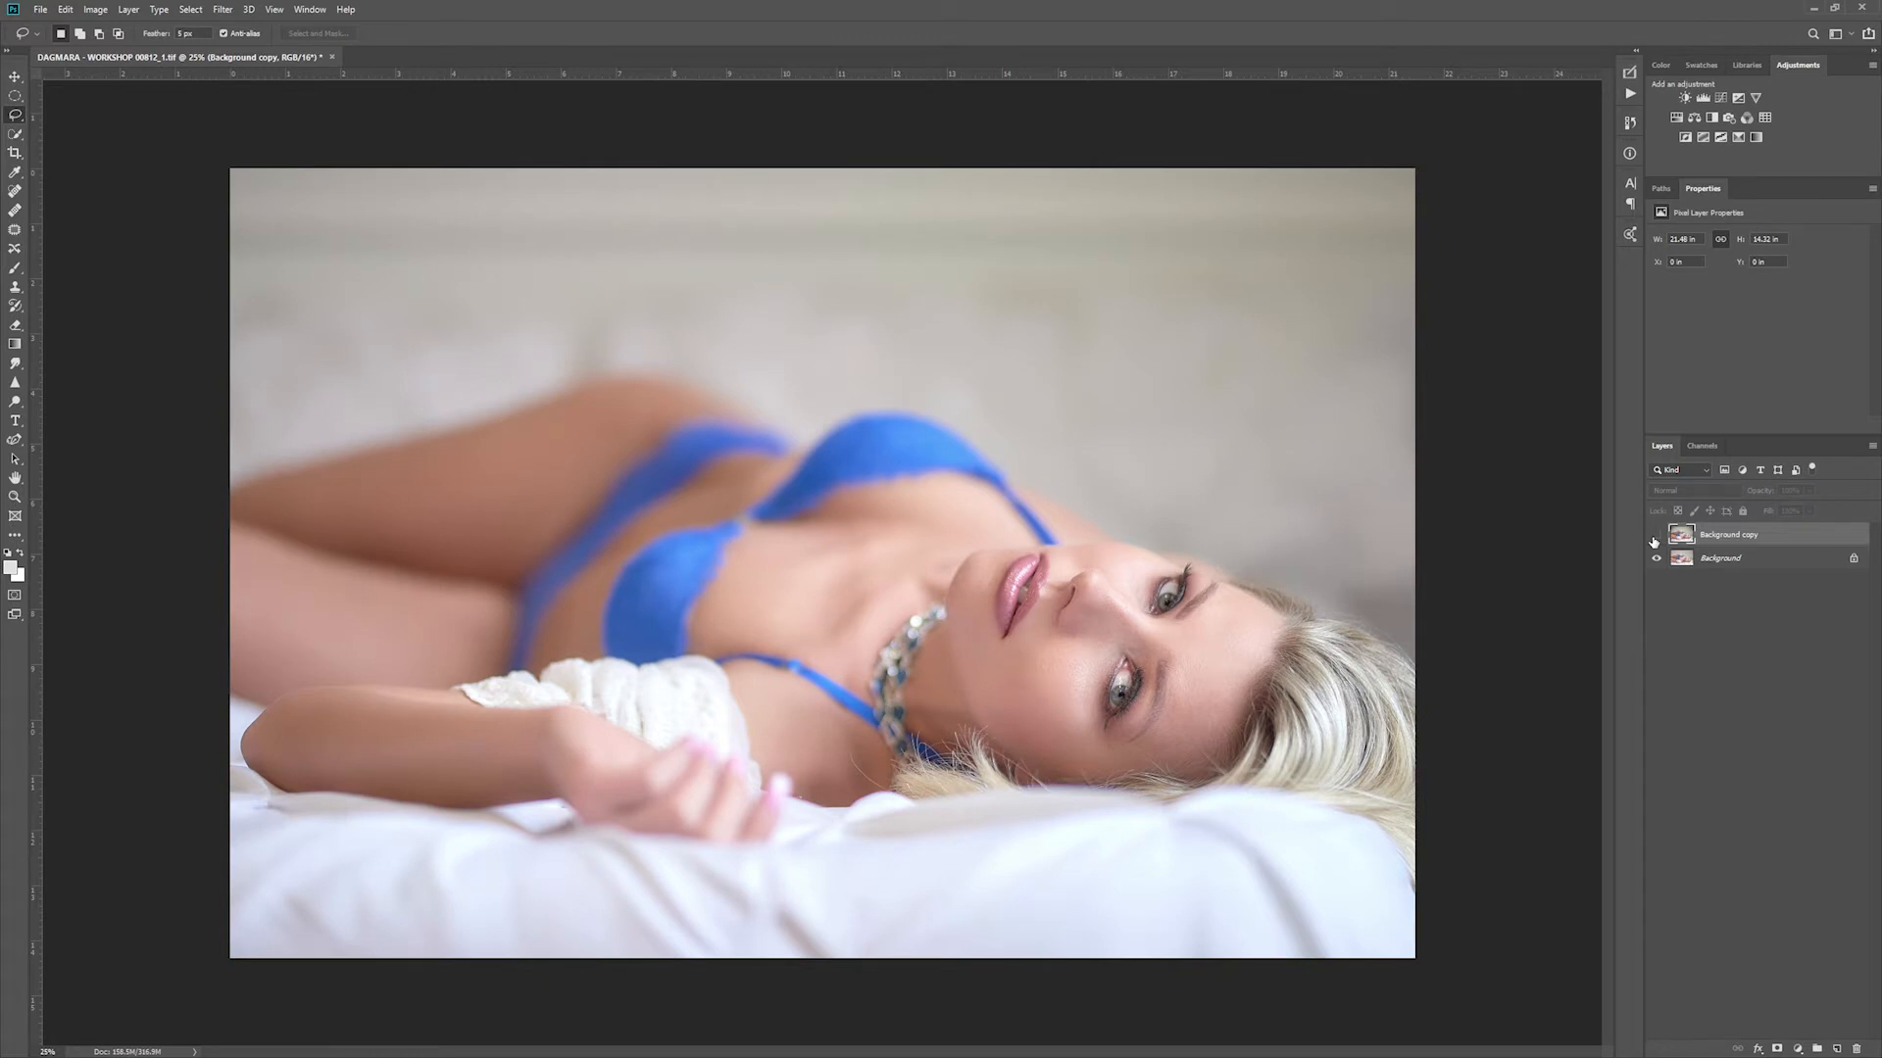
{"action": "left_click", "coordinate": [1655, 535]}
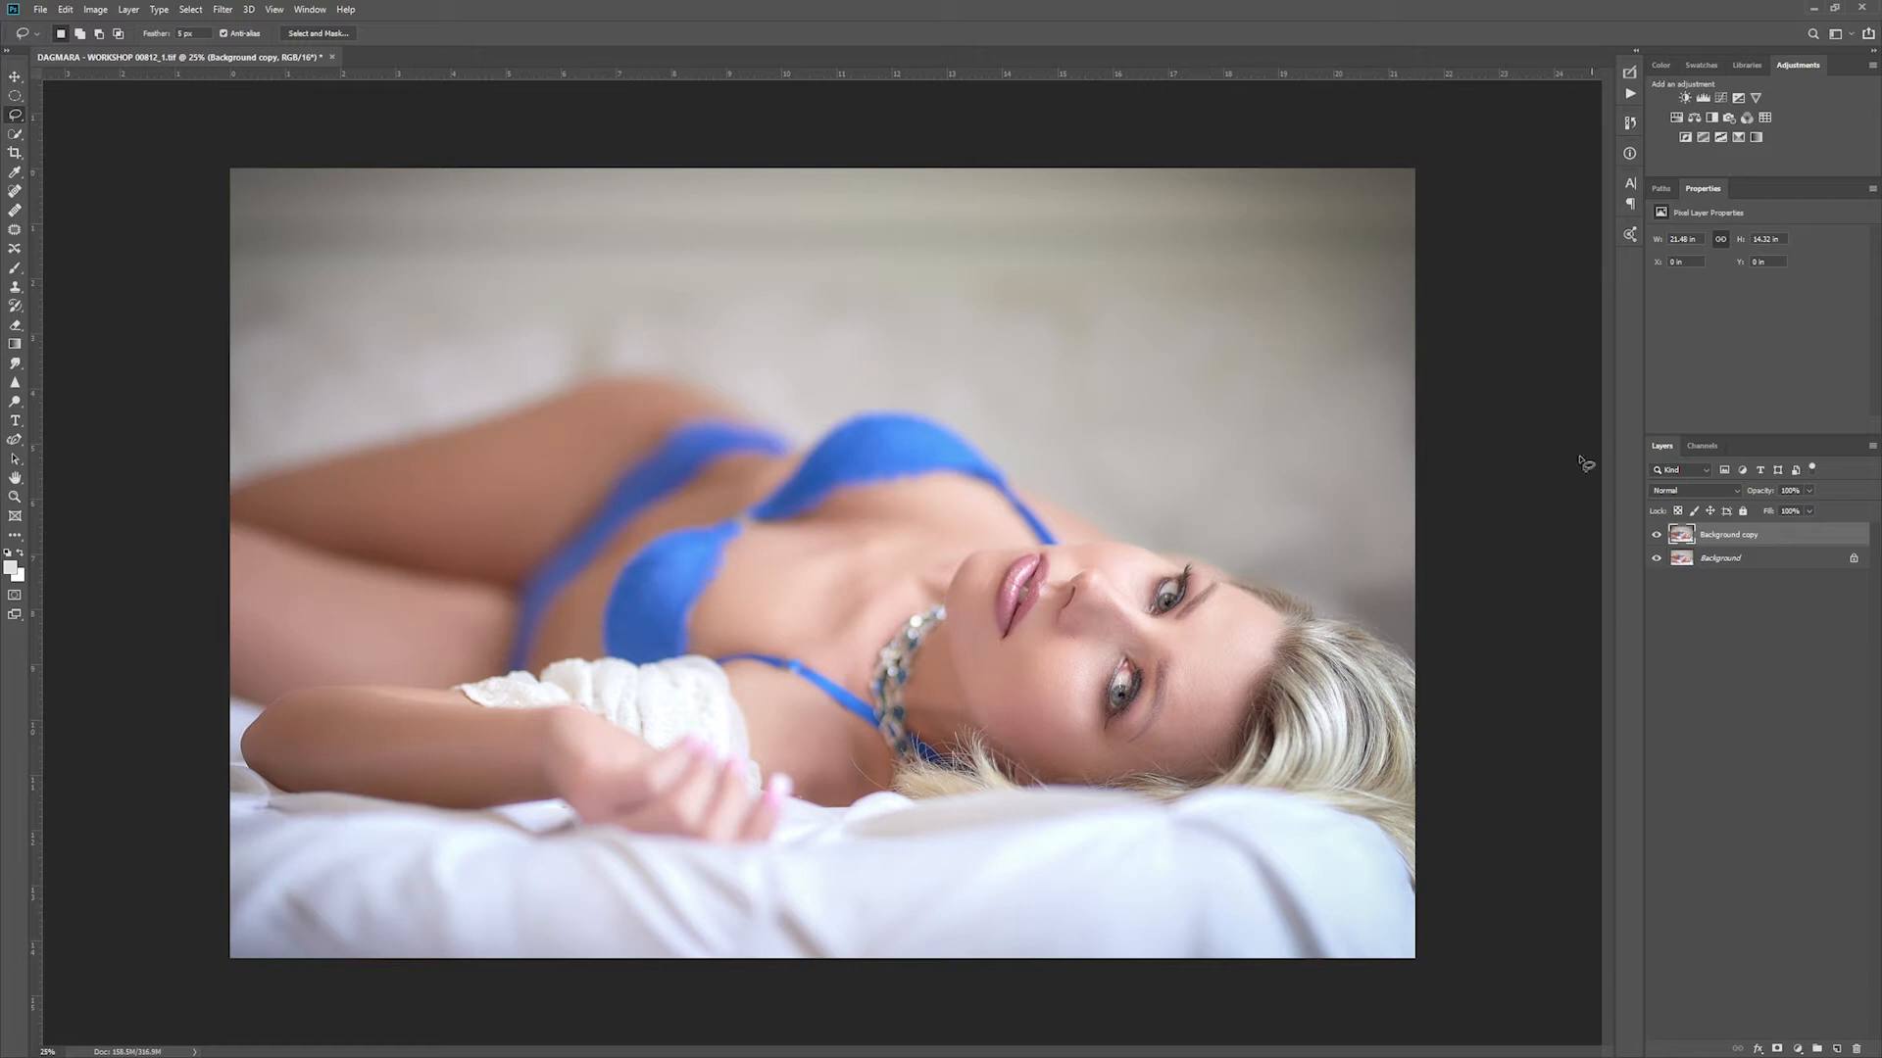
Step: Hide the Background copy layer and activate the Lasso tool
{"action": "left_click", "coordinate": [1656, 535]}
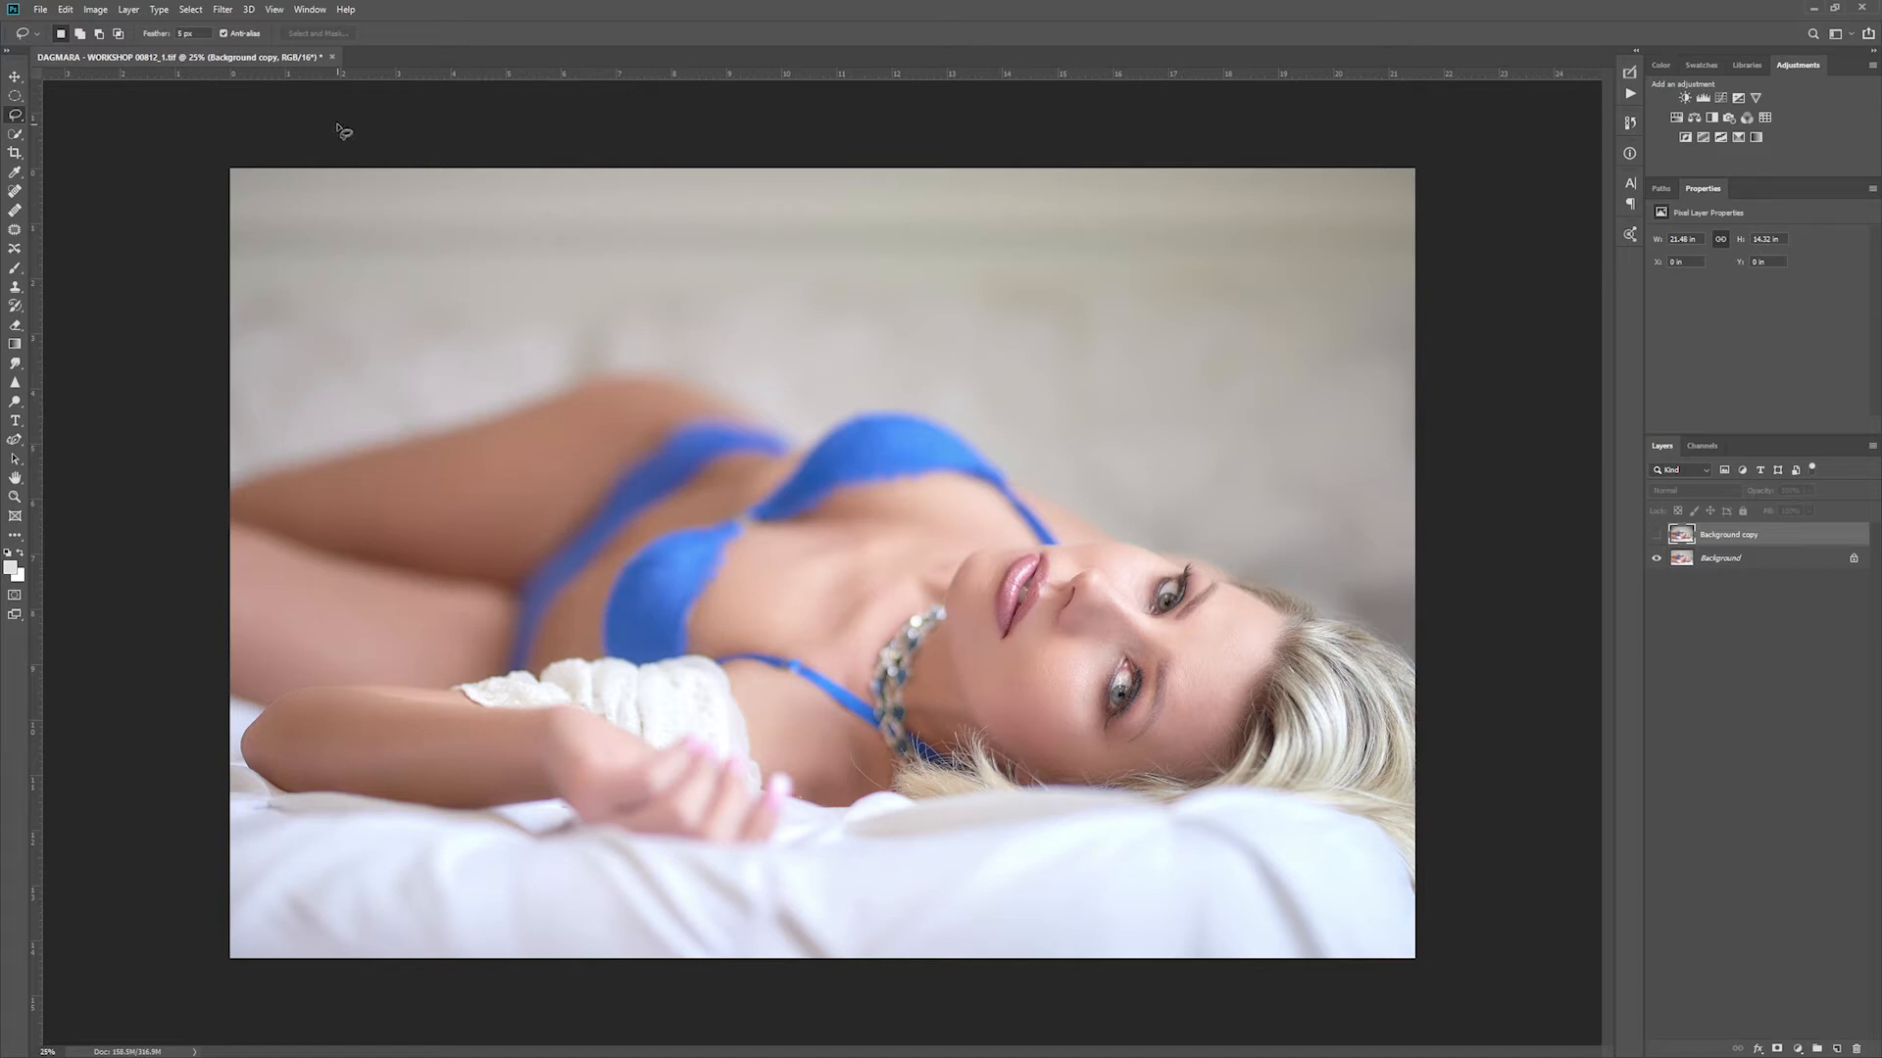
{"action": "left_click", "coordinate": [13, 117]}
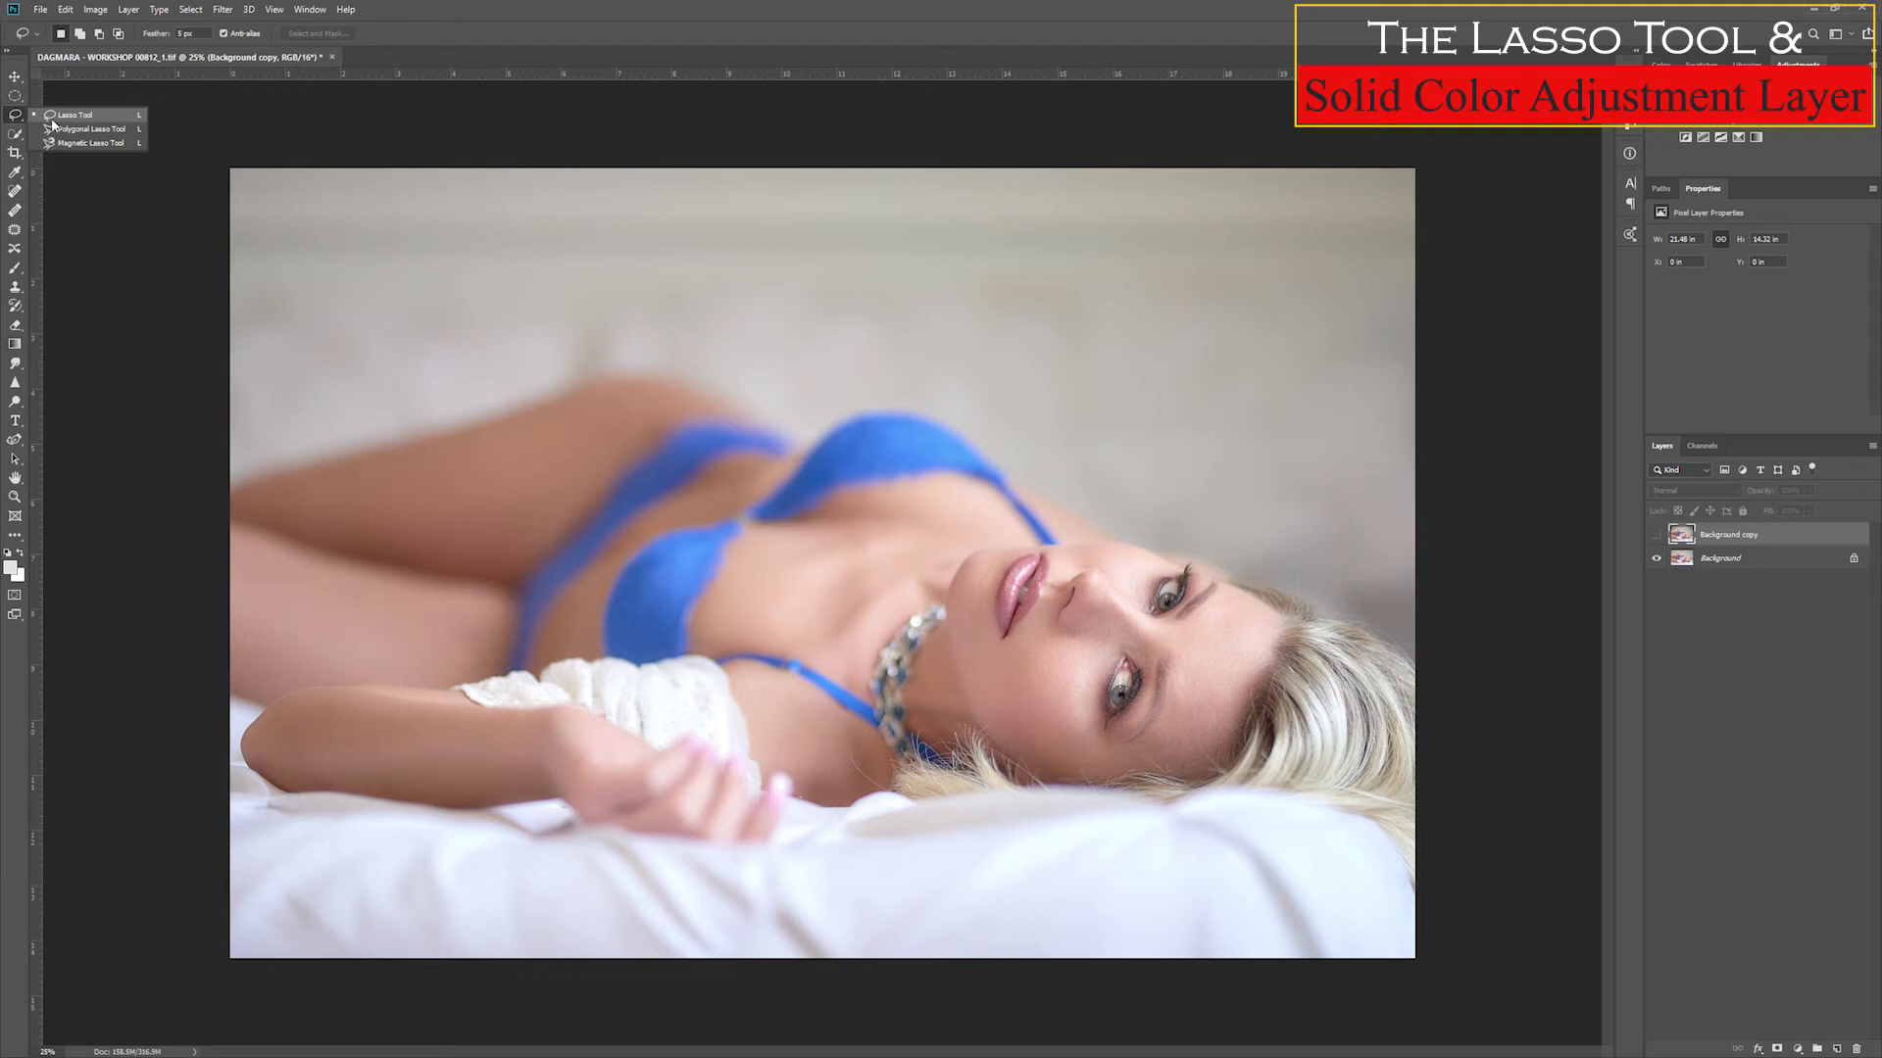
{"action": "left_click", "coordinate": [58, 117]}
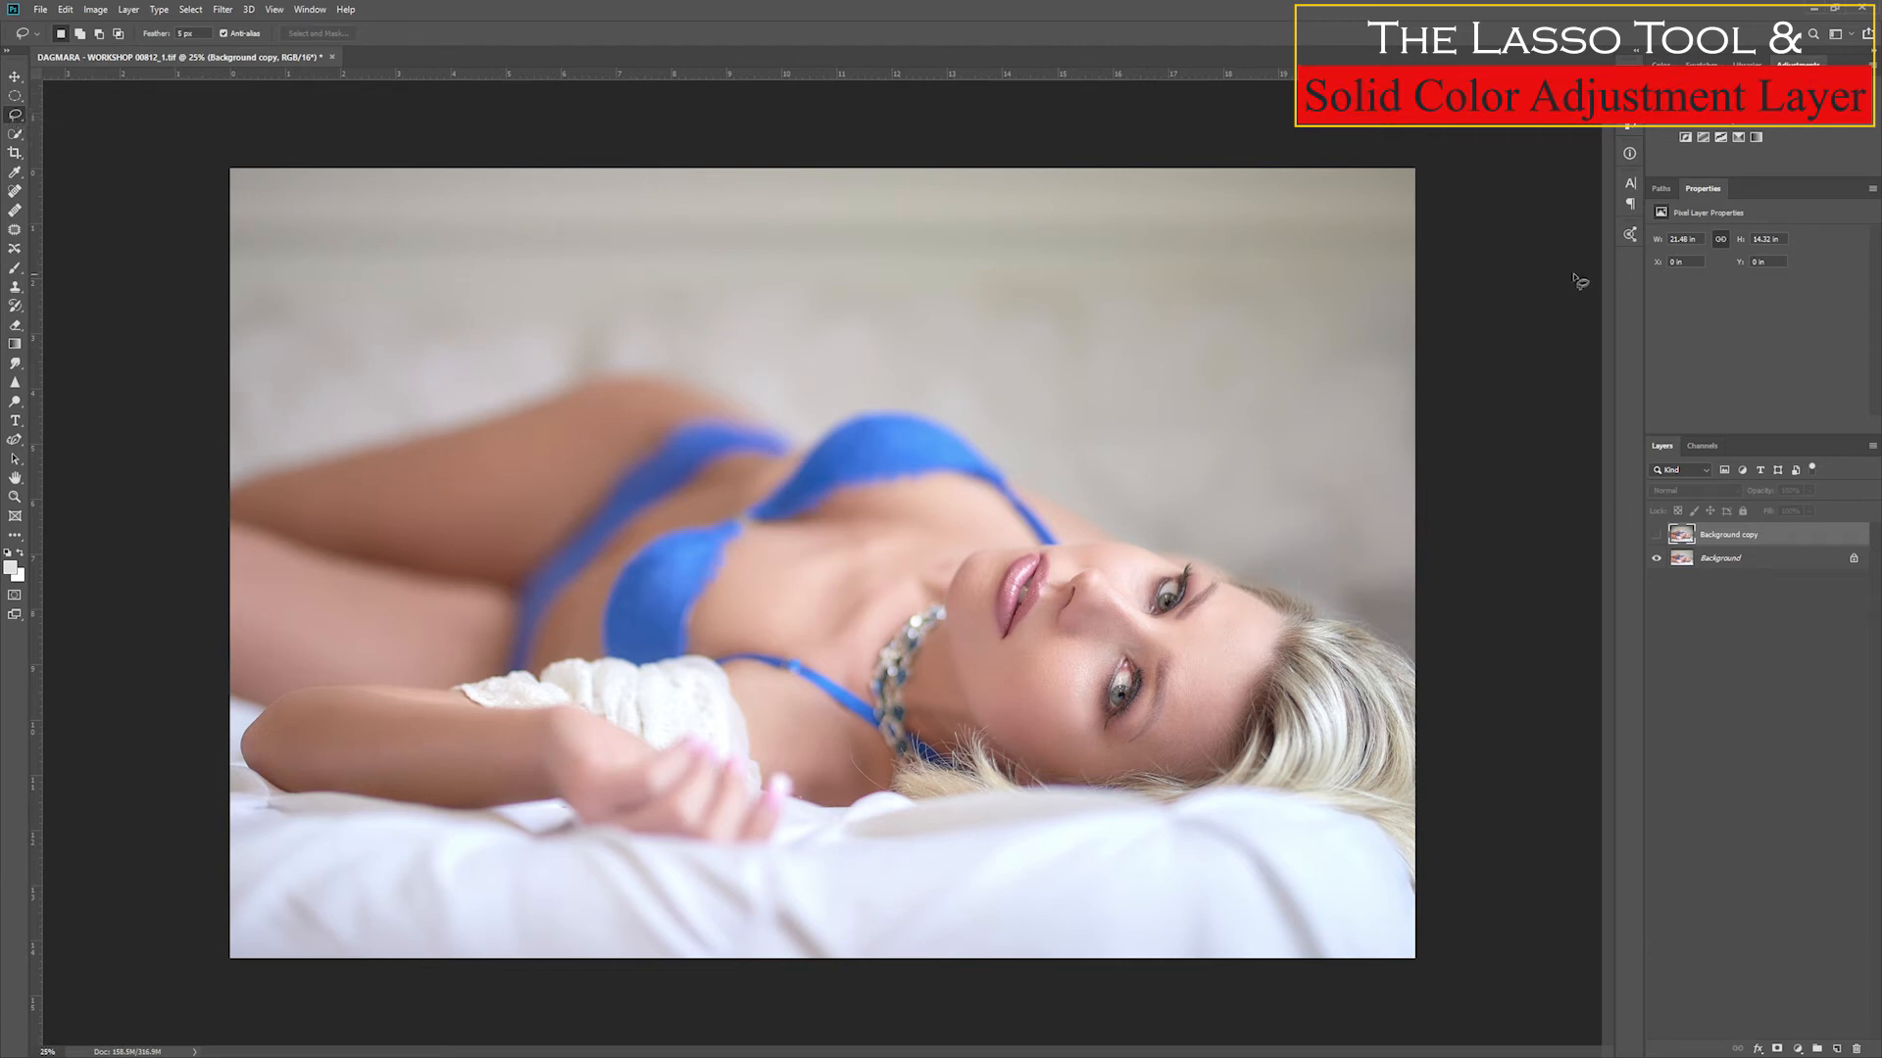
{"action": "left_click", "coordinate": [1797, 1049]}
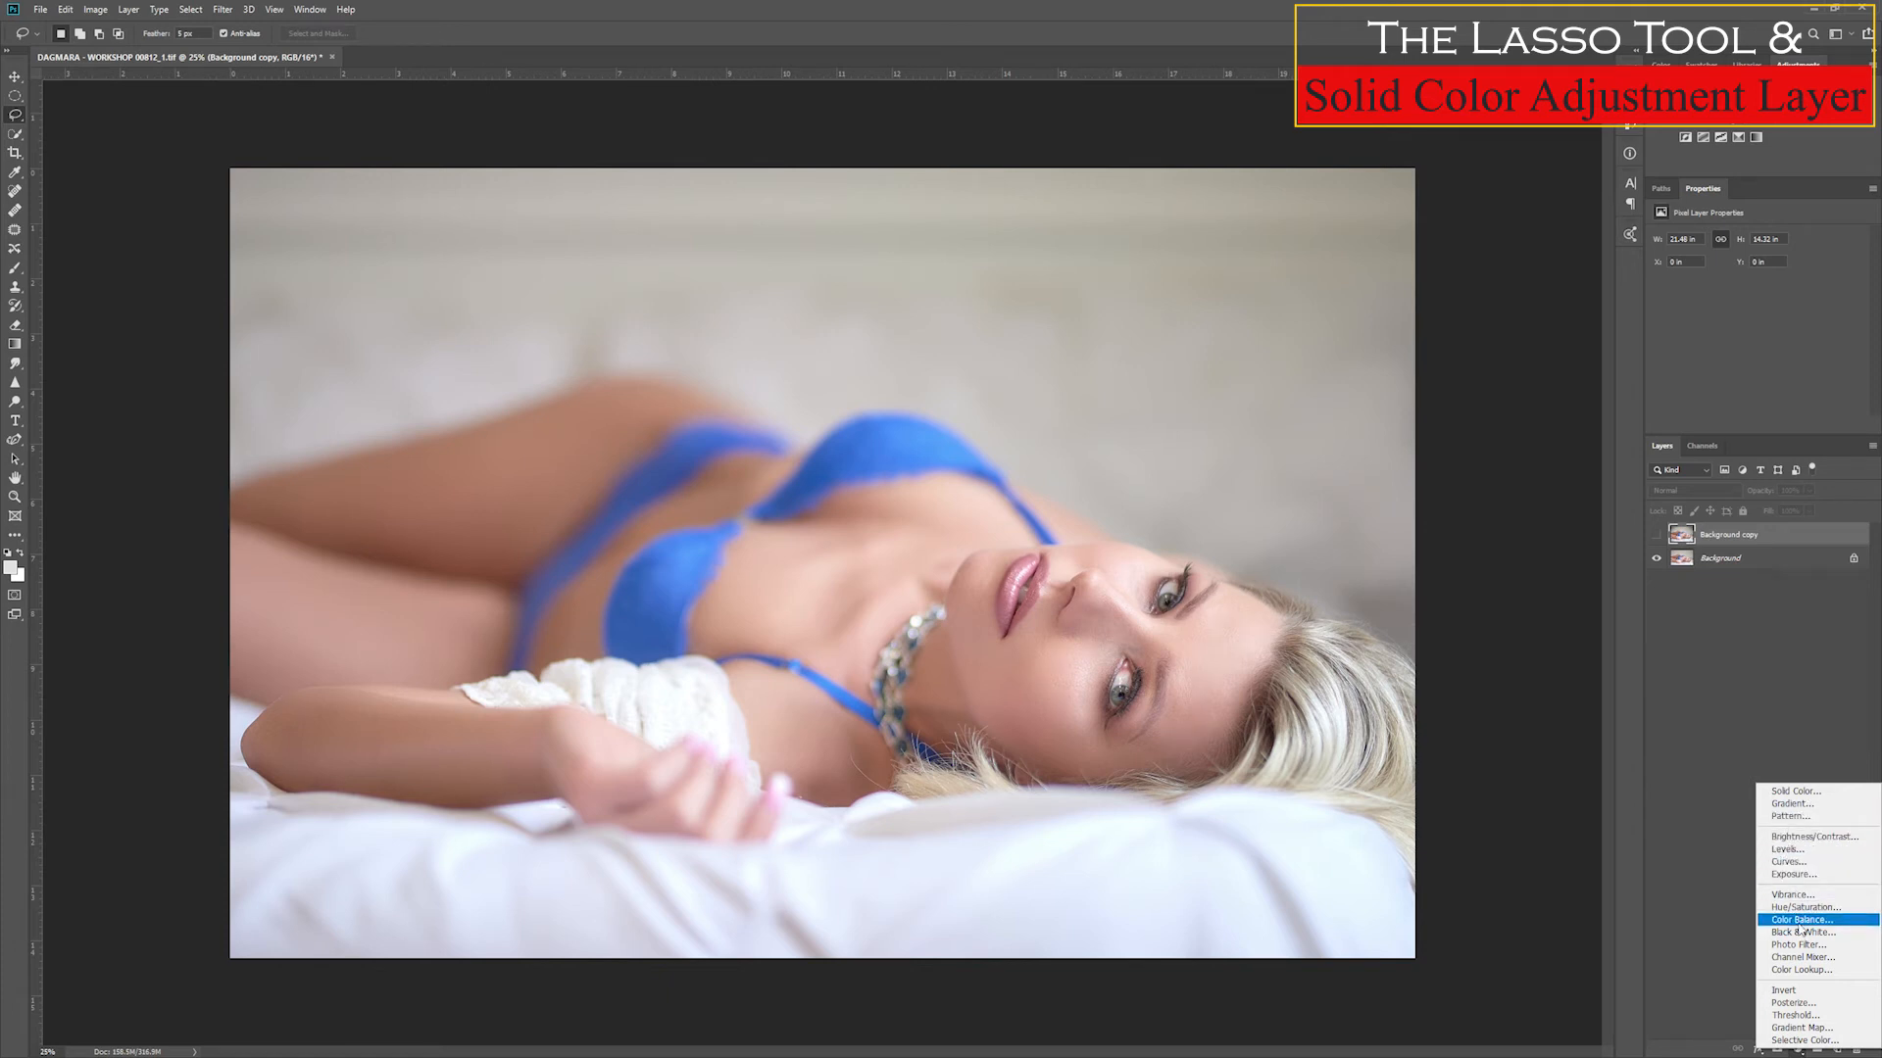
{"action": "left_click", "coordinate": [1796, 1048]}
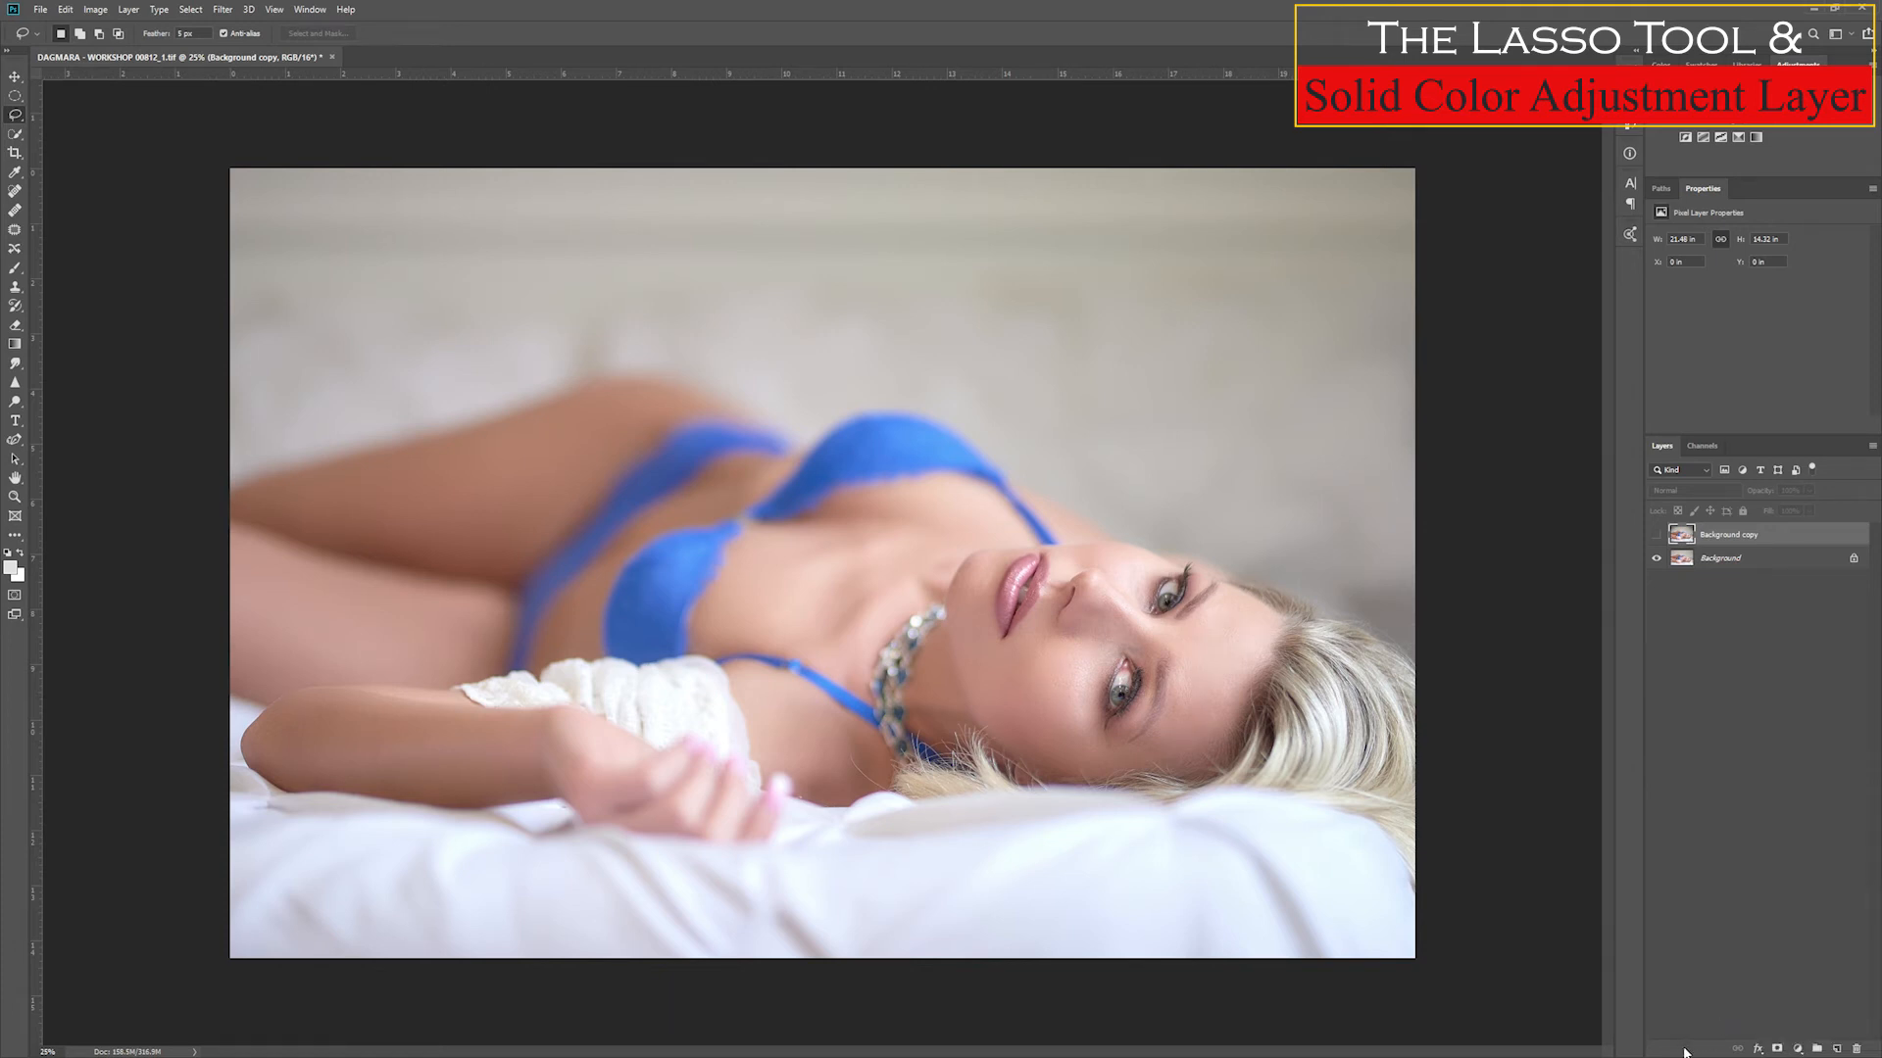
{"action": "left_click", "coordinate": [1796, 1049]}
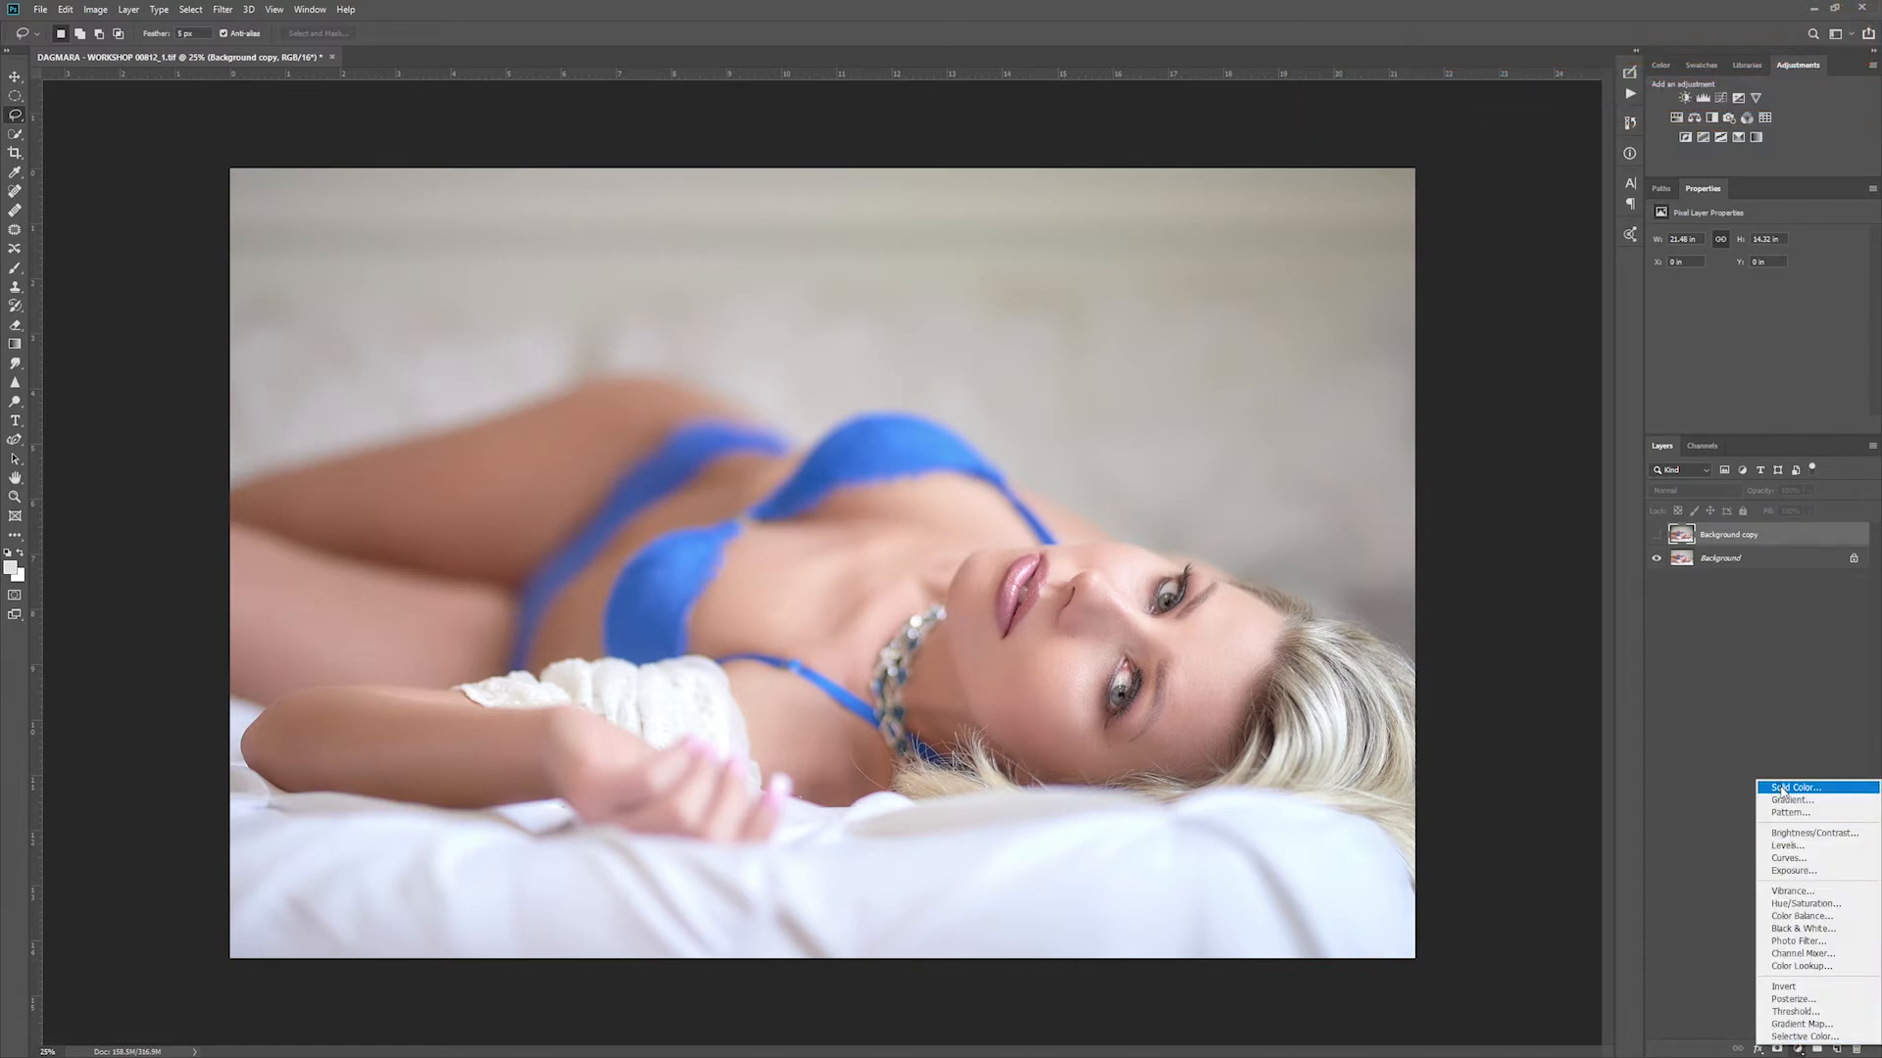
{"action": "left_click", "coordinate": [1712, 658]}
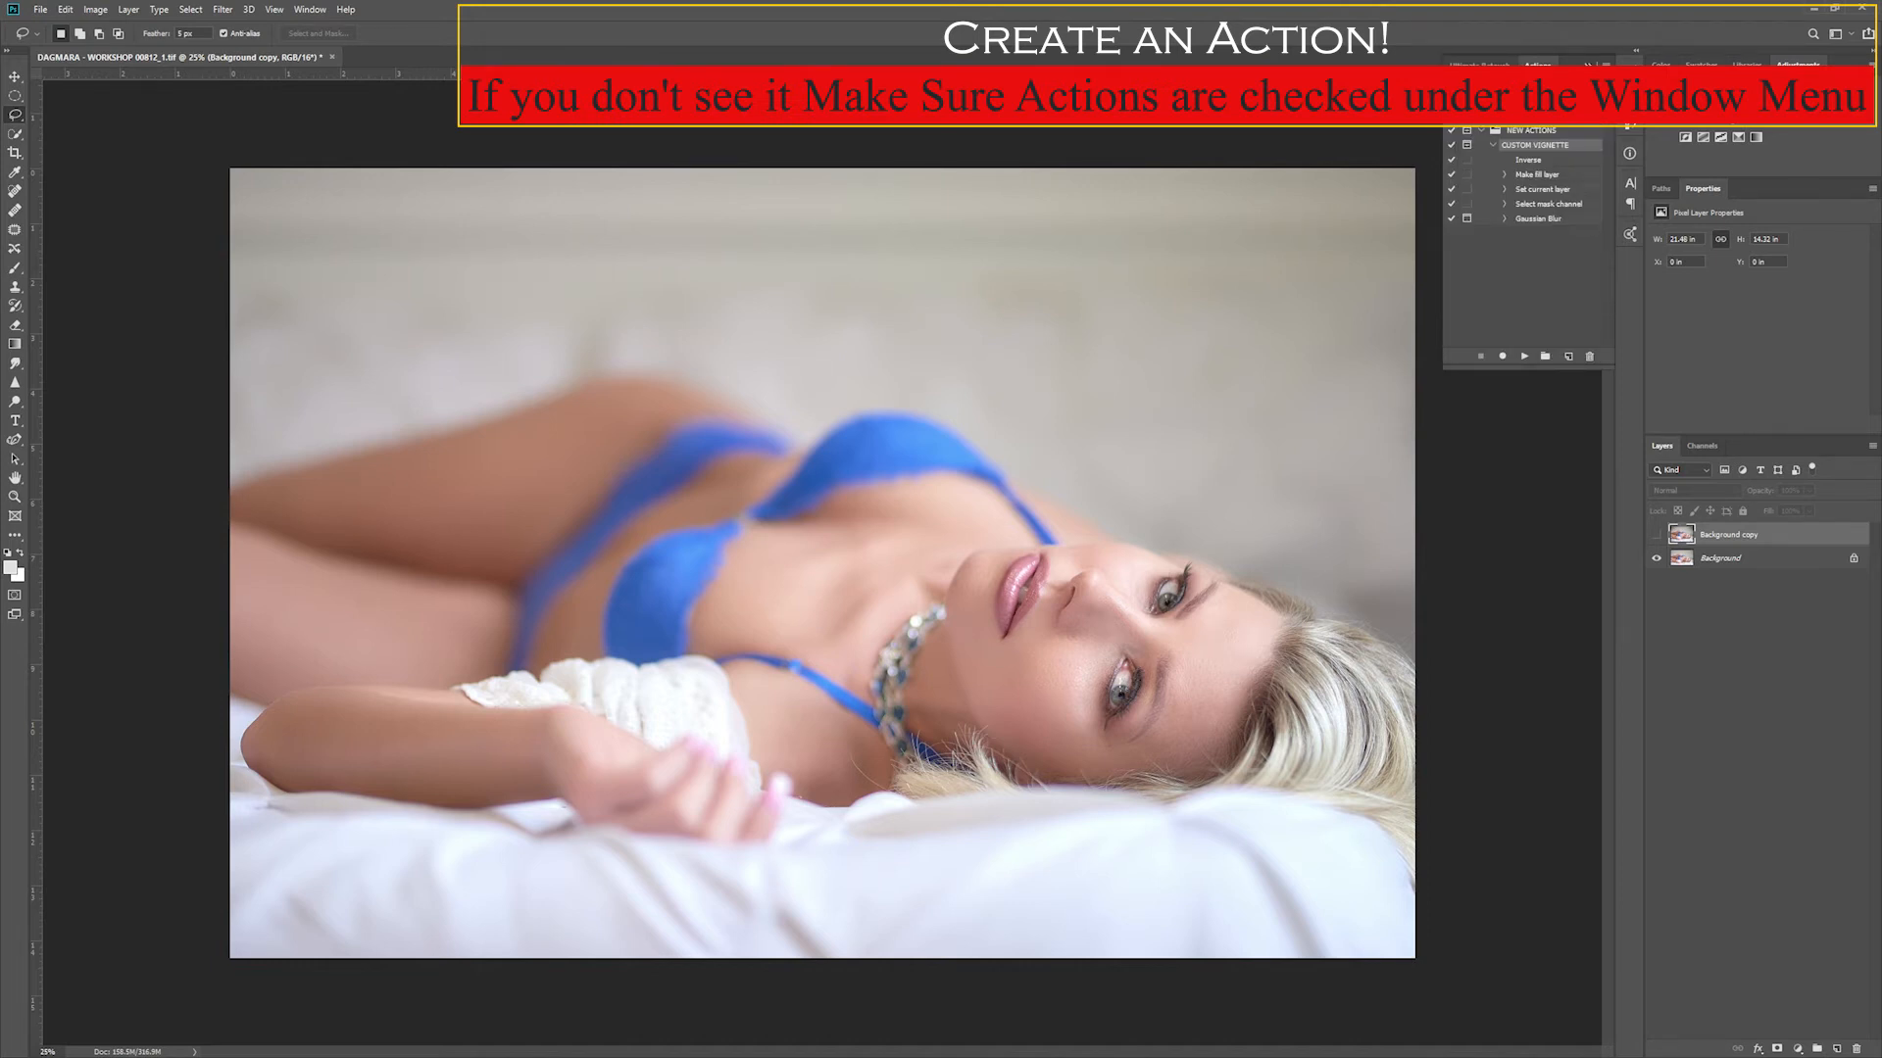
{"action": "left_click", "coordinate": [322, 14]}
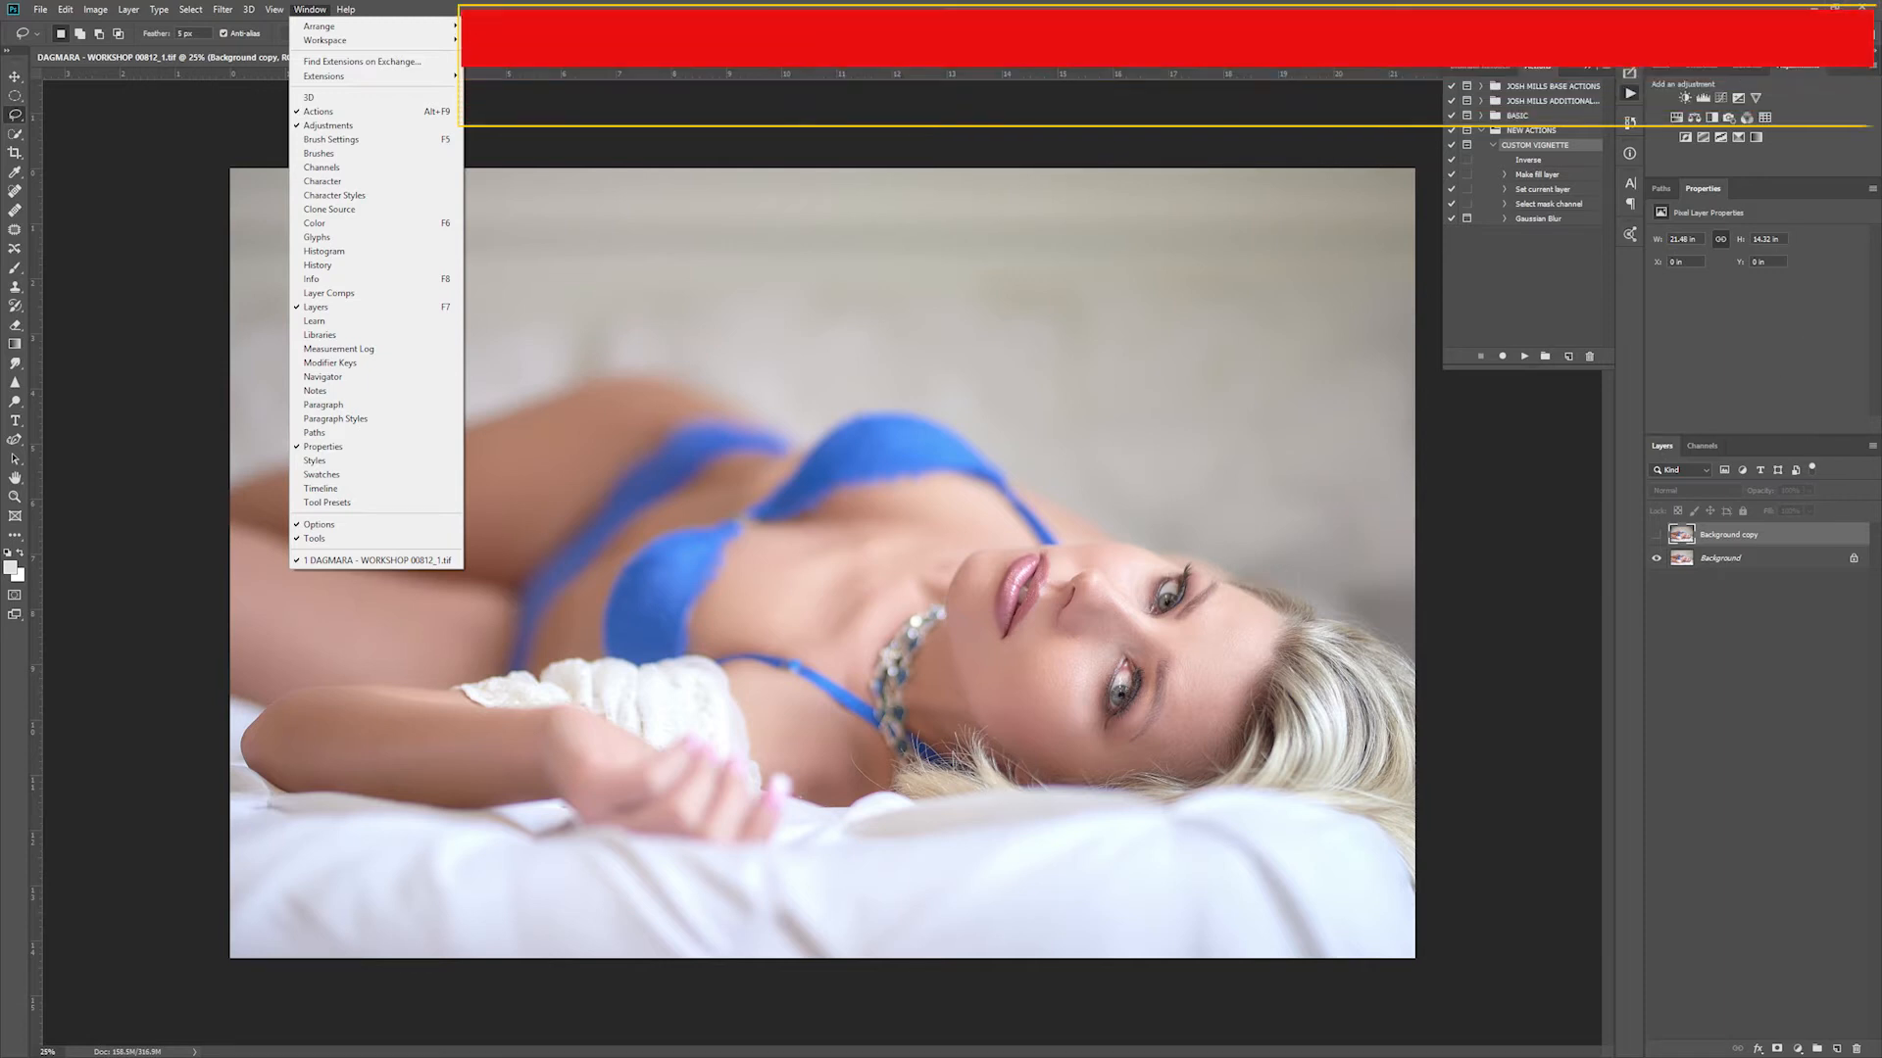
{"action": "left_click", "coordinate": [1566, 41]}
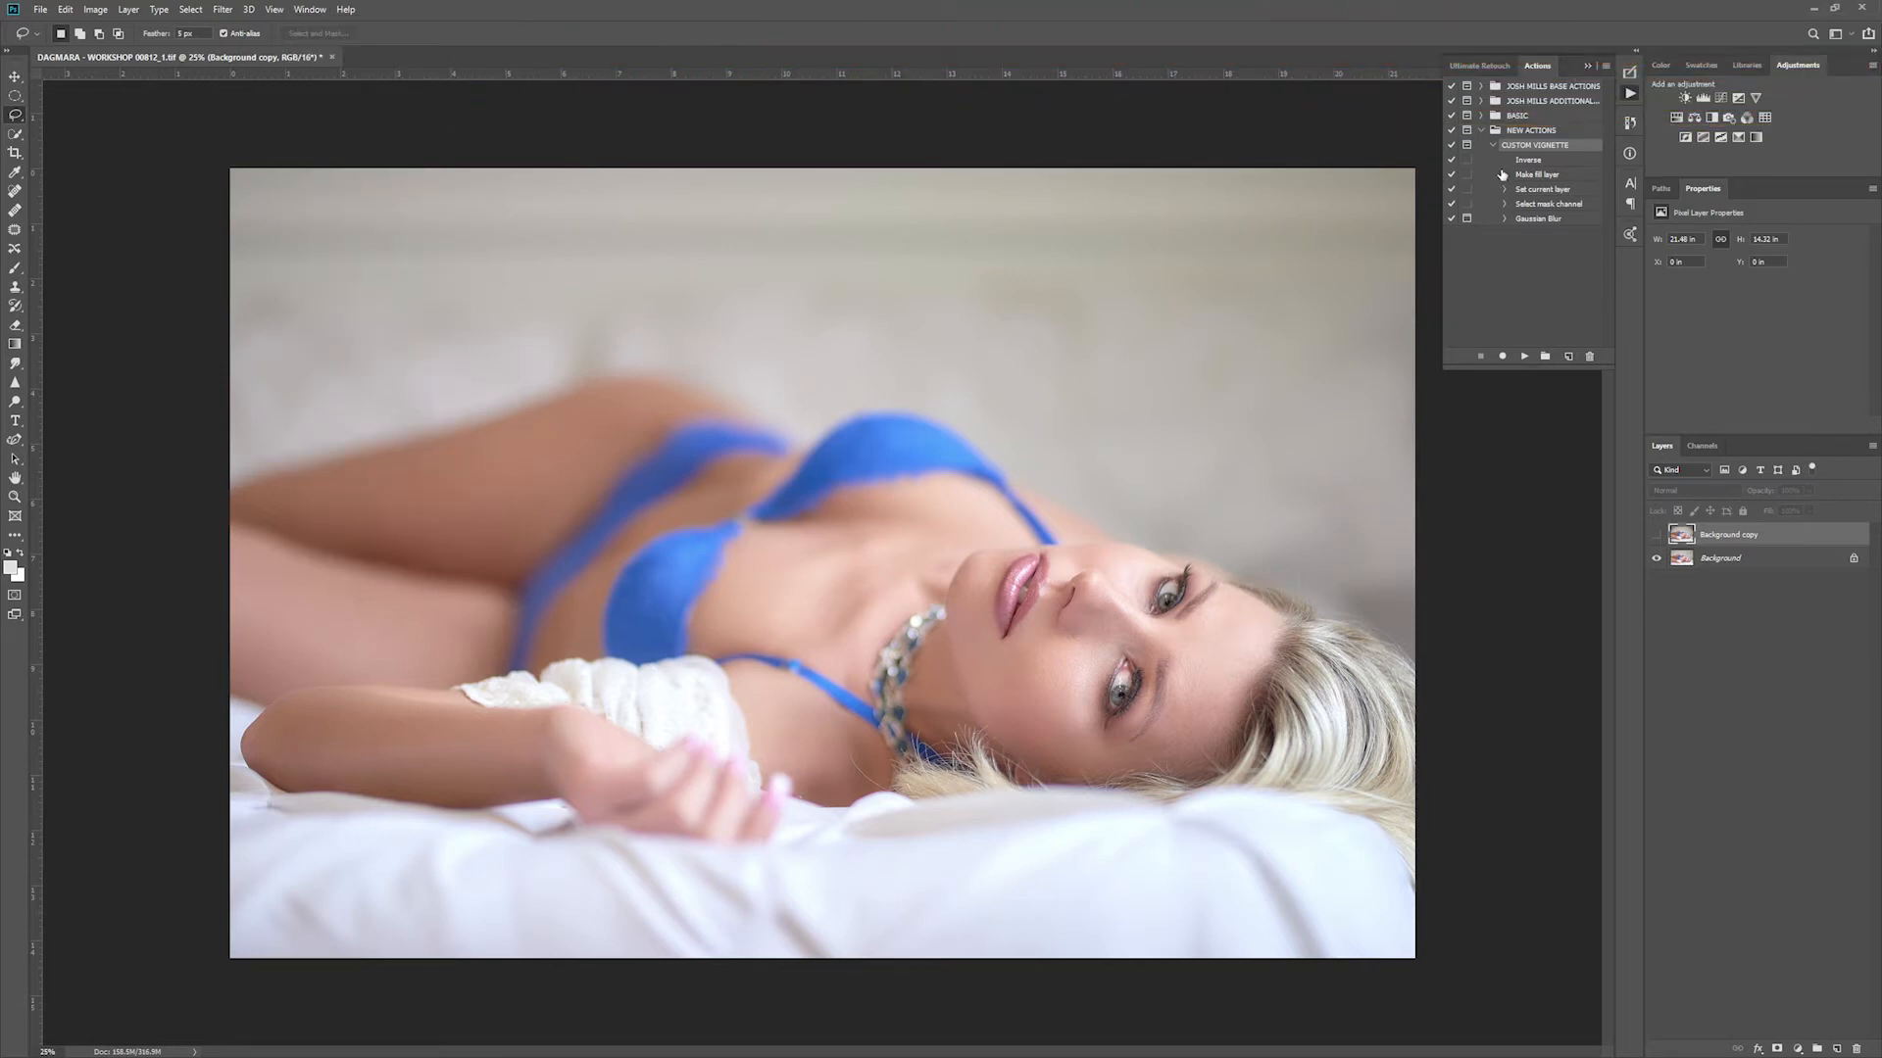
Step: Delete the old CUSTOM VIGNETTE action and start recording a new action named CUSTOM VIGNETTE in the NEW ACTIONS set
{"action": "left_click_drag", "start_coordinate": [1515, 147], "coordinate": [1588, 356]}
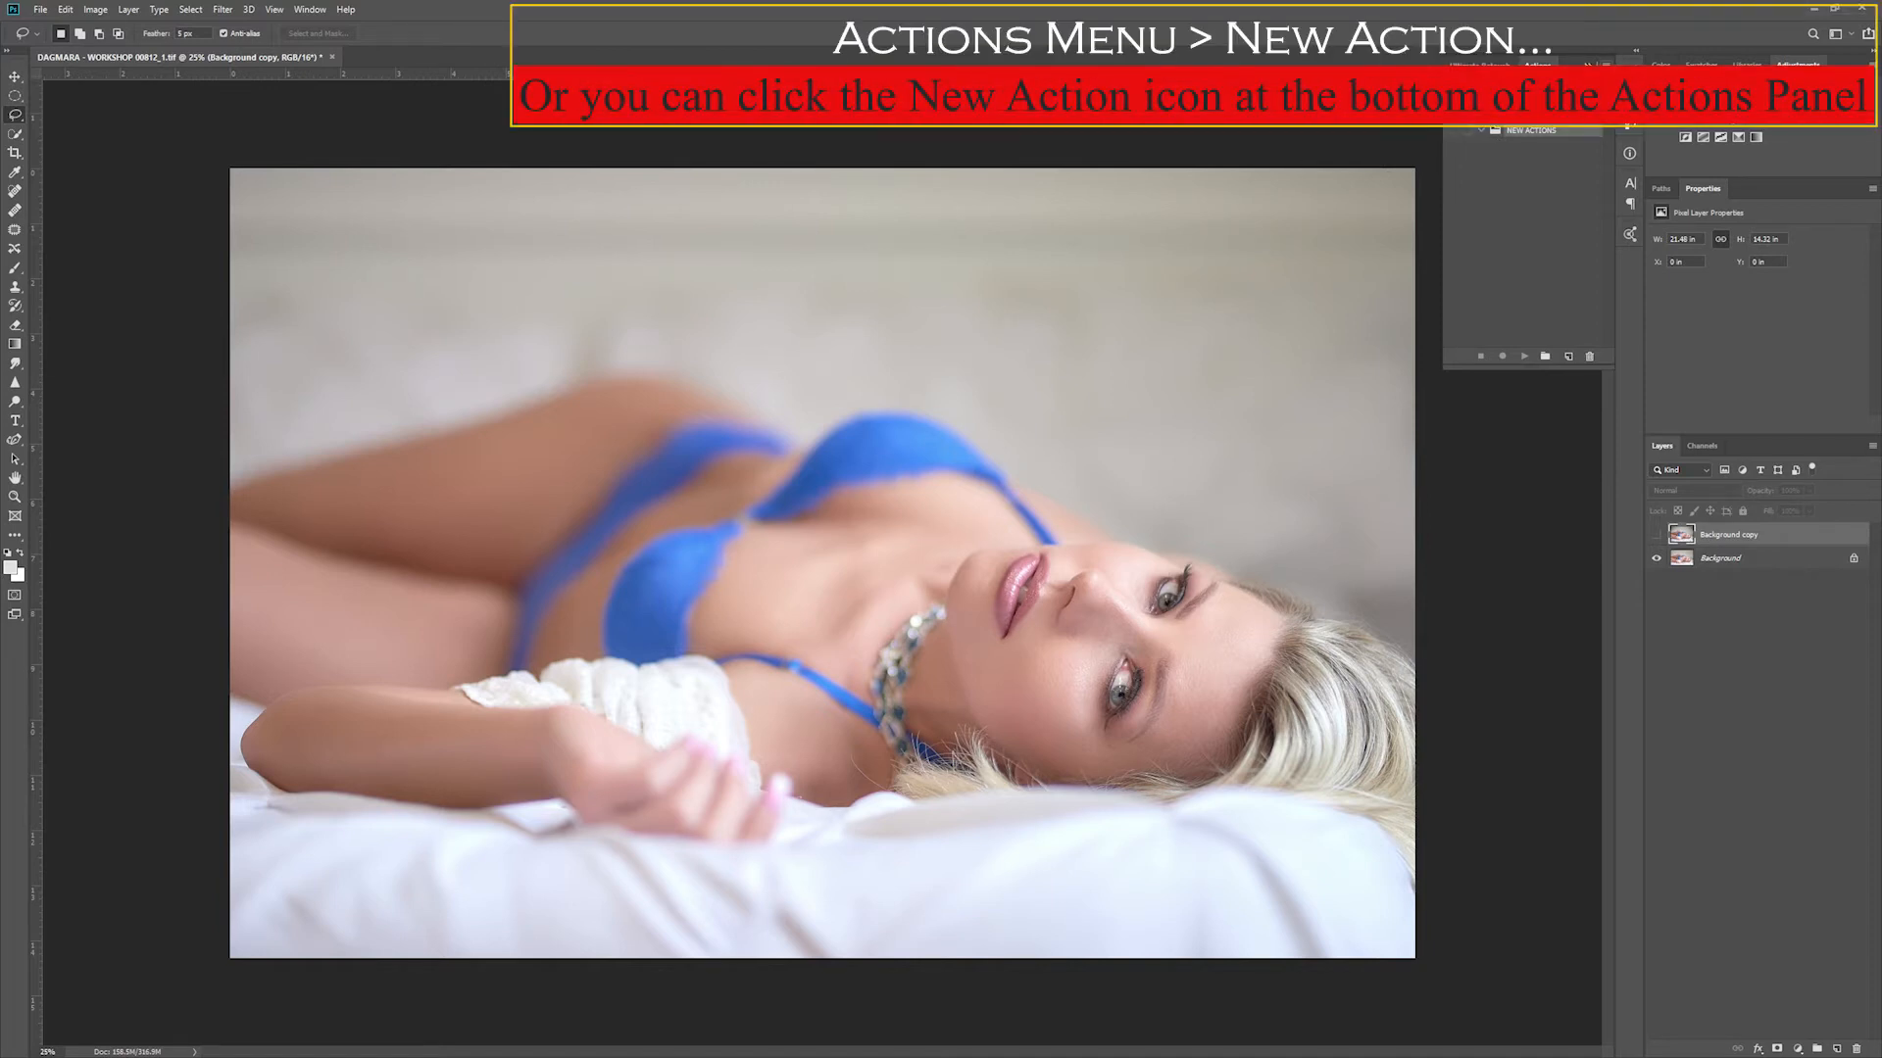
{"action": "left_click", "coordinate": [1606, 65]}
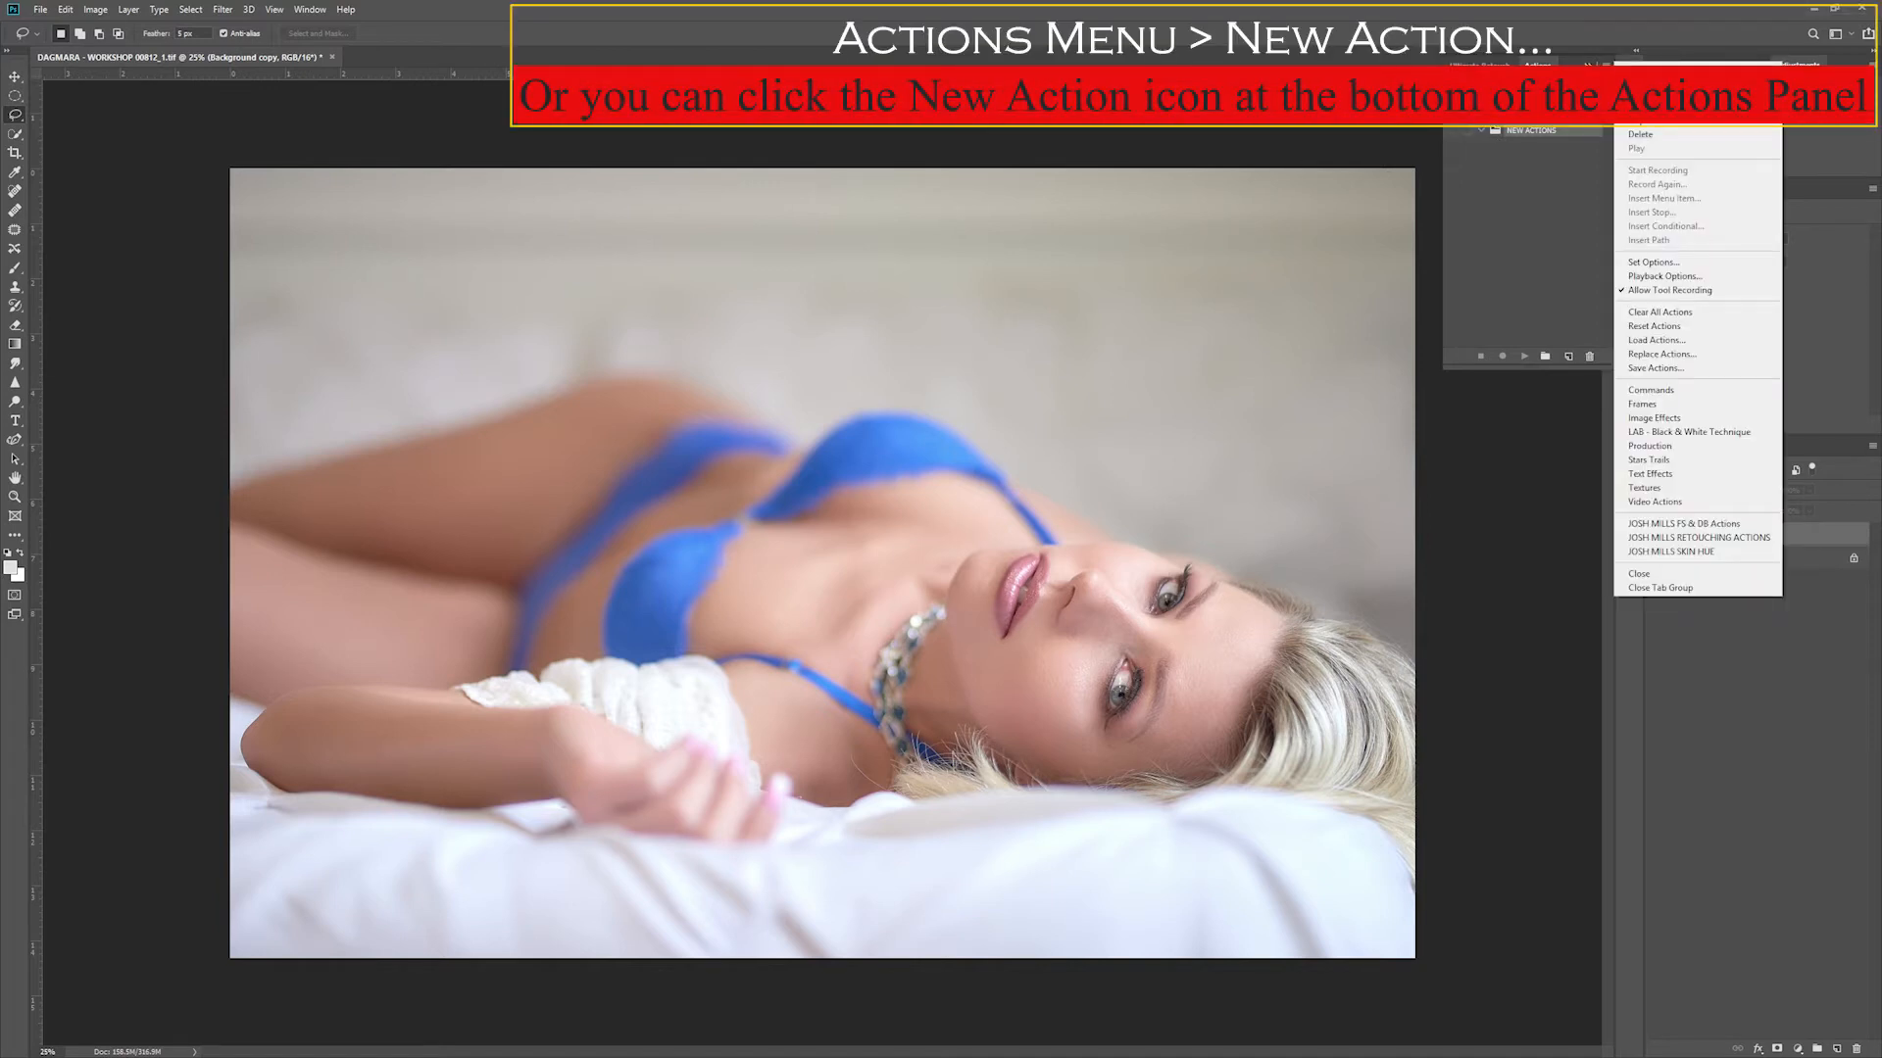
{"action": "left_click", "coordinate": [1657, 93]}
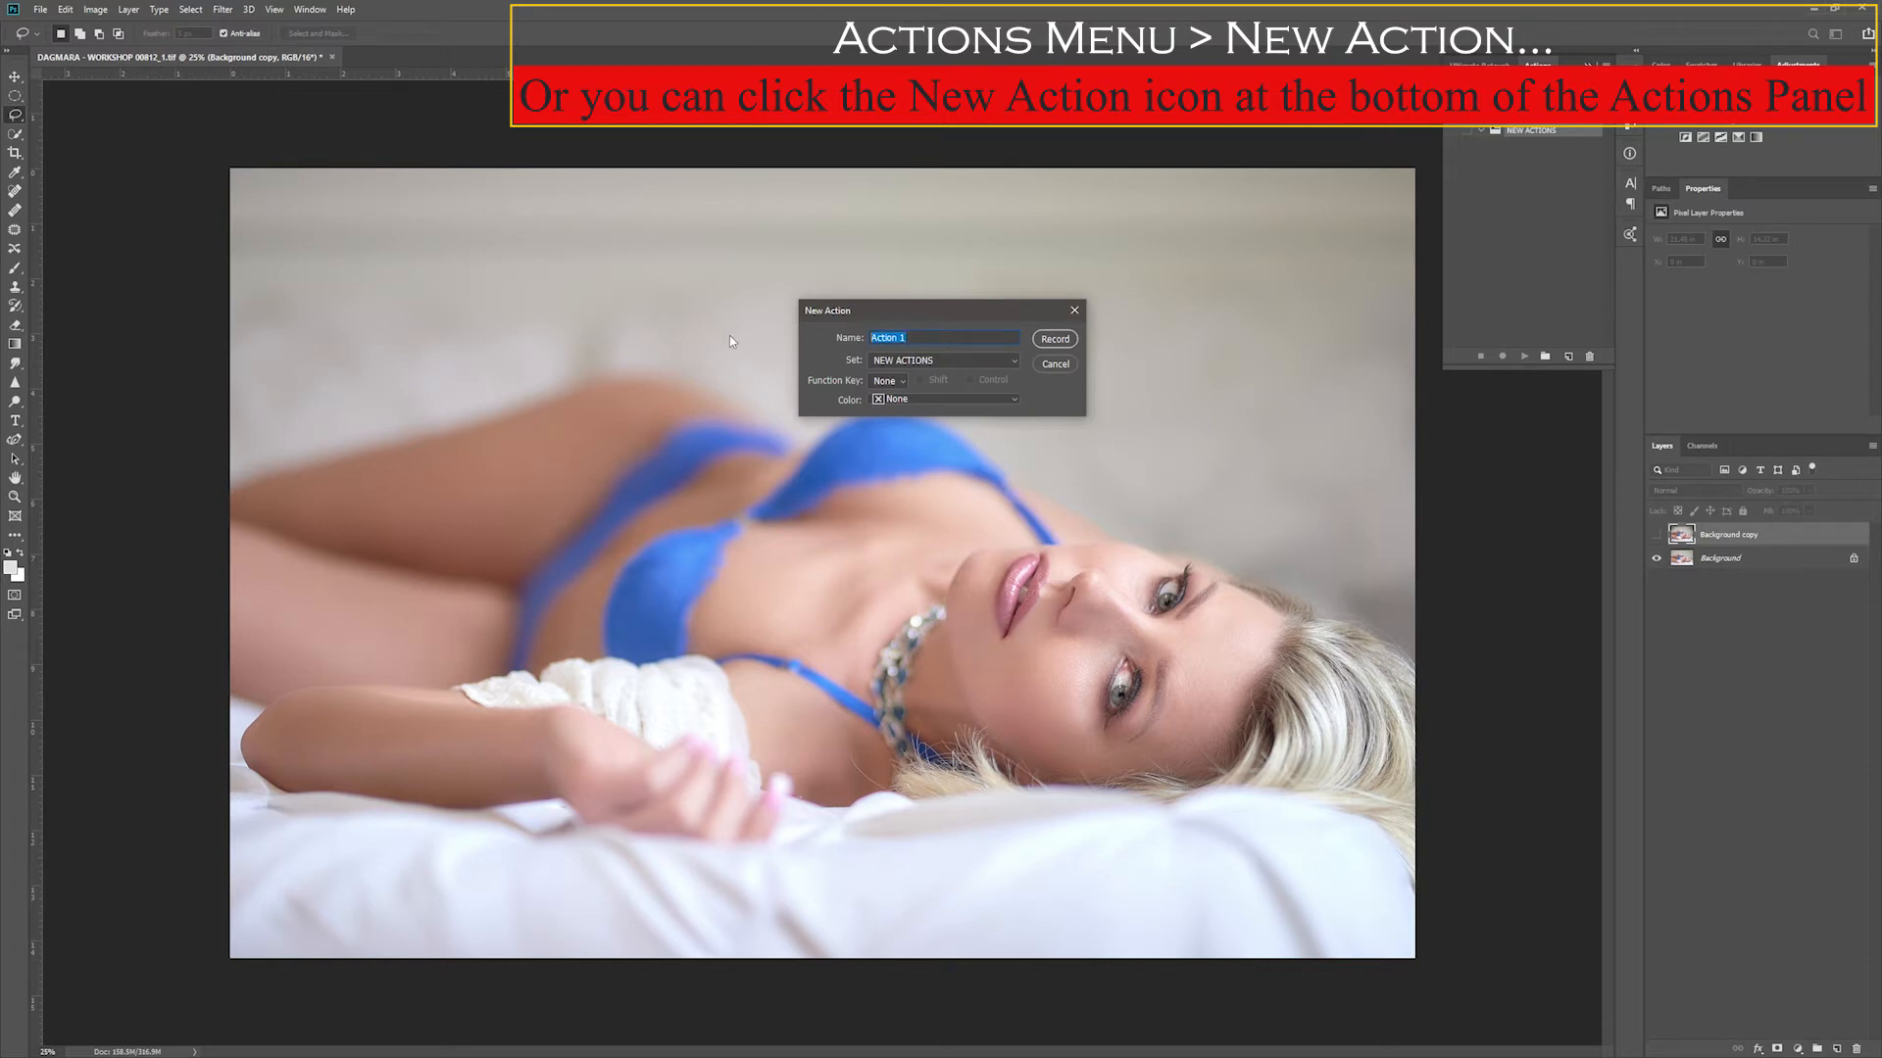
{"action": "type", "text": "CUSTOM VIGNETTE"}
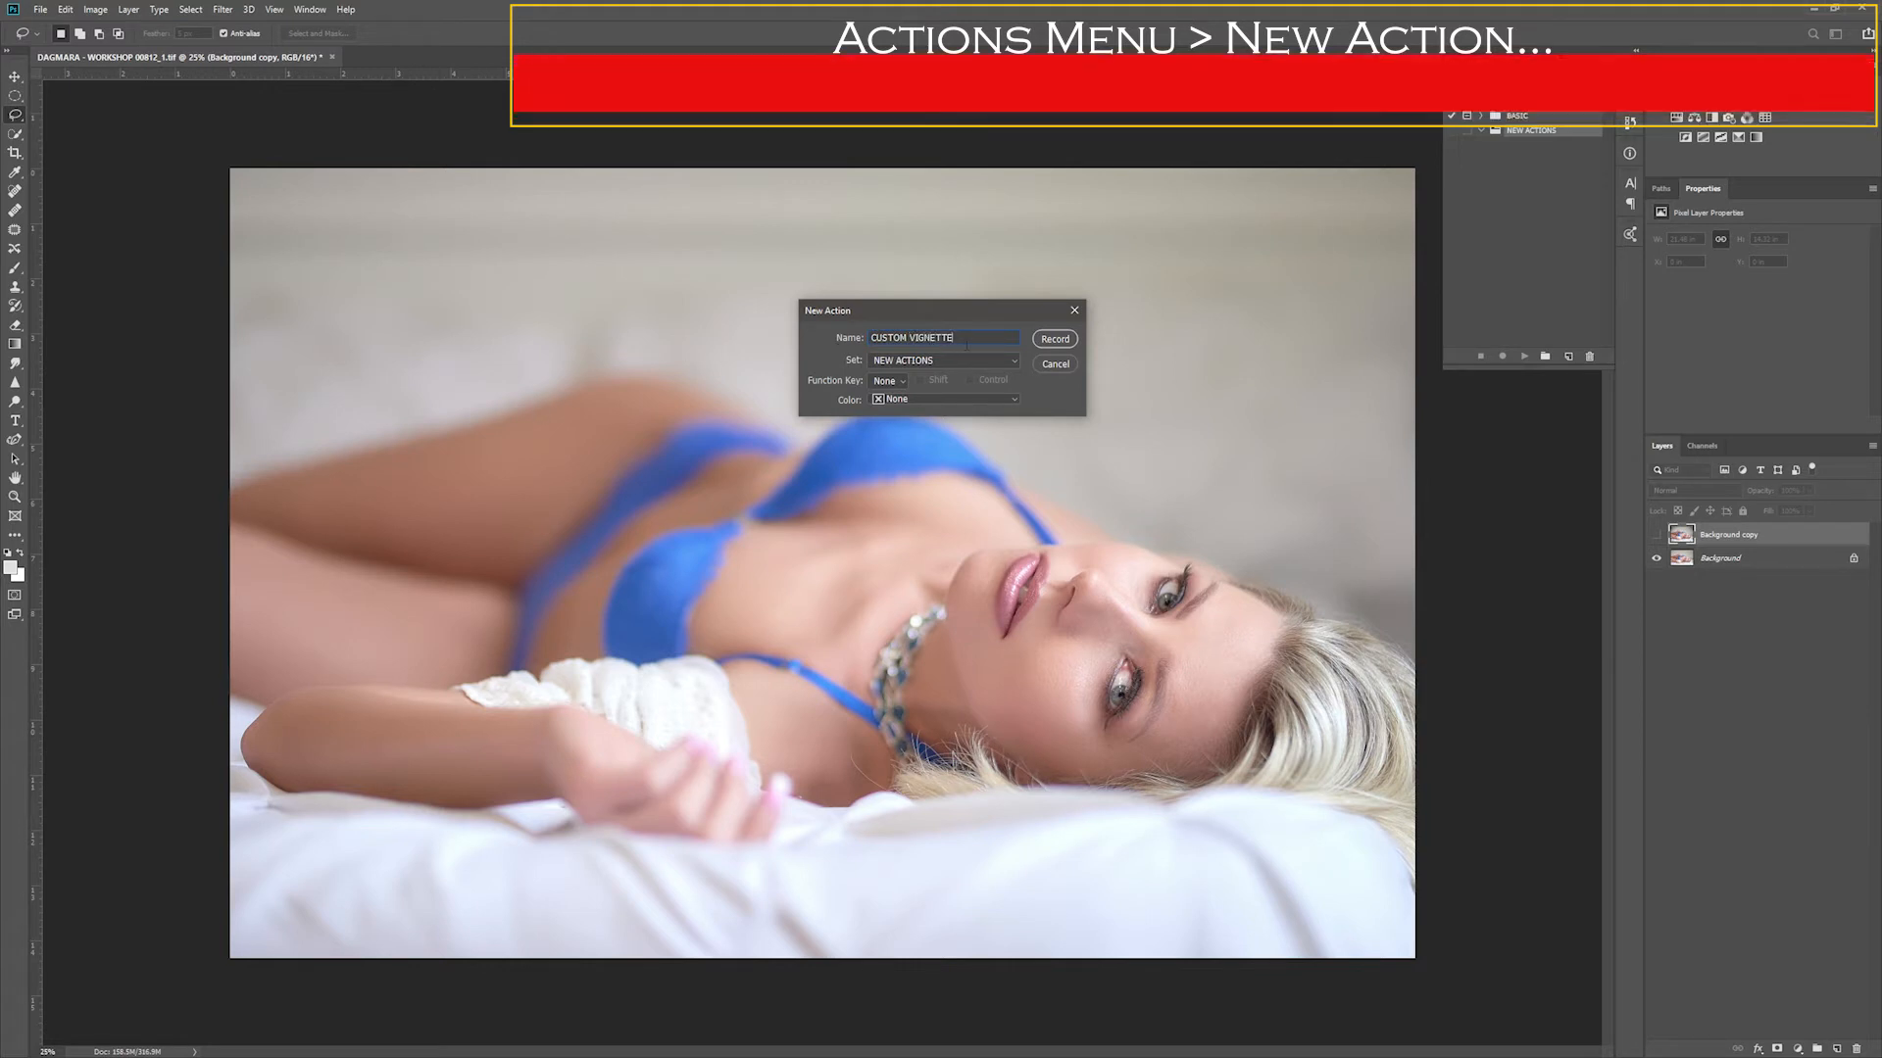
{"action": "left_click", "coordinate": [1055, 339]}
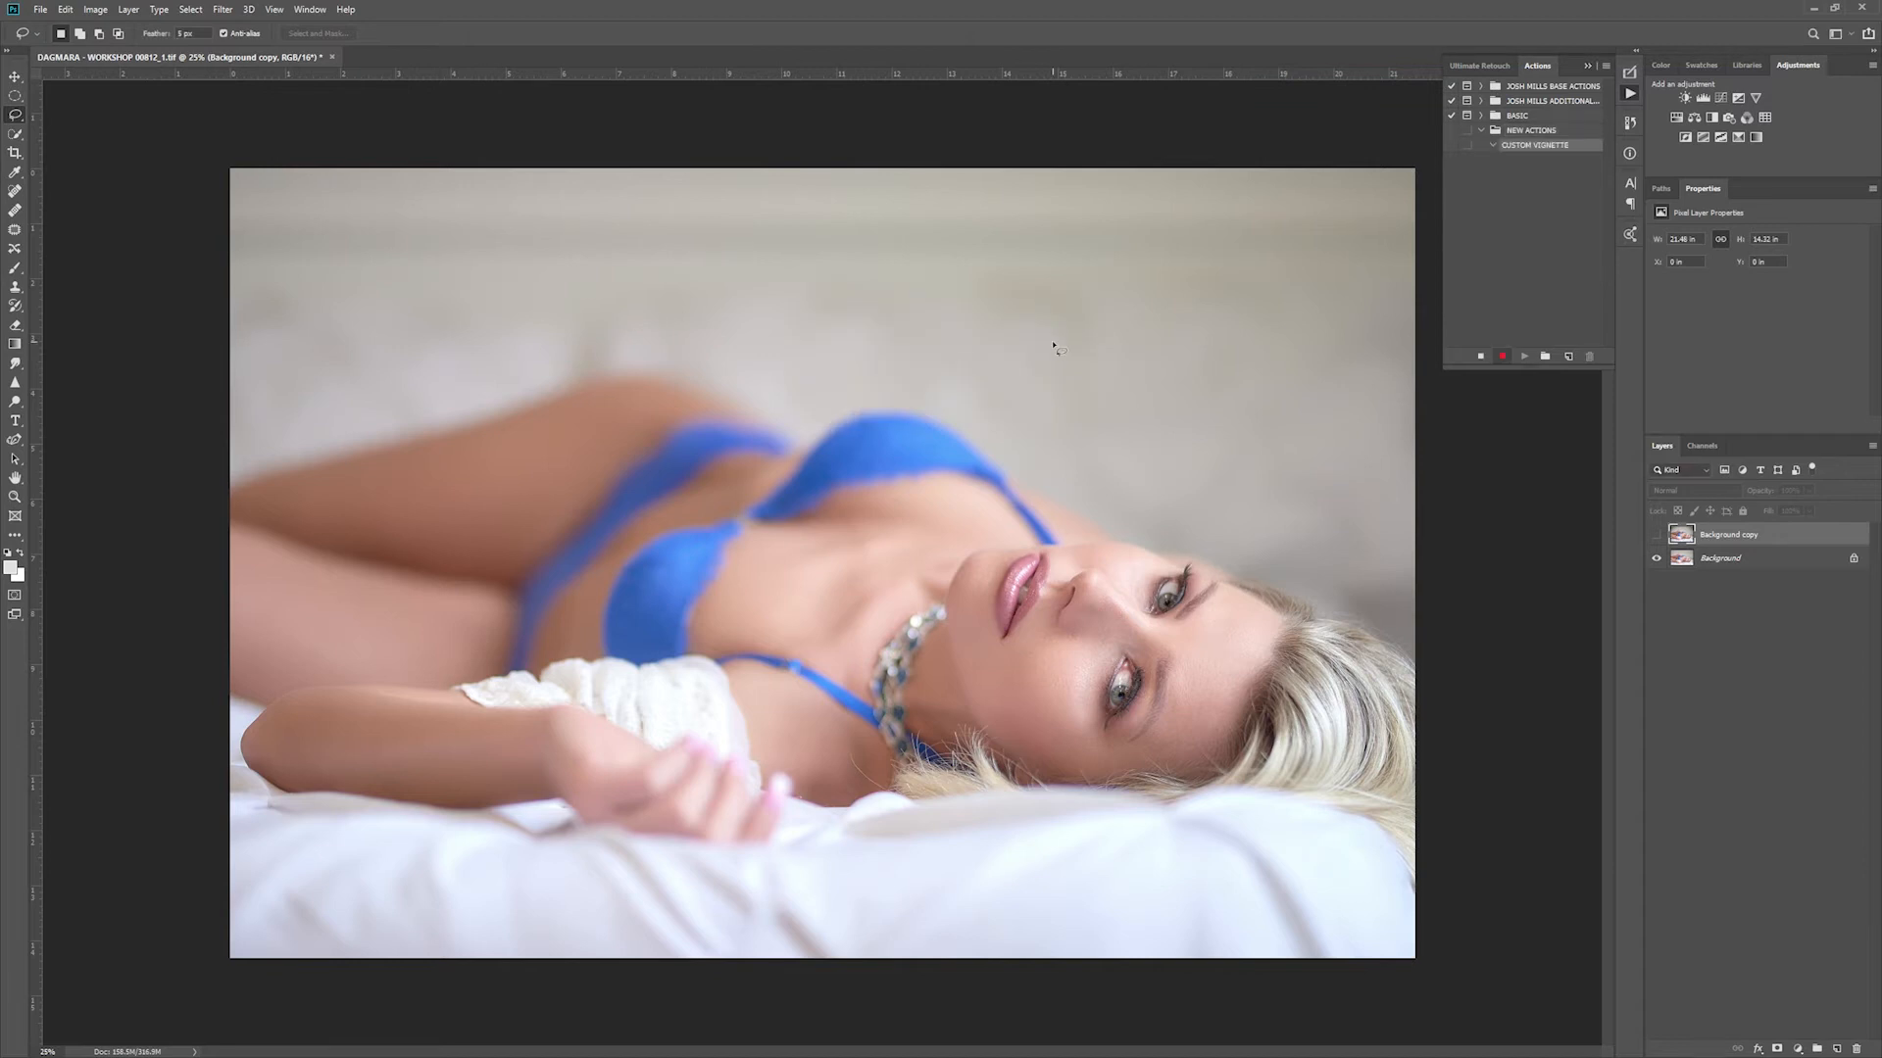
Step: Pause the action recording and draw a freehand lasso selection loosely around the reclining model
{"action": "left_click", "coordinate": [1479, 357]}
{"action": "left_click", "coordinate": [184, 33]}
{"action": "left_click_drag", "start_coordinate": [209, 449], "coordinate": [221, 495]}
Step: Resume recording the CUSTOM VIGNETTE action and invert the selection
{"action": "left_click", "coordinate": [1502, 357]}
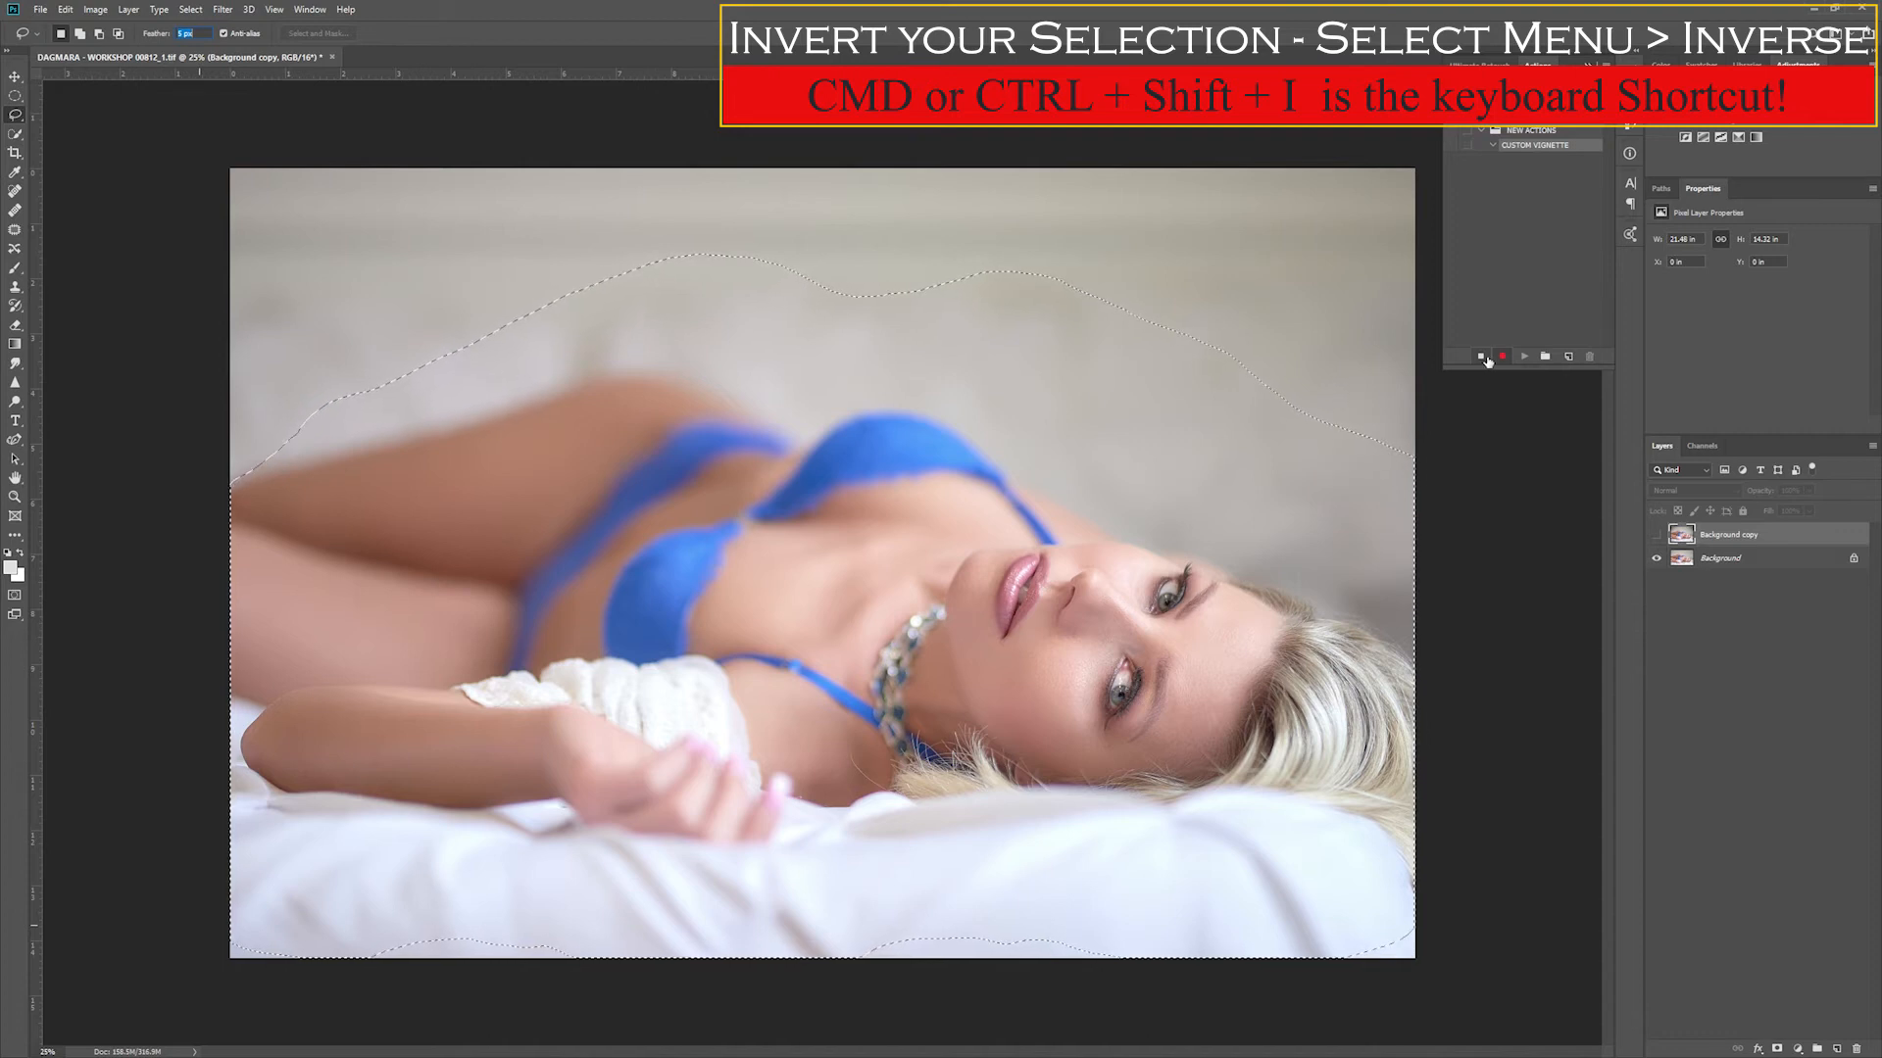
{"action": "left_click", "coordinate": [192, 12]}
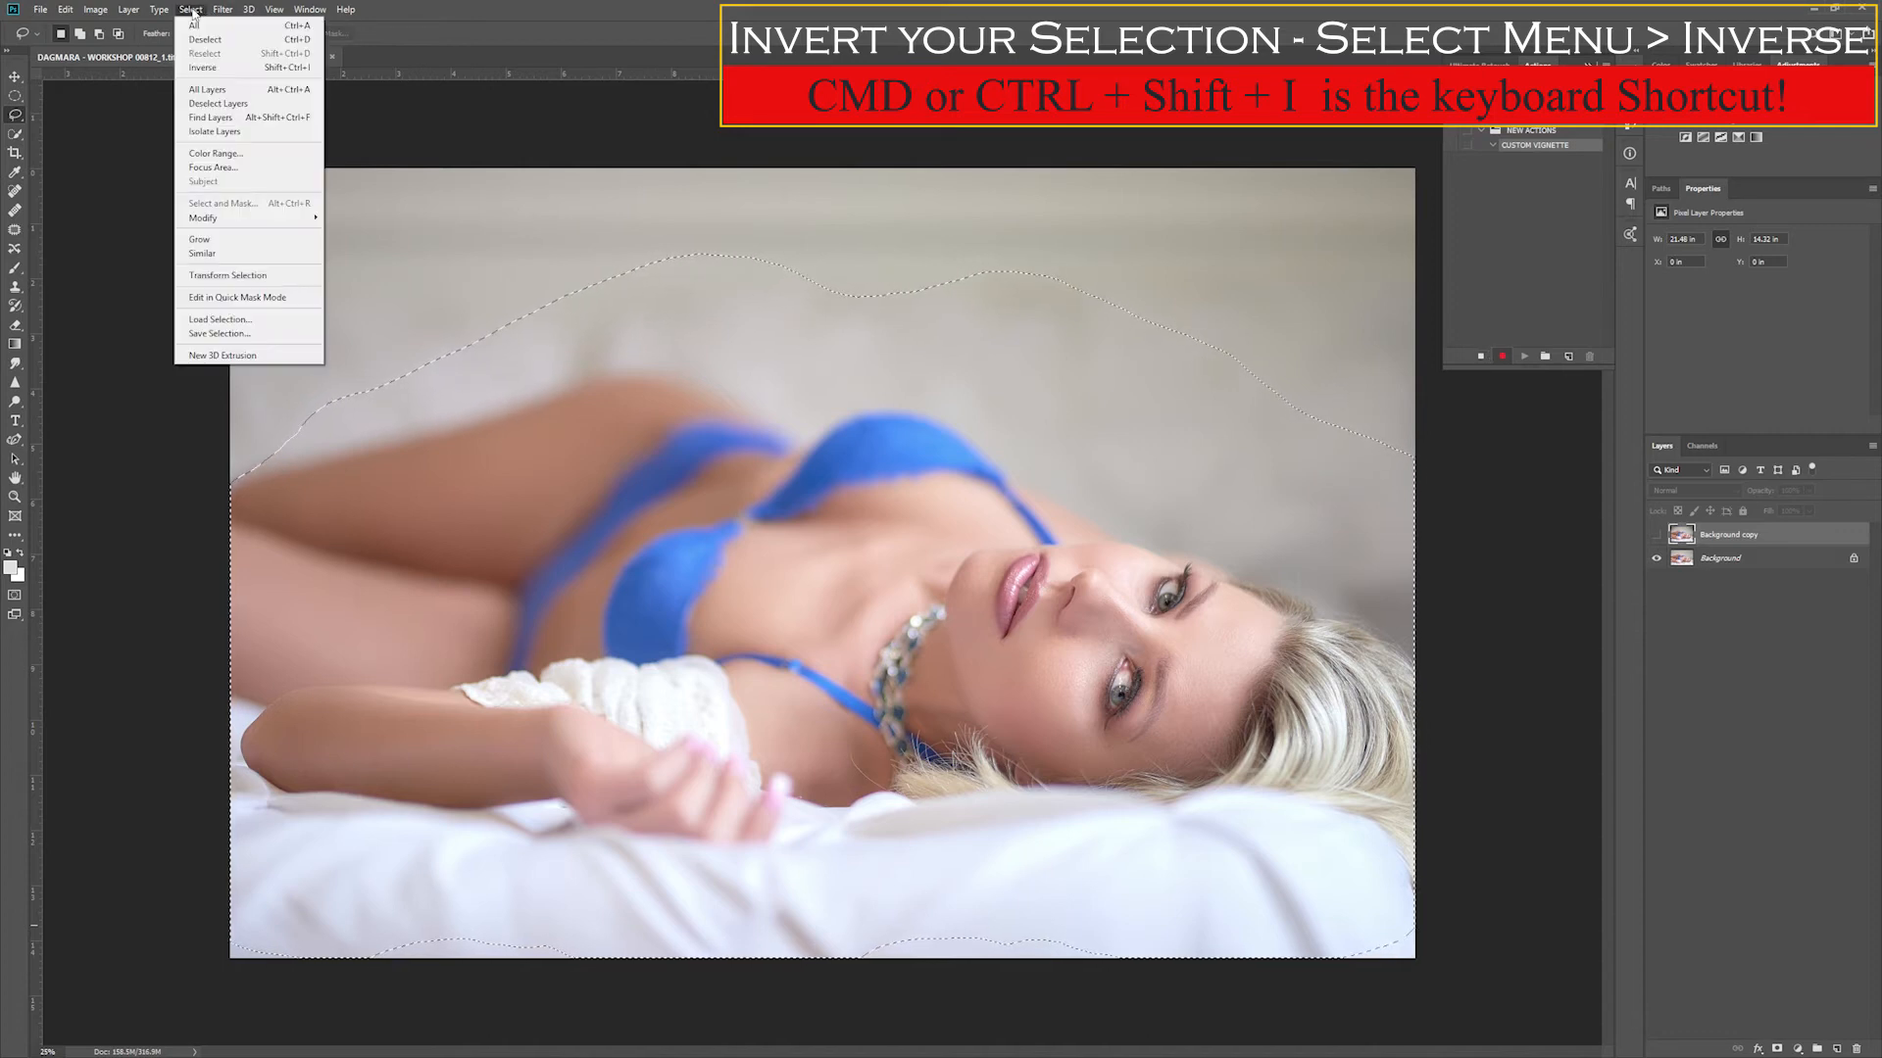
{"action": "left_click", "coordinate": [201, 68]}
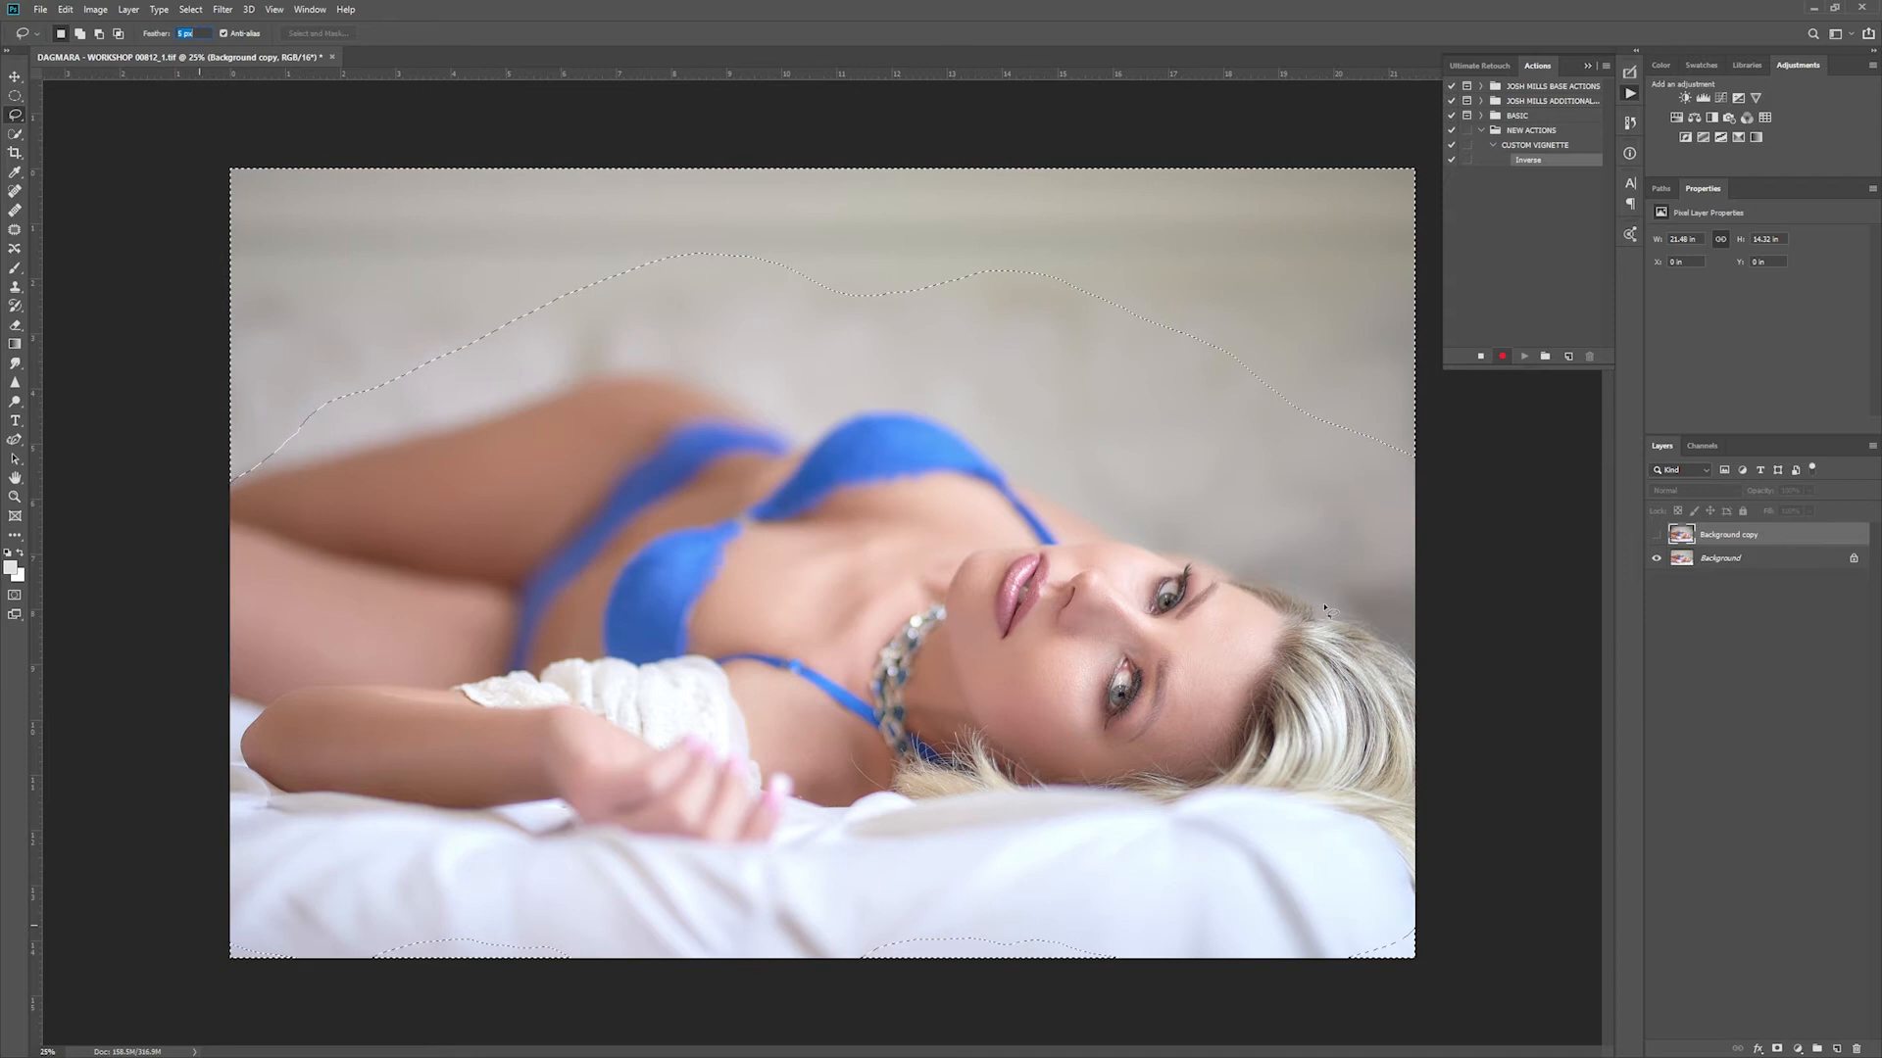
Step: Add a Solid Color fill layer from the inverted selection and set its color to black (000000)
{"action": "left_click", "coordinate": [1798, 1049]}
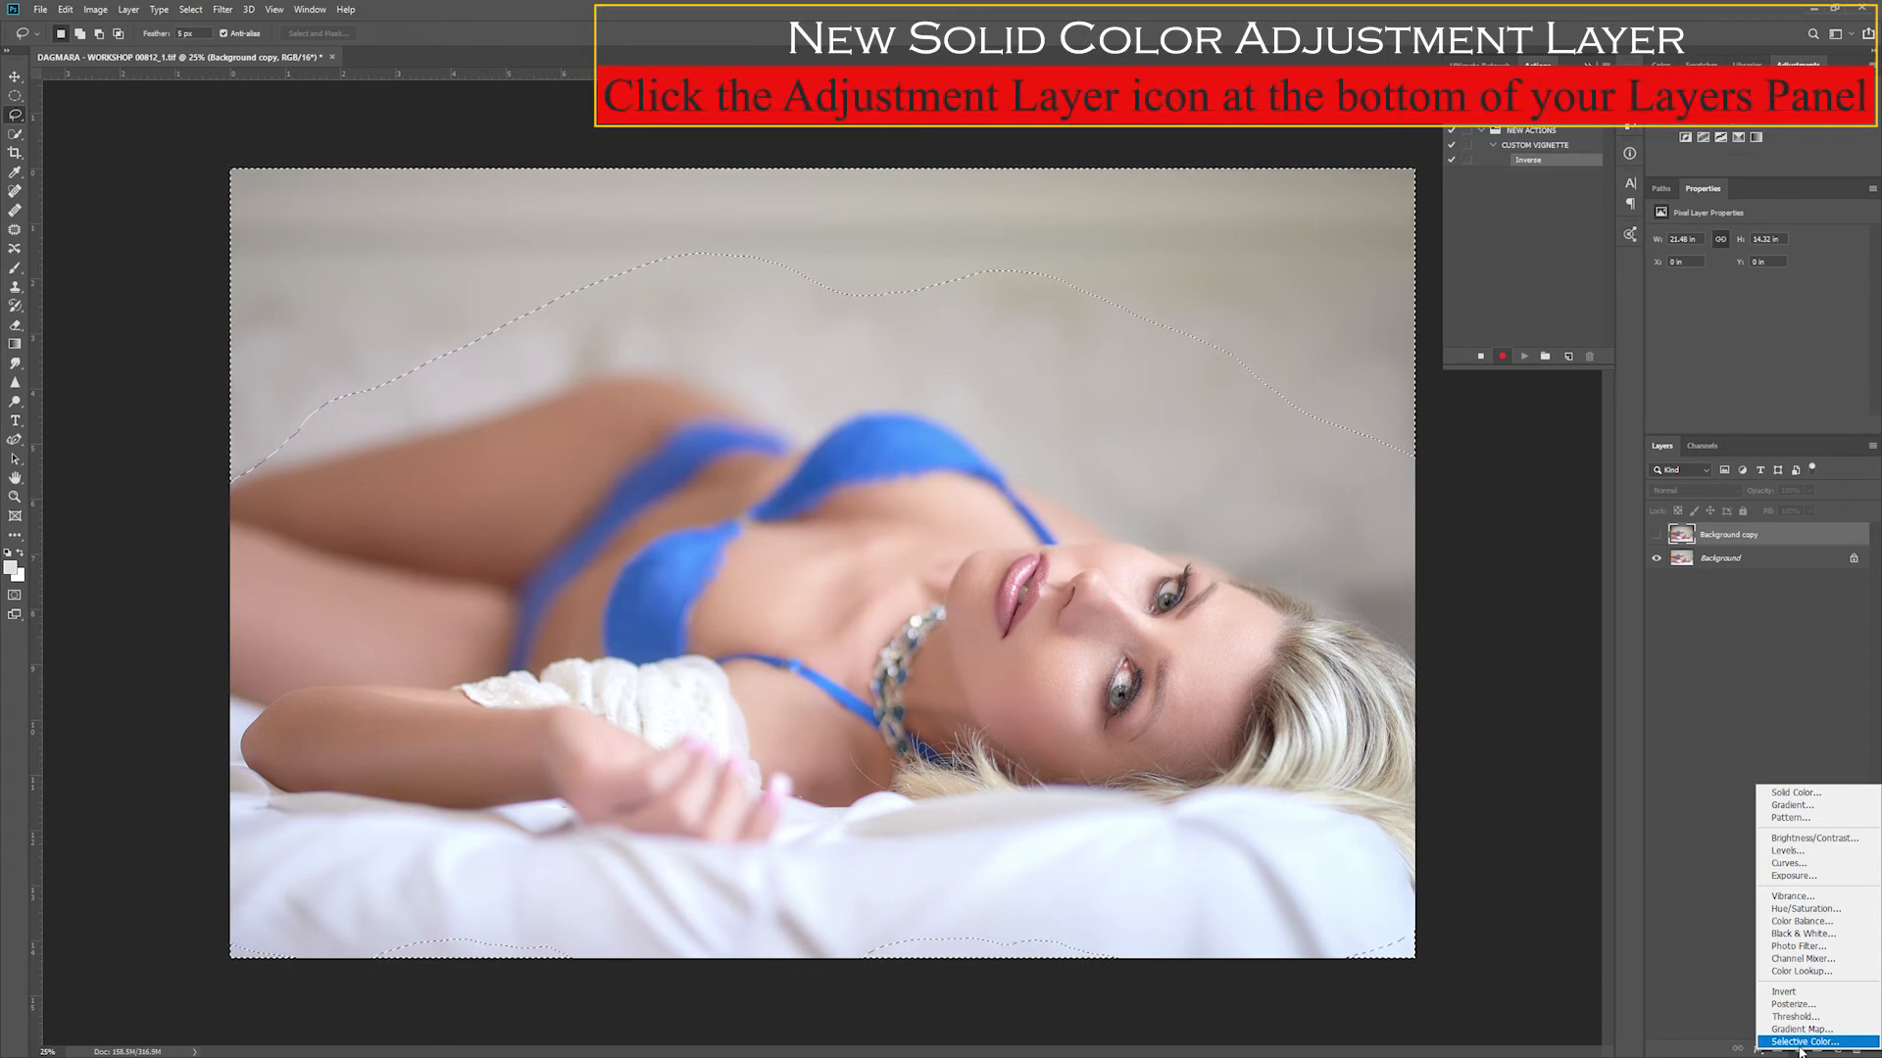
{"action": "left_click", "coordinate": [1809, 793]}
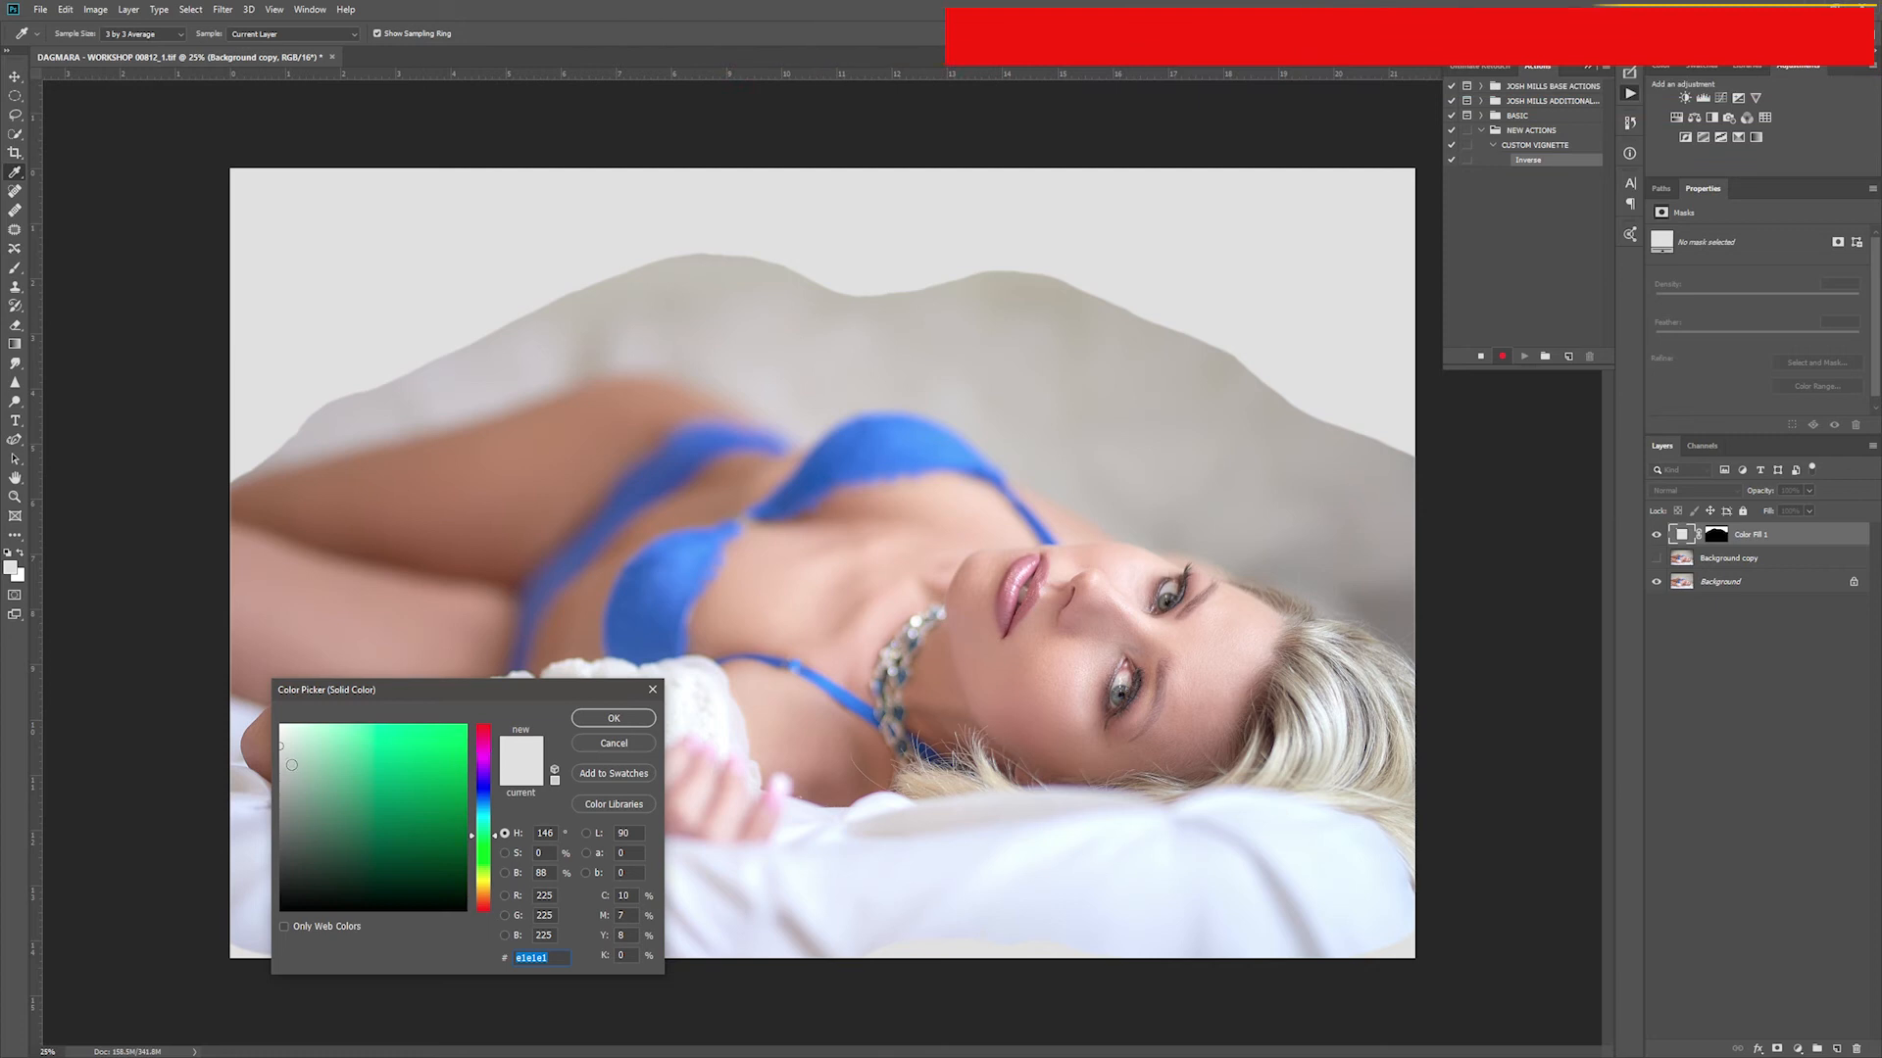
{"action": "type", "text": "ffffff"}
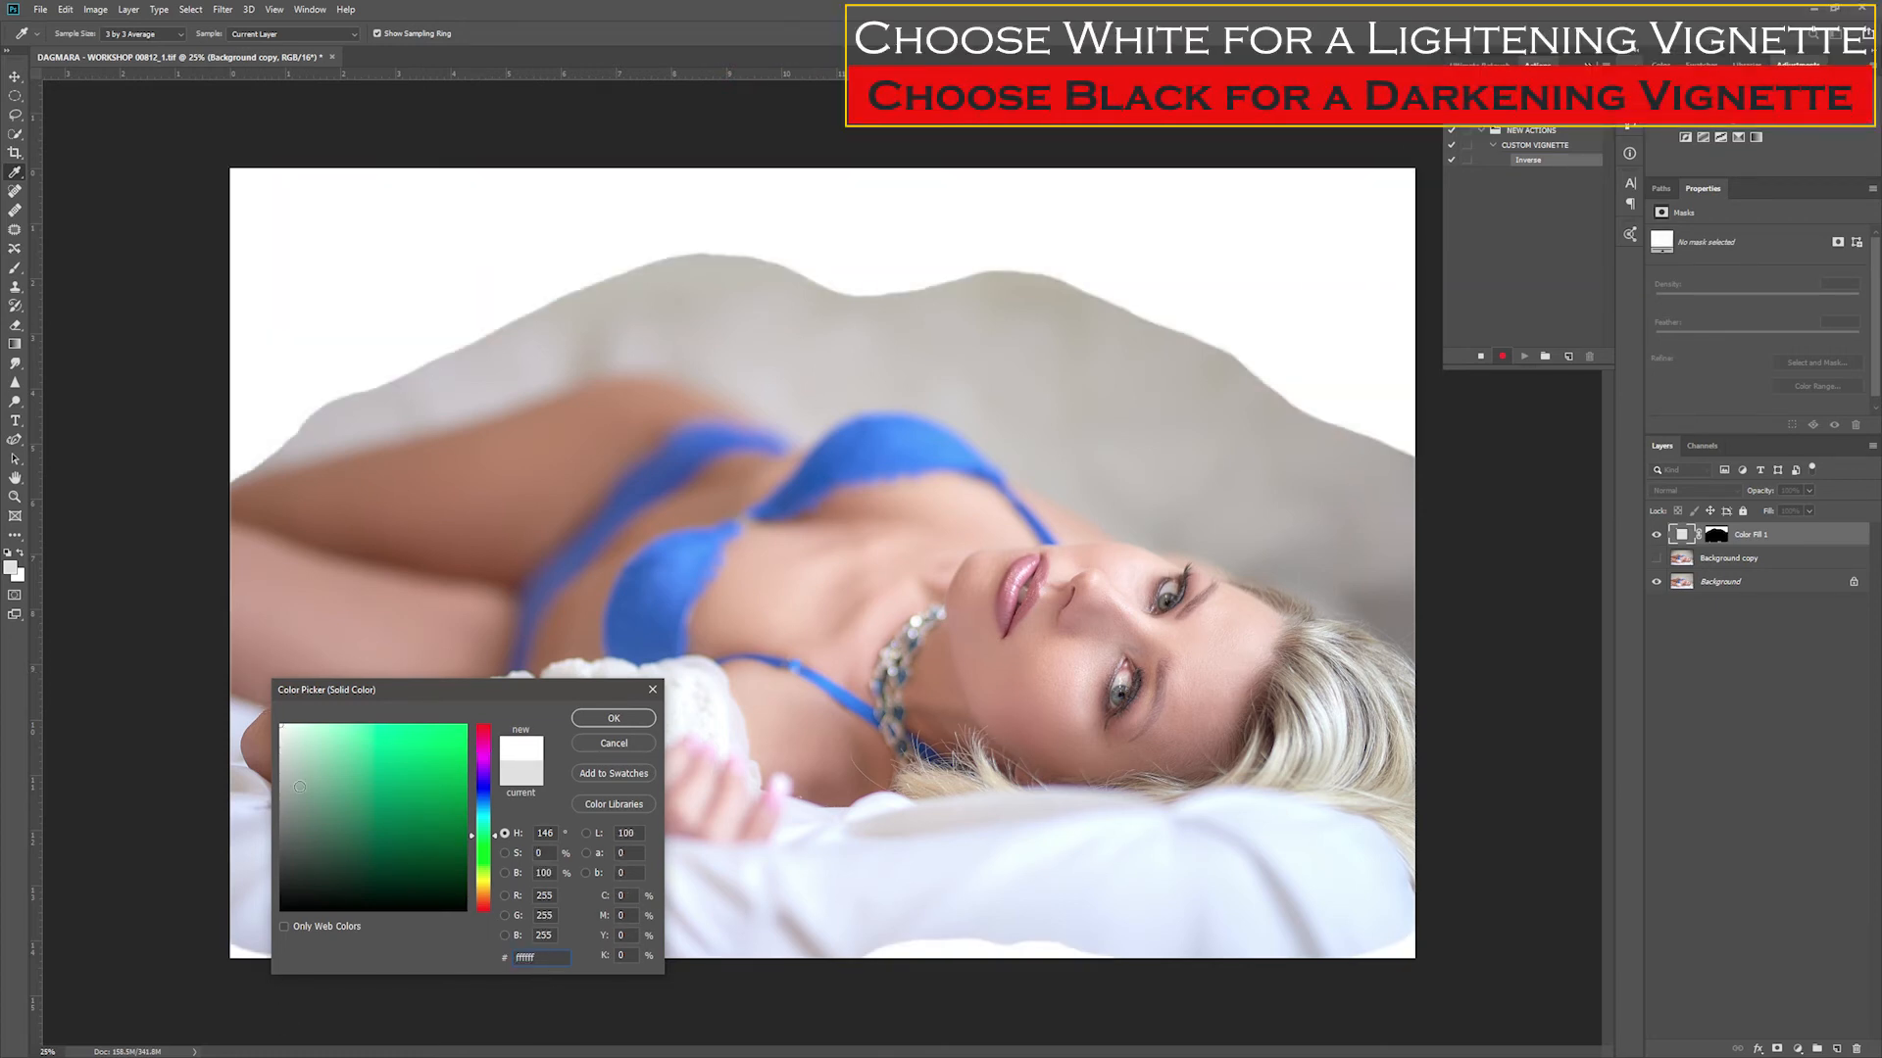
{"action": "left_click_drag", "start_coordinate": [300, 787], "coordinate": [280, 910]}
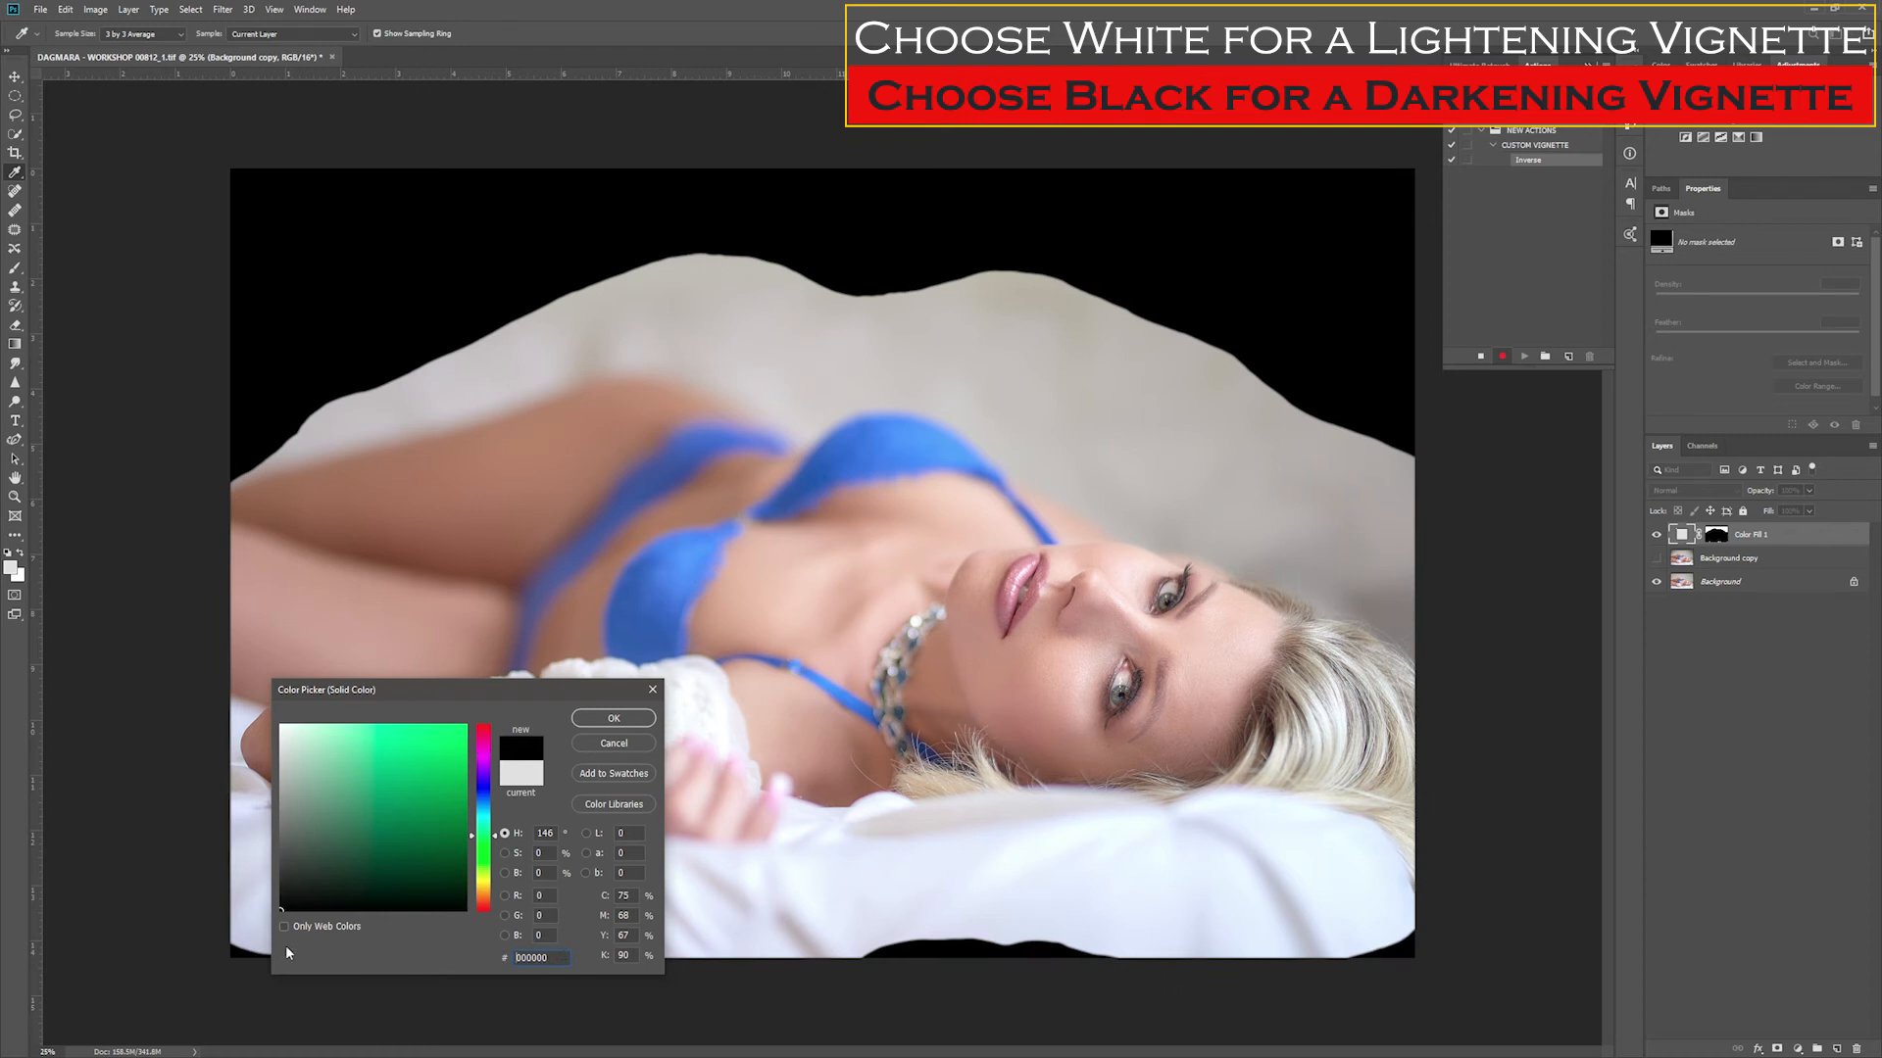
{"action": "left_click", "coordinate": [611, 720]}
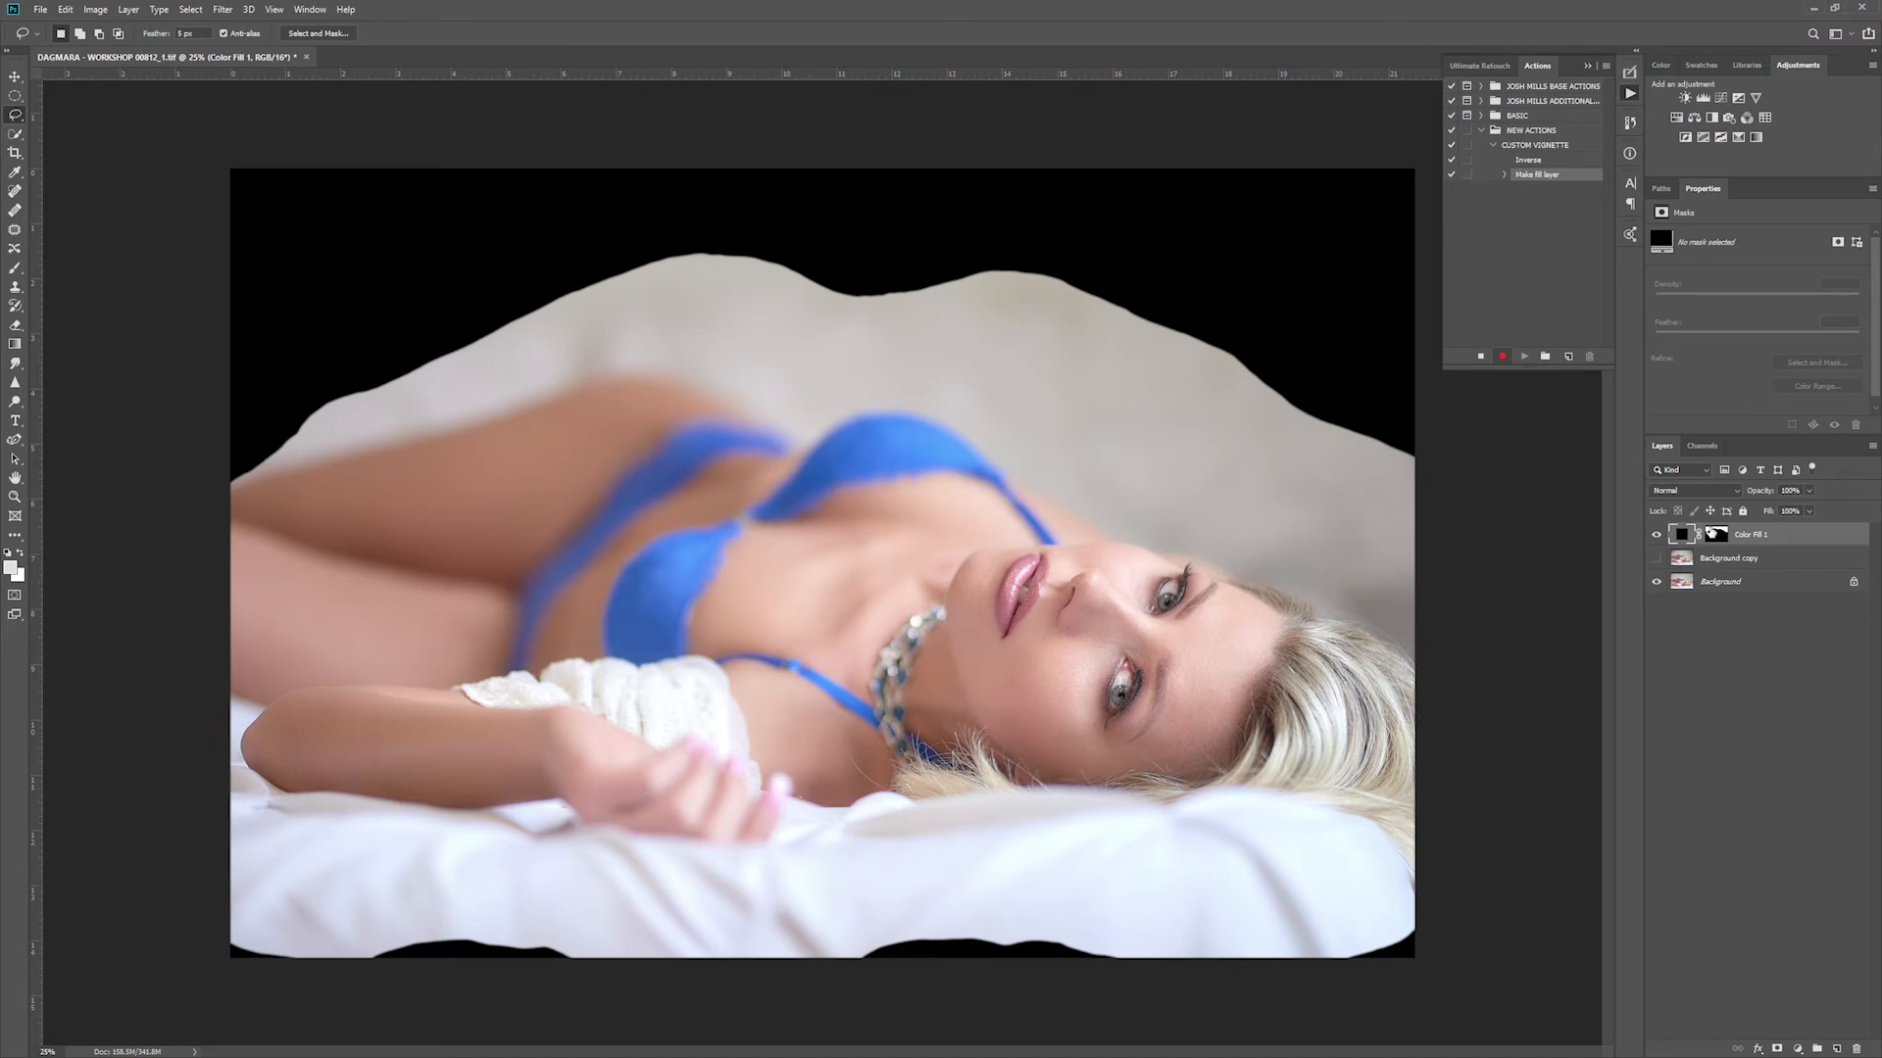
Step: Set the Color Fill 1 layer's blend mode to Soft Light
{"action": "left_click", "coordinate": [1701, 496]}
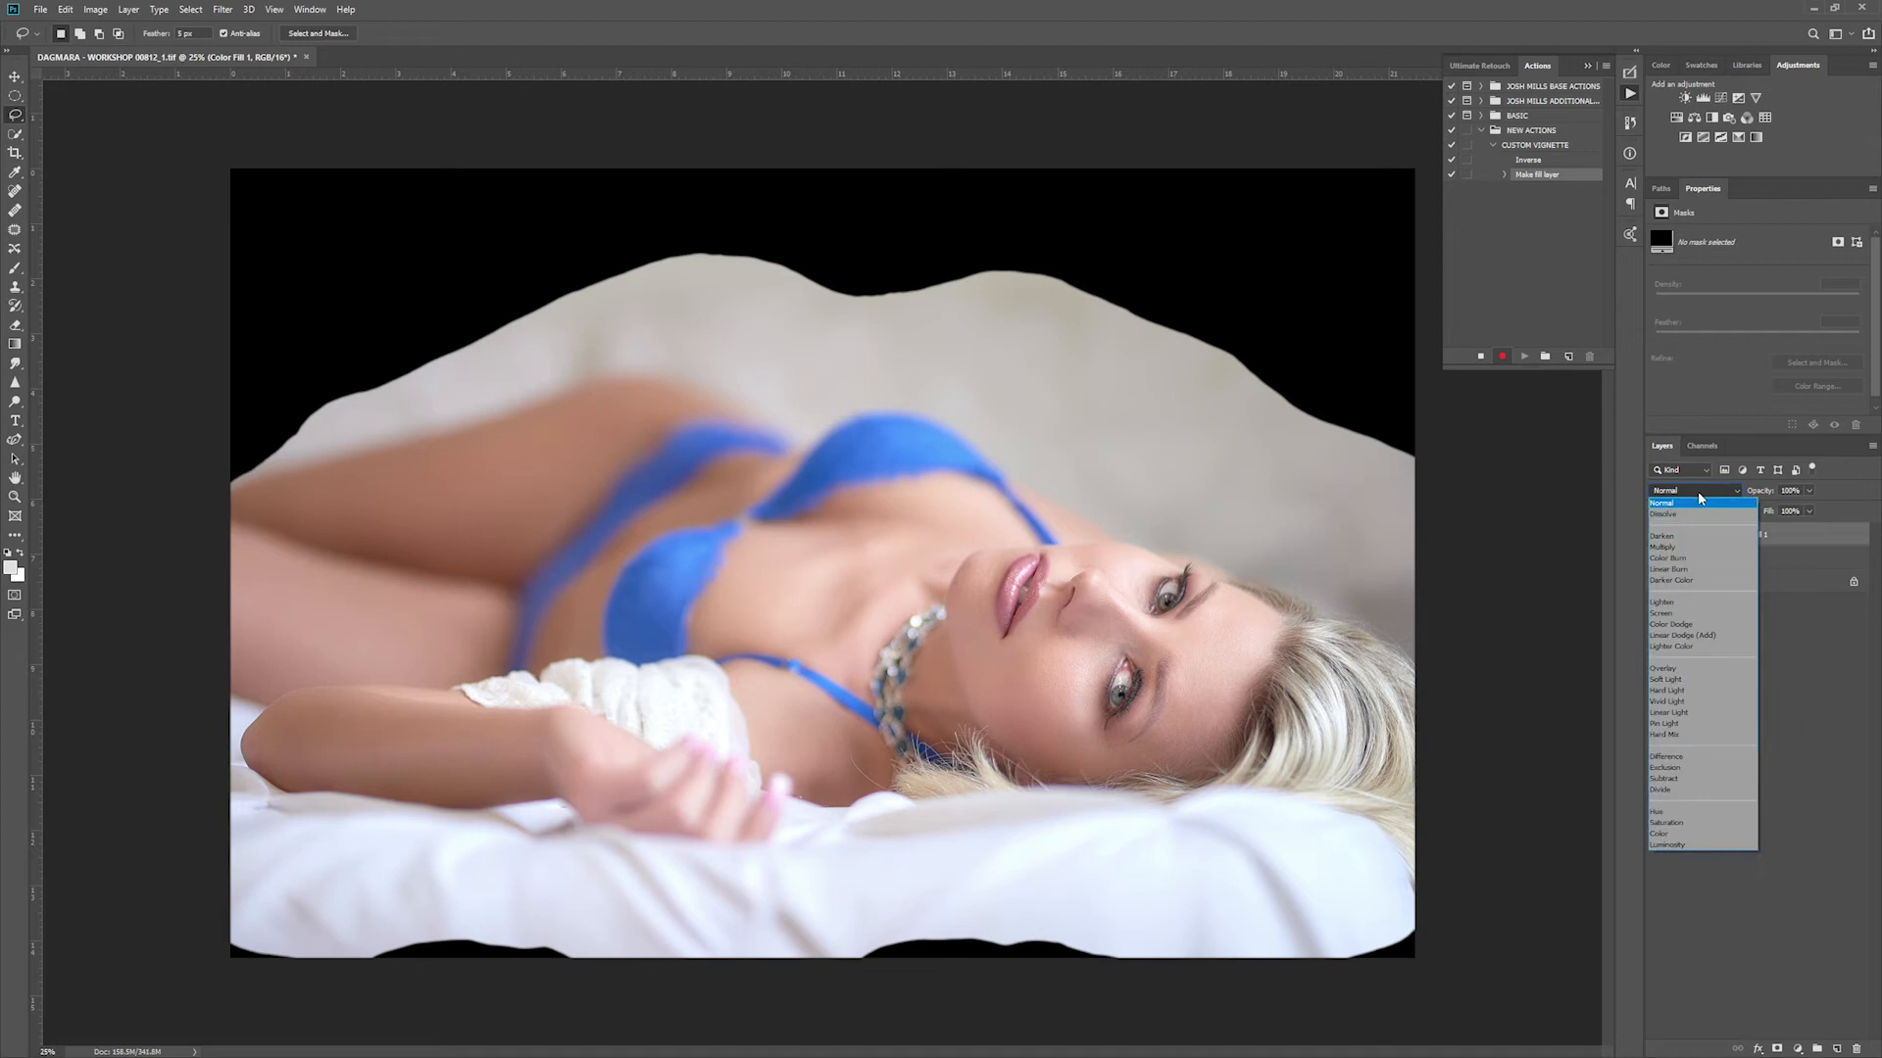
{"action": "left_click", "coordinate": [1671, 680]}
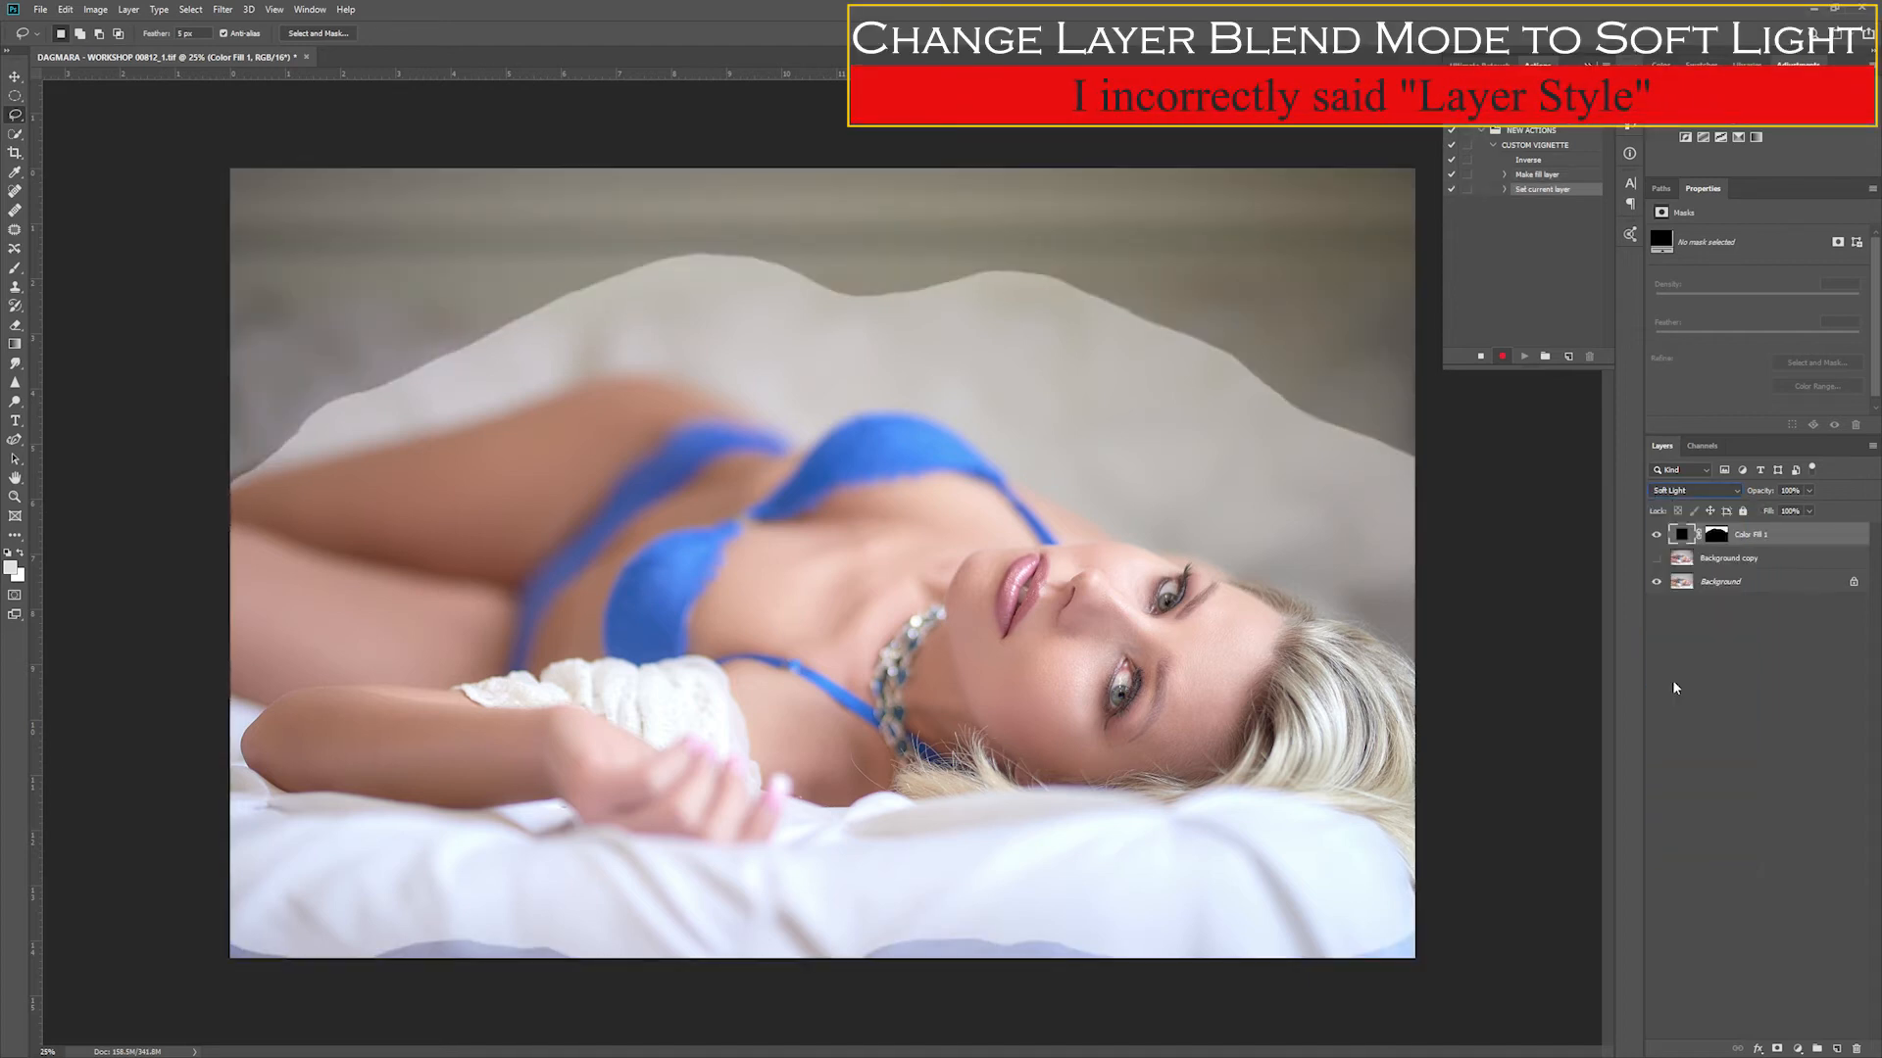
{"action": "left_click", "coordinate": [1687, 493]}
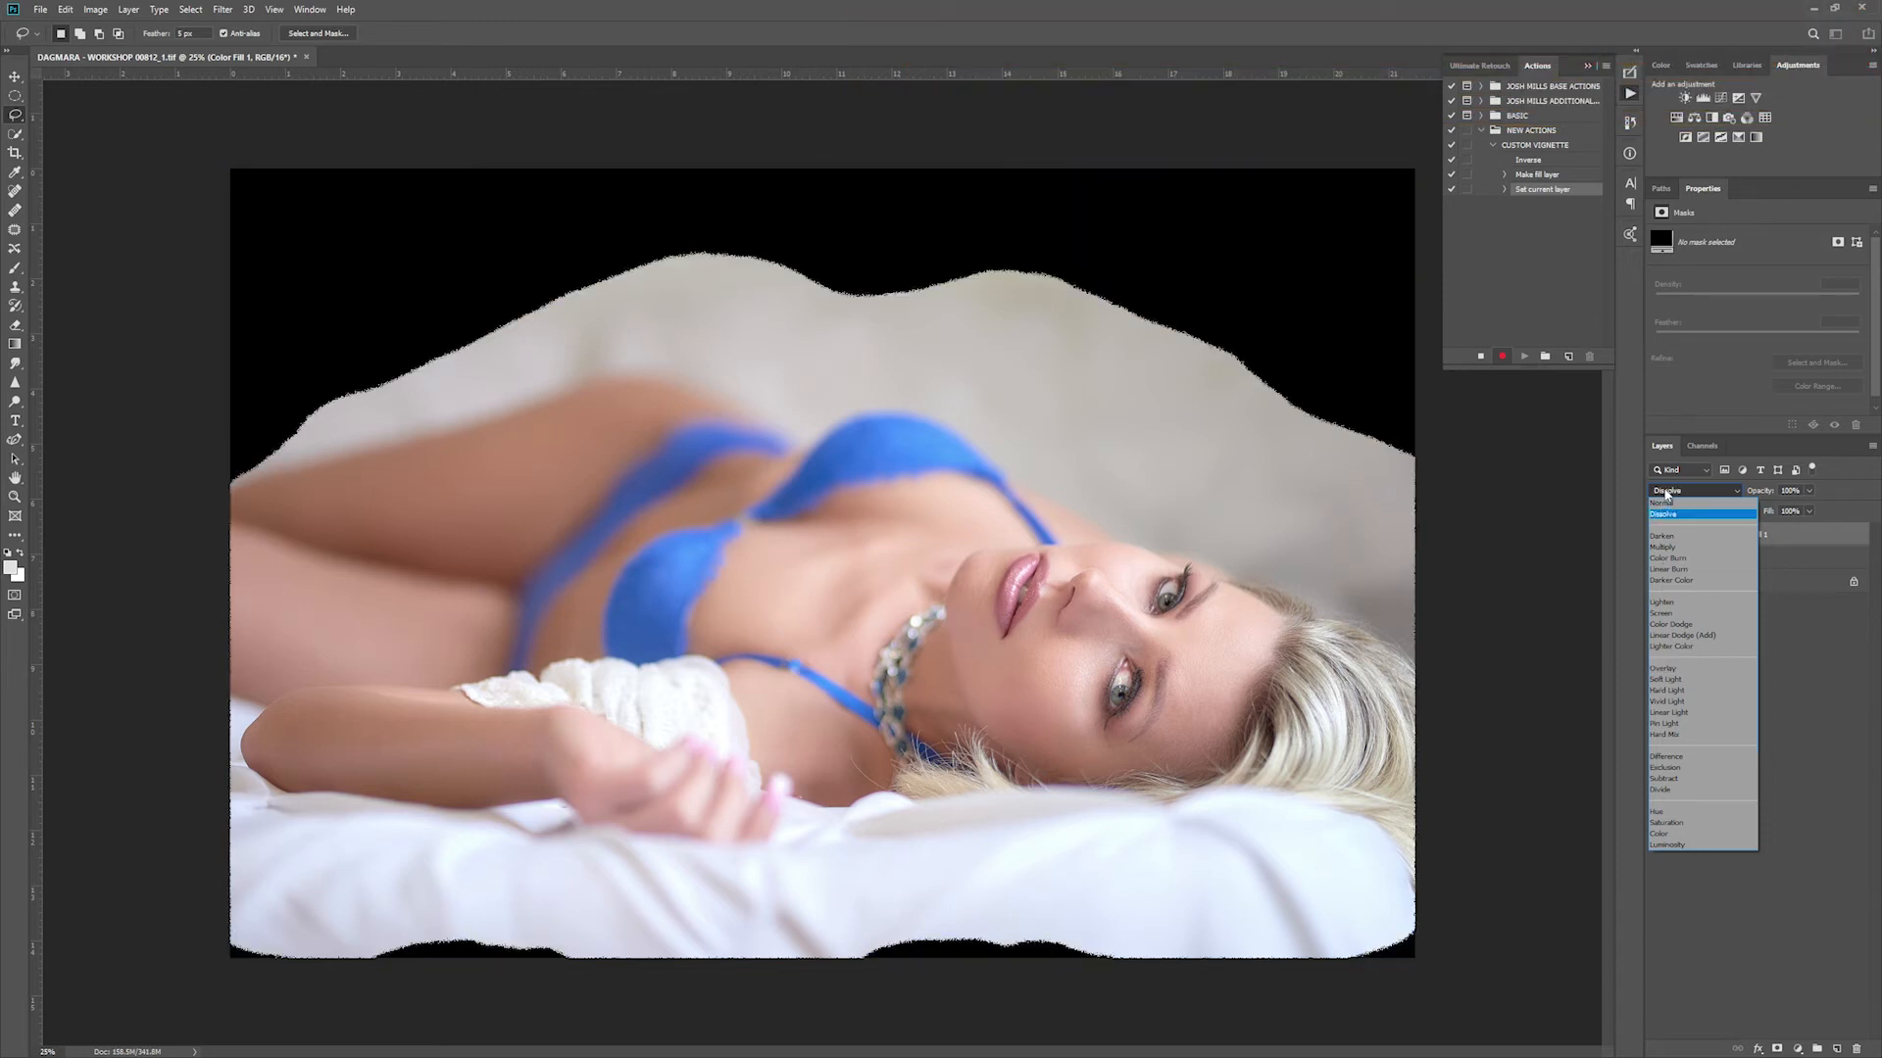
{"action": "left_click", "coordinate": [1666, 679]}
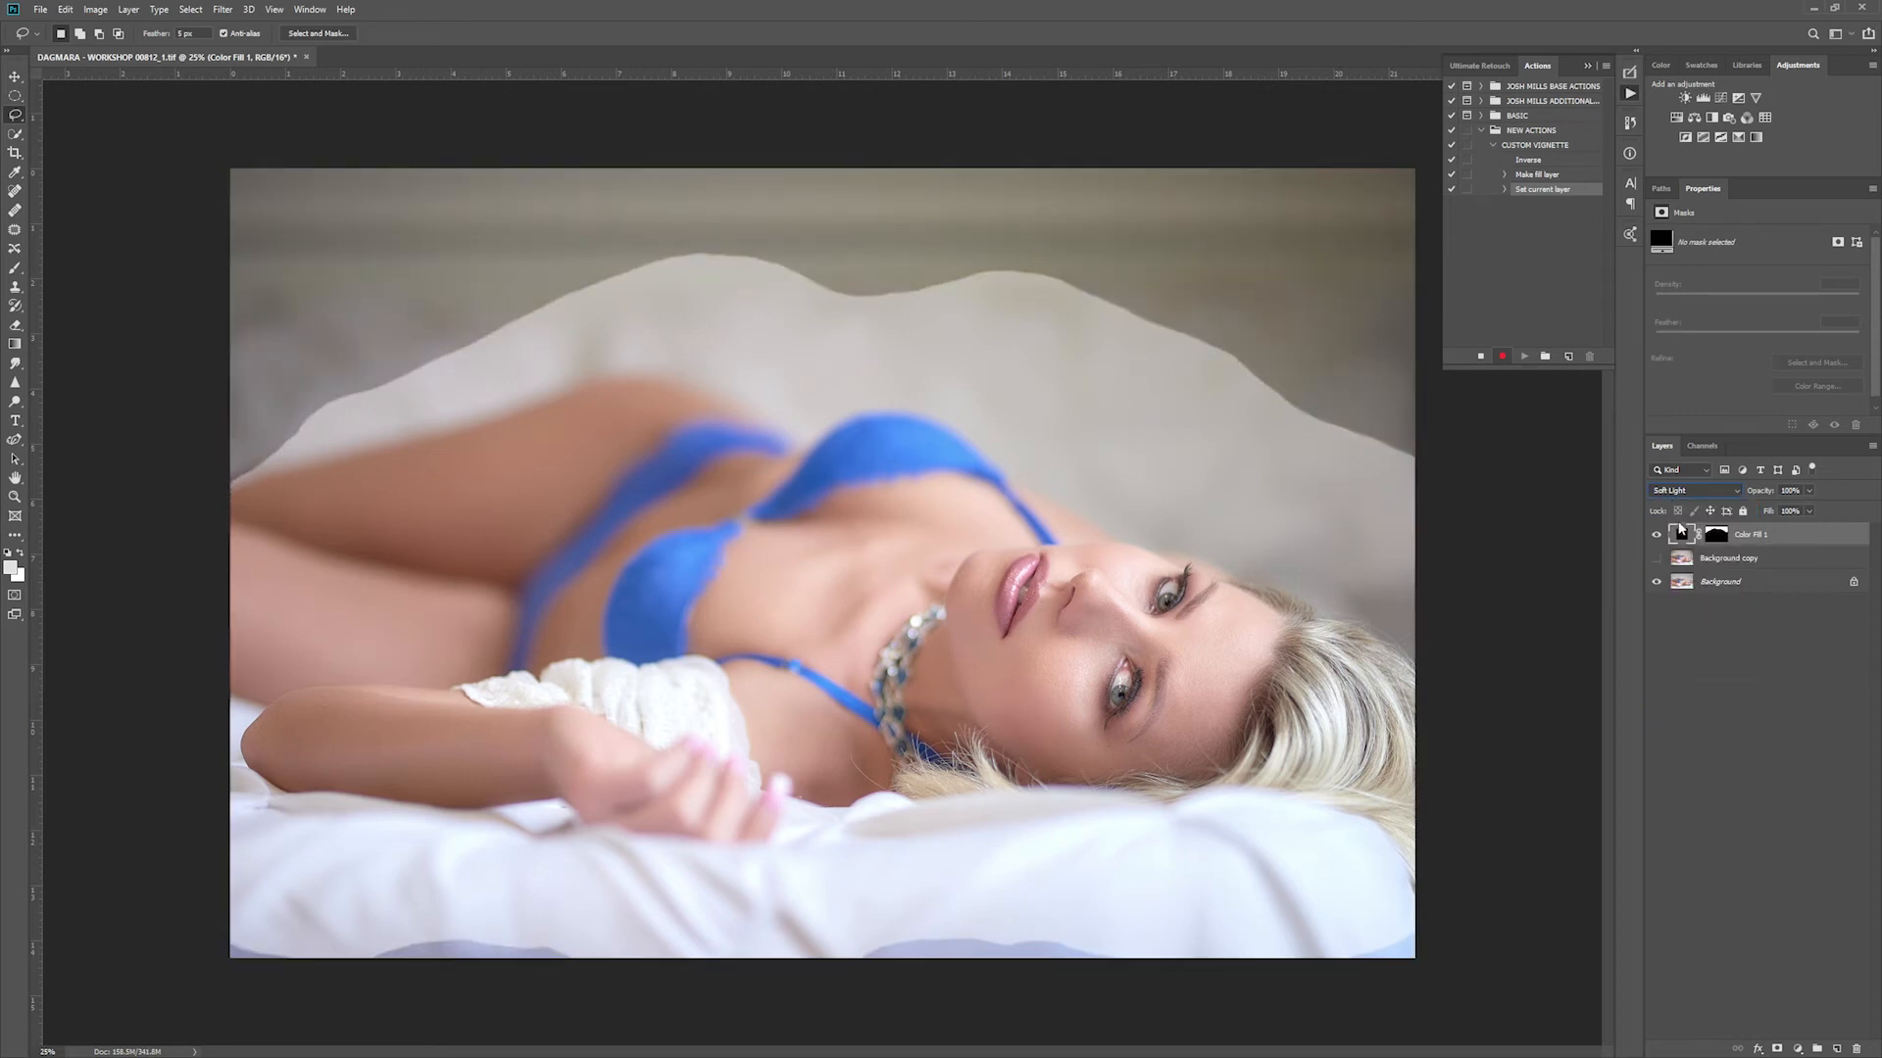
Step: Select the Color Fill 1 layer mask and set a Gaussian Blur on it with a radius of 654.6 pixels
{"action": "left_click", "coordinate": [1715, 537]}
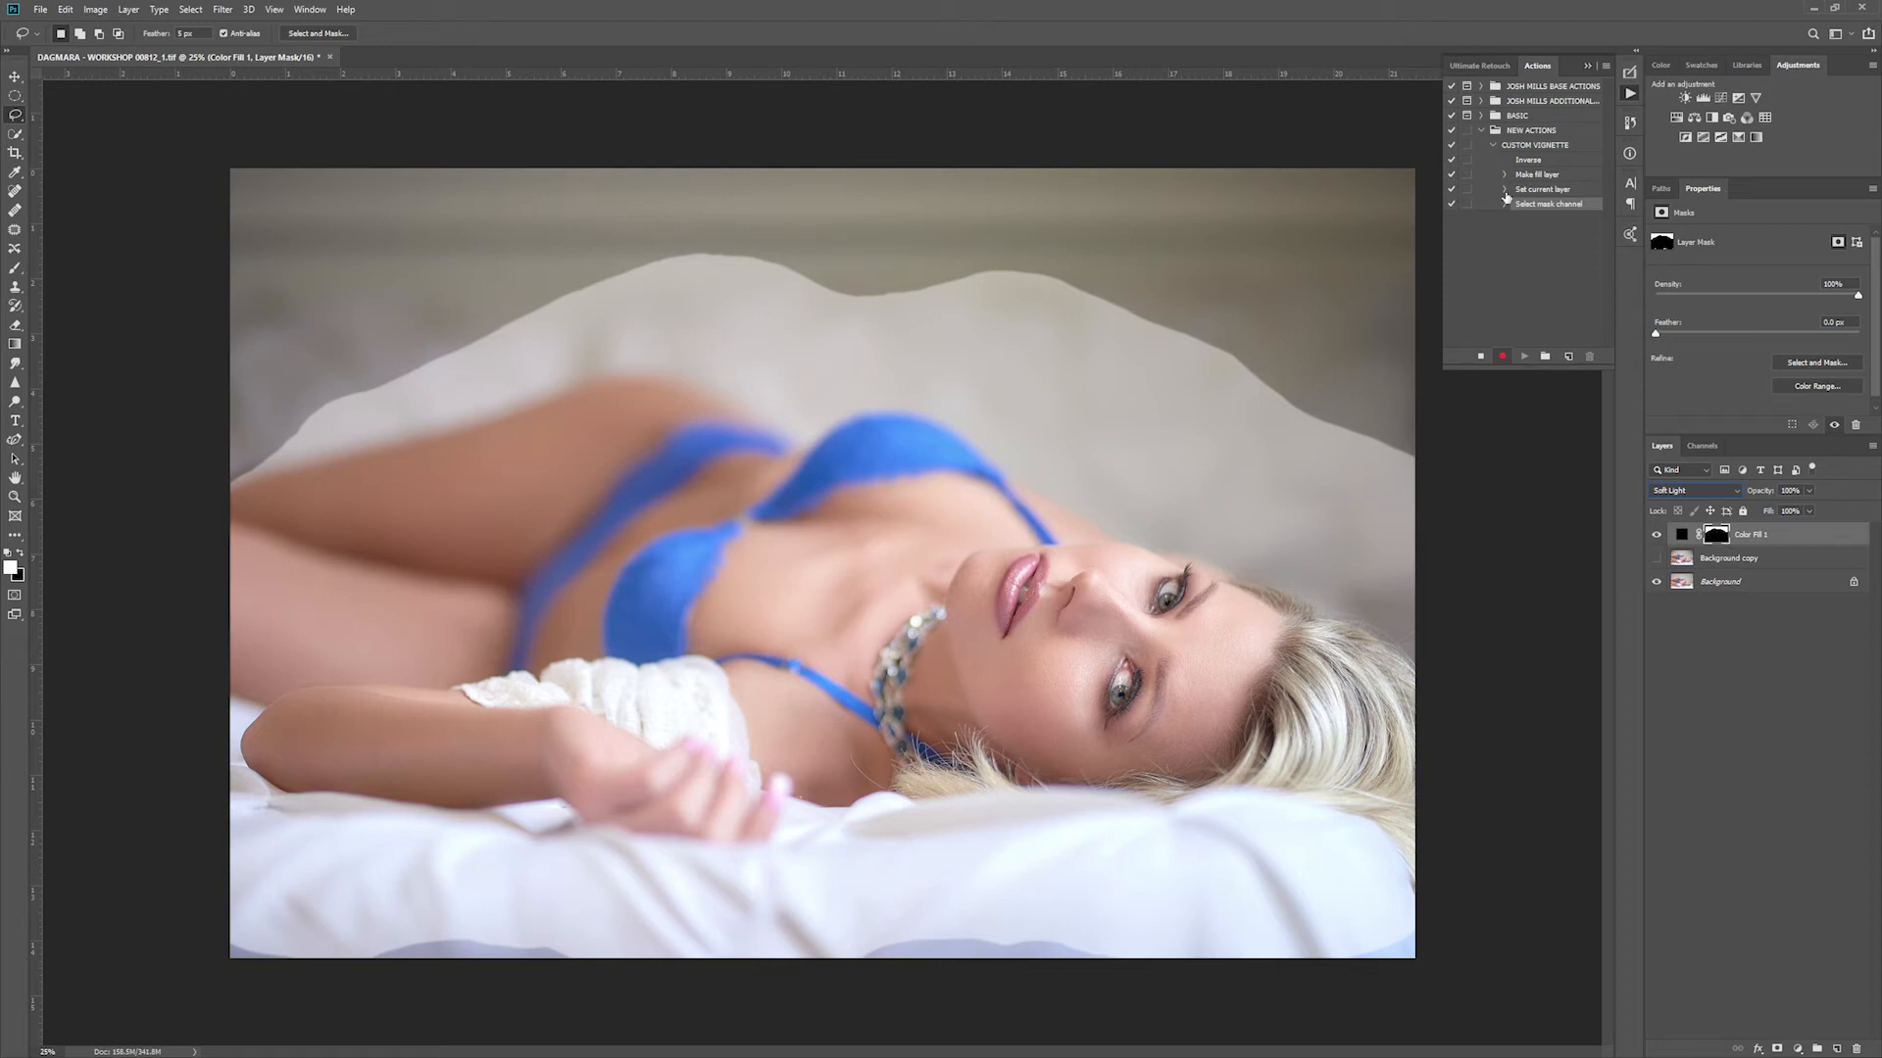
{"action": "left_click", "coordinate": [224, 12]}
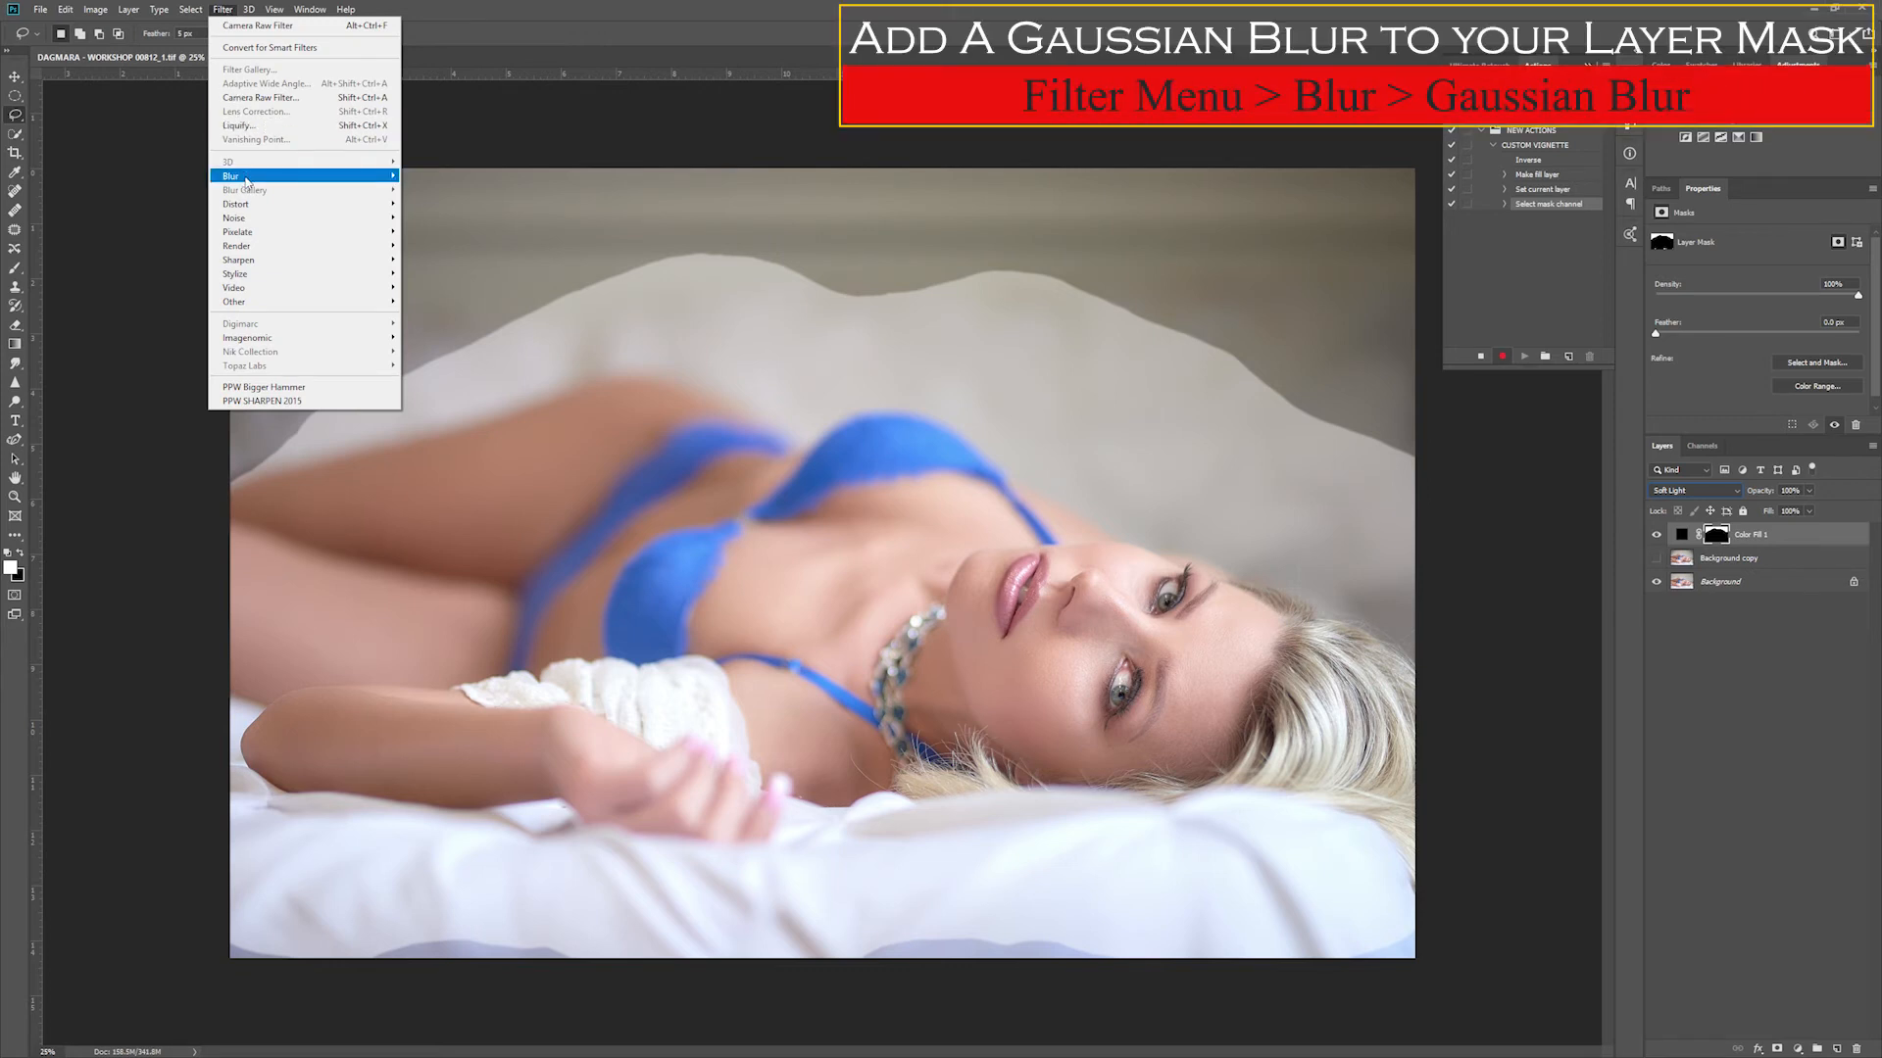
{"action": "mouse_move", "coordinate": [247, 179]}
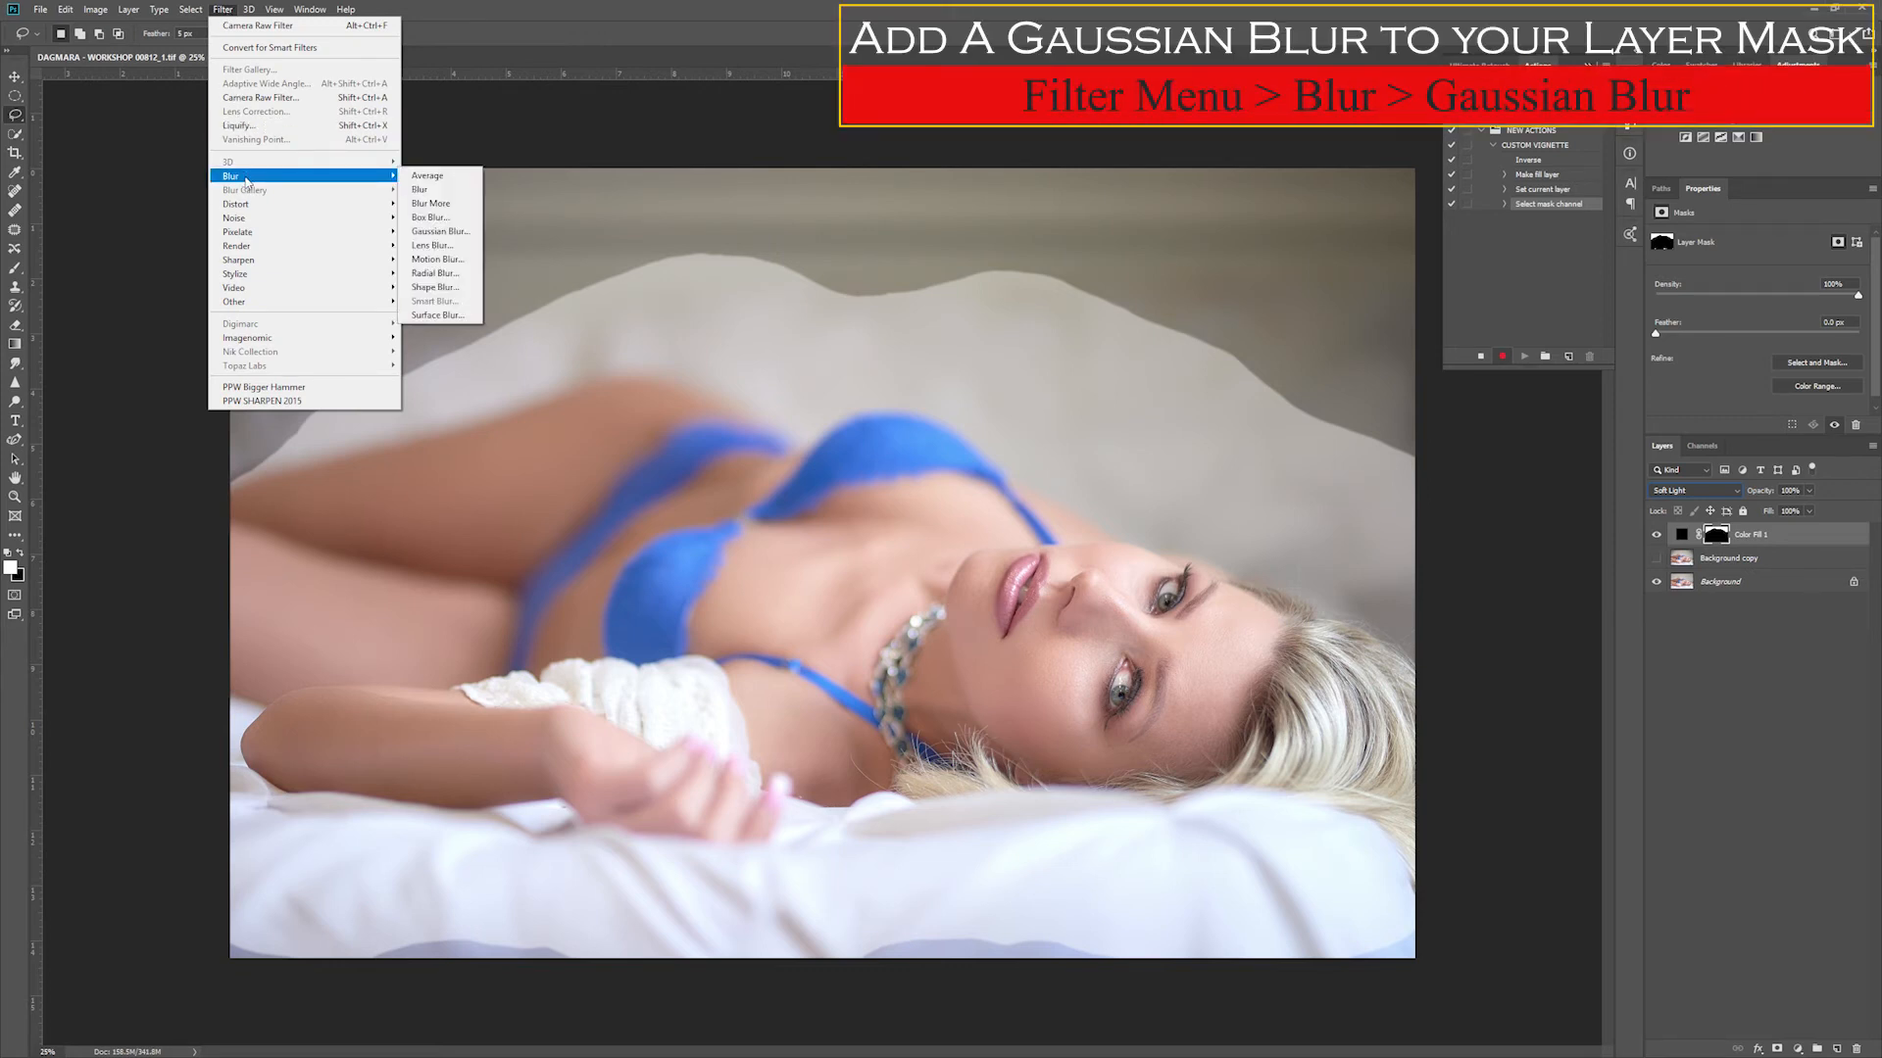
{"action": "left_click", "coordinate": [437, 232]}
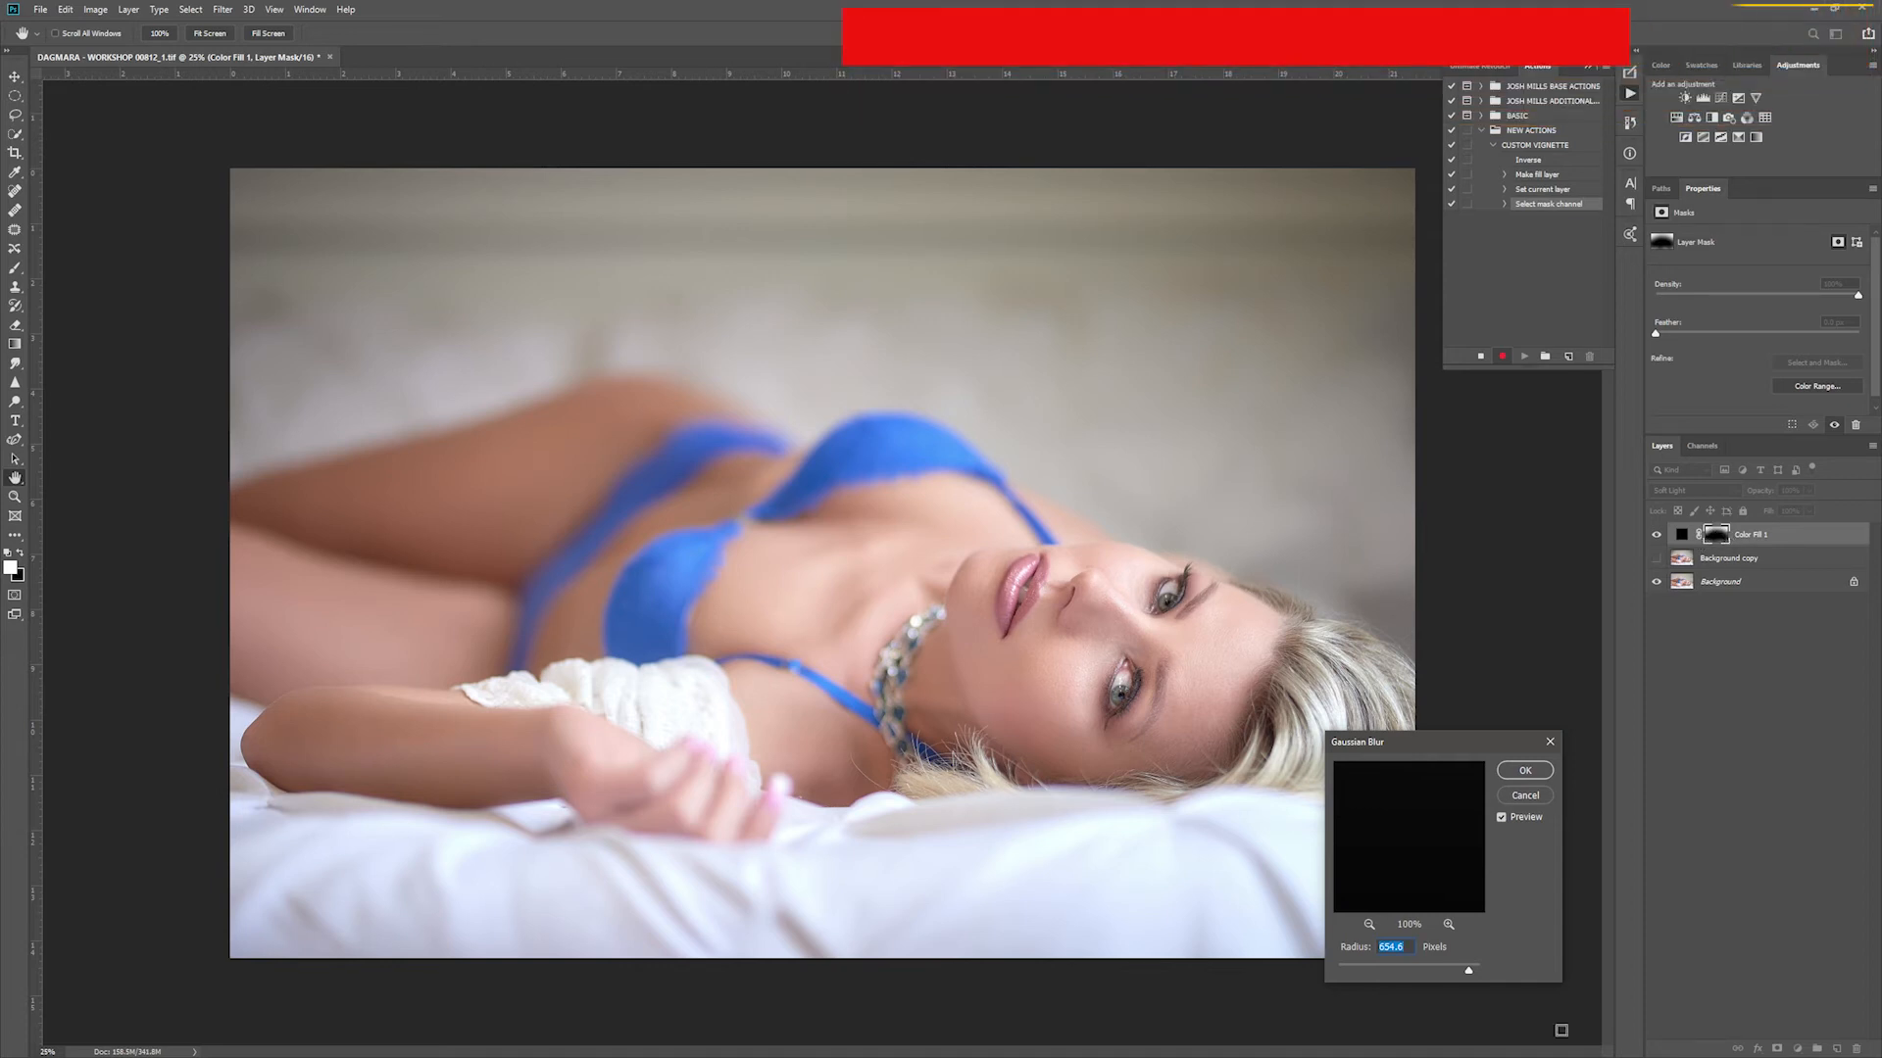
{"action": "left_click_drag", "start_coordinate": [1468, 970], "coordinate": [1309, 983]}
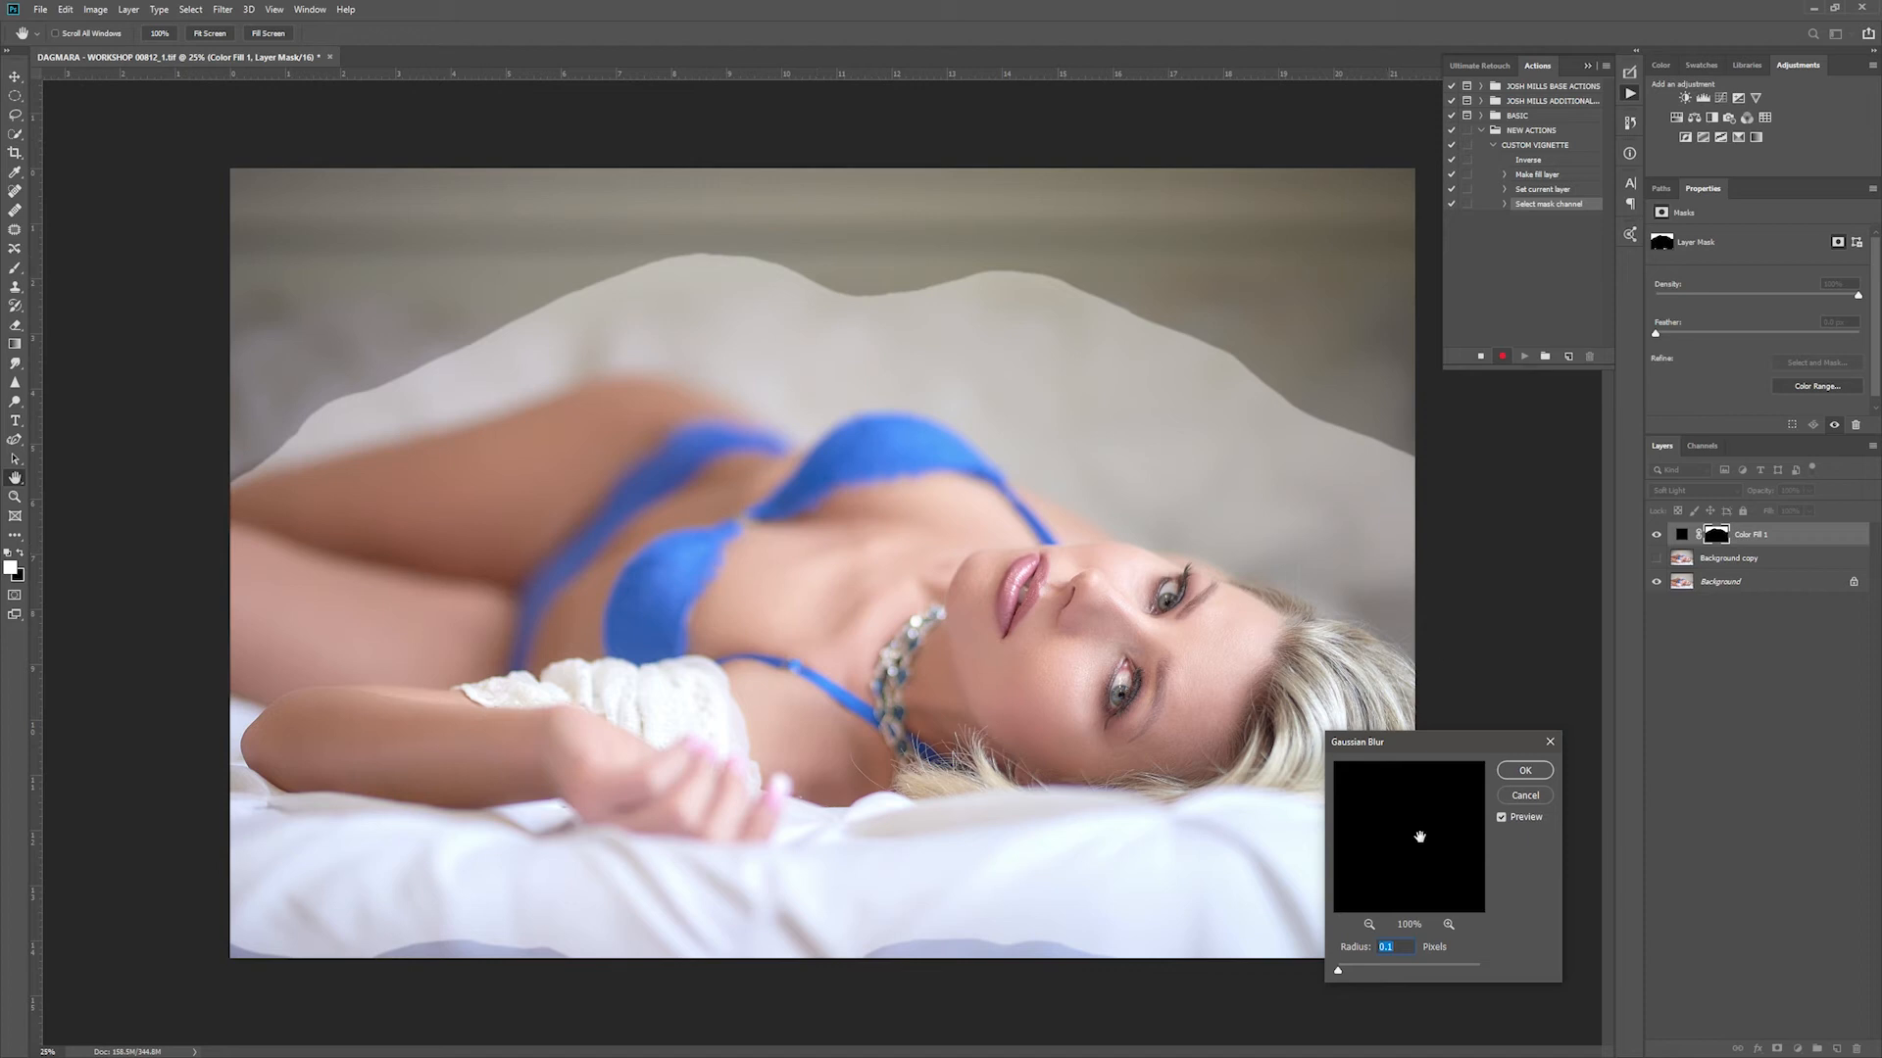
{"action": "left_click_drag", "start_coordinate": [1338, 970], "coordinate": [1380, 973]}
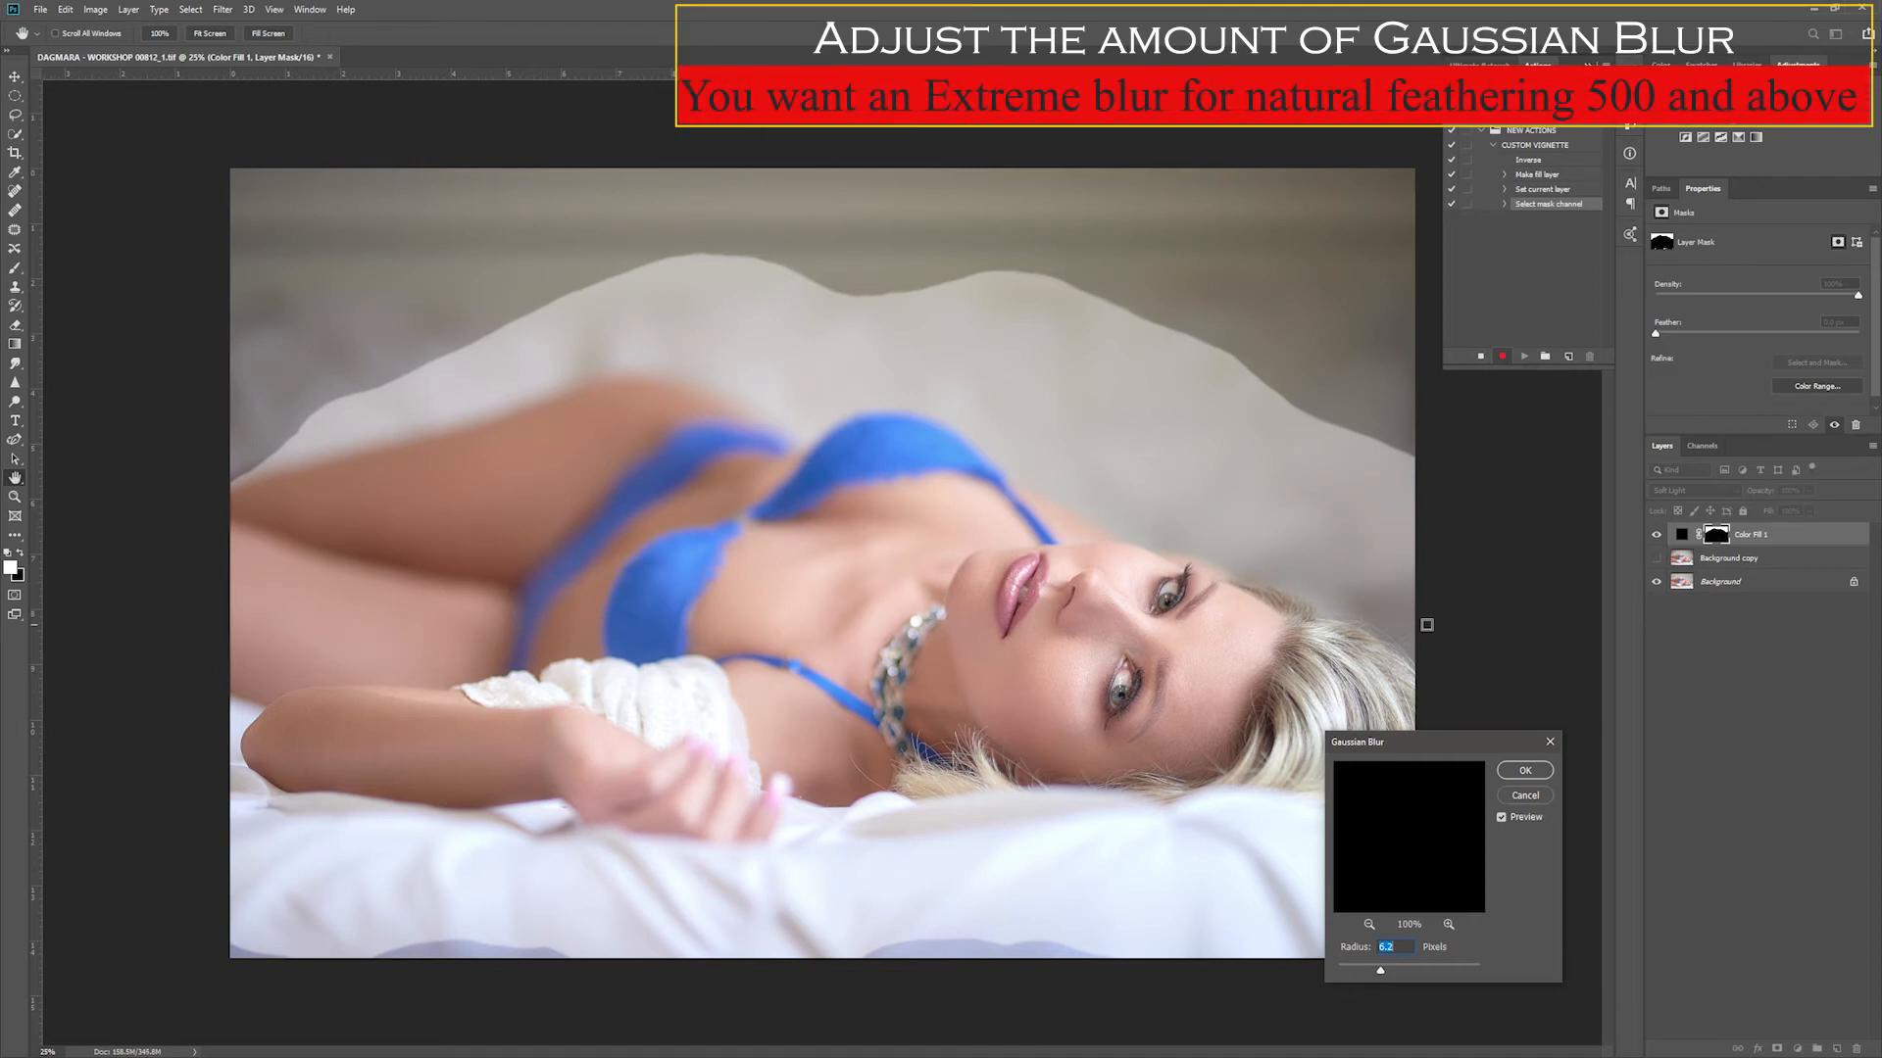
{"action": "left_click_drag", "start_coordinate": [1379, 970], "coordinate": [1442, 968]}
{"action": "left_click", "coordinate": [1456, 969]}
{"action": "left_click_drag", "start_coordinate": [1458, 968], "coordinate": [1468, 972]}
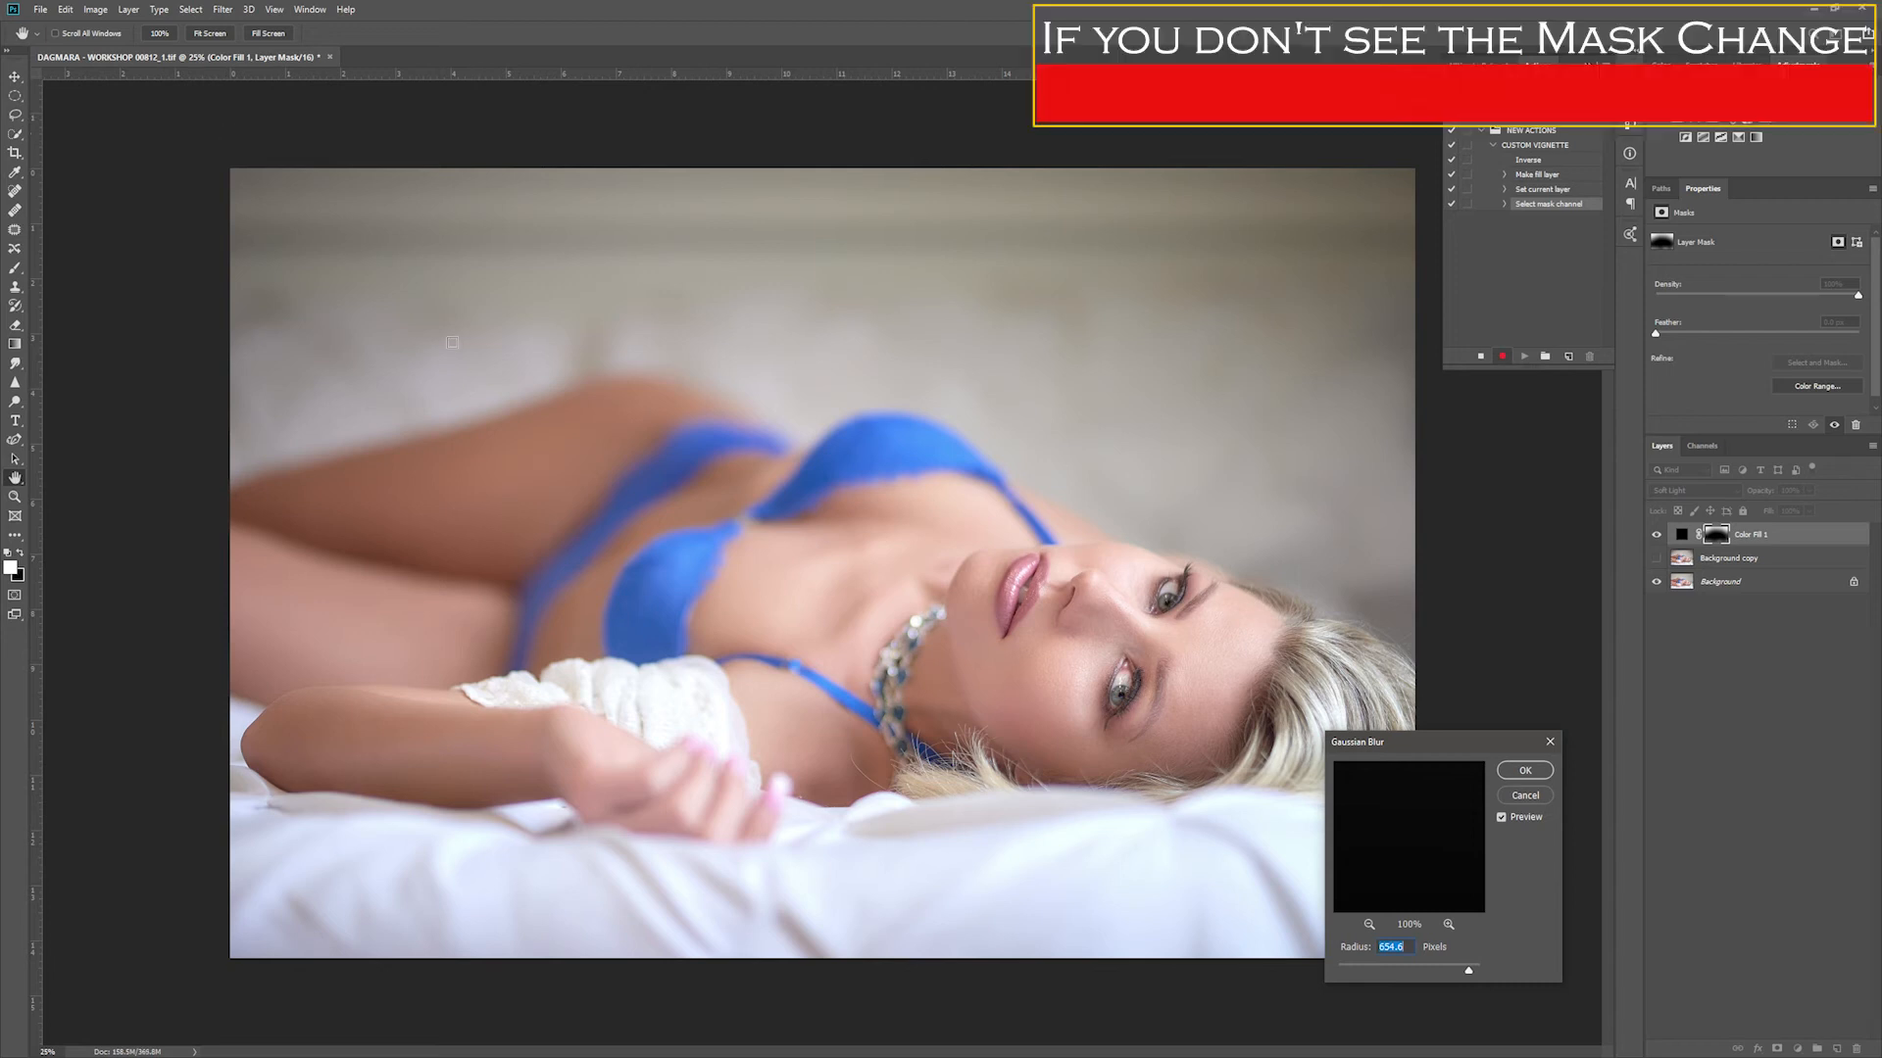
Step: Compare the mask with the blur preview off and on, and apply the Gaussian Blur
{"action": "left_click", "coordinate": [1500, 818]}
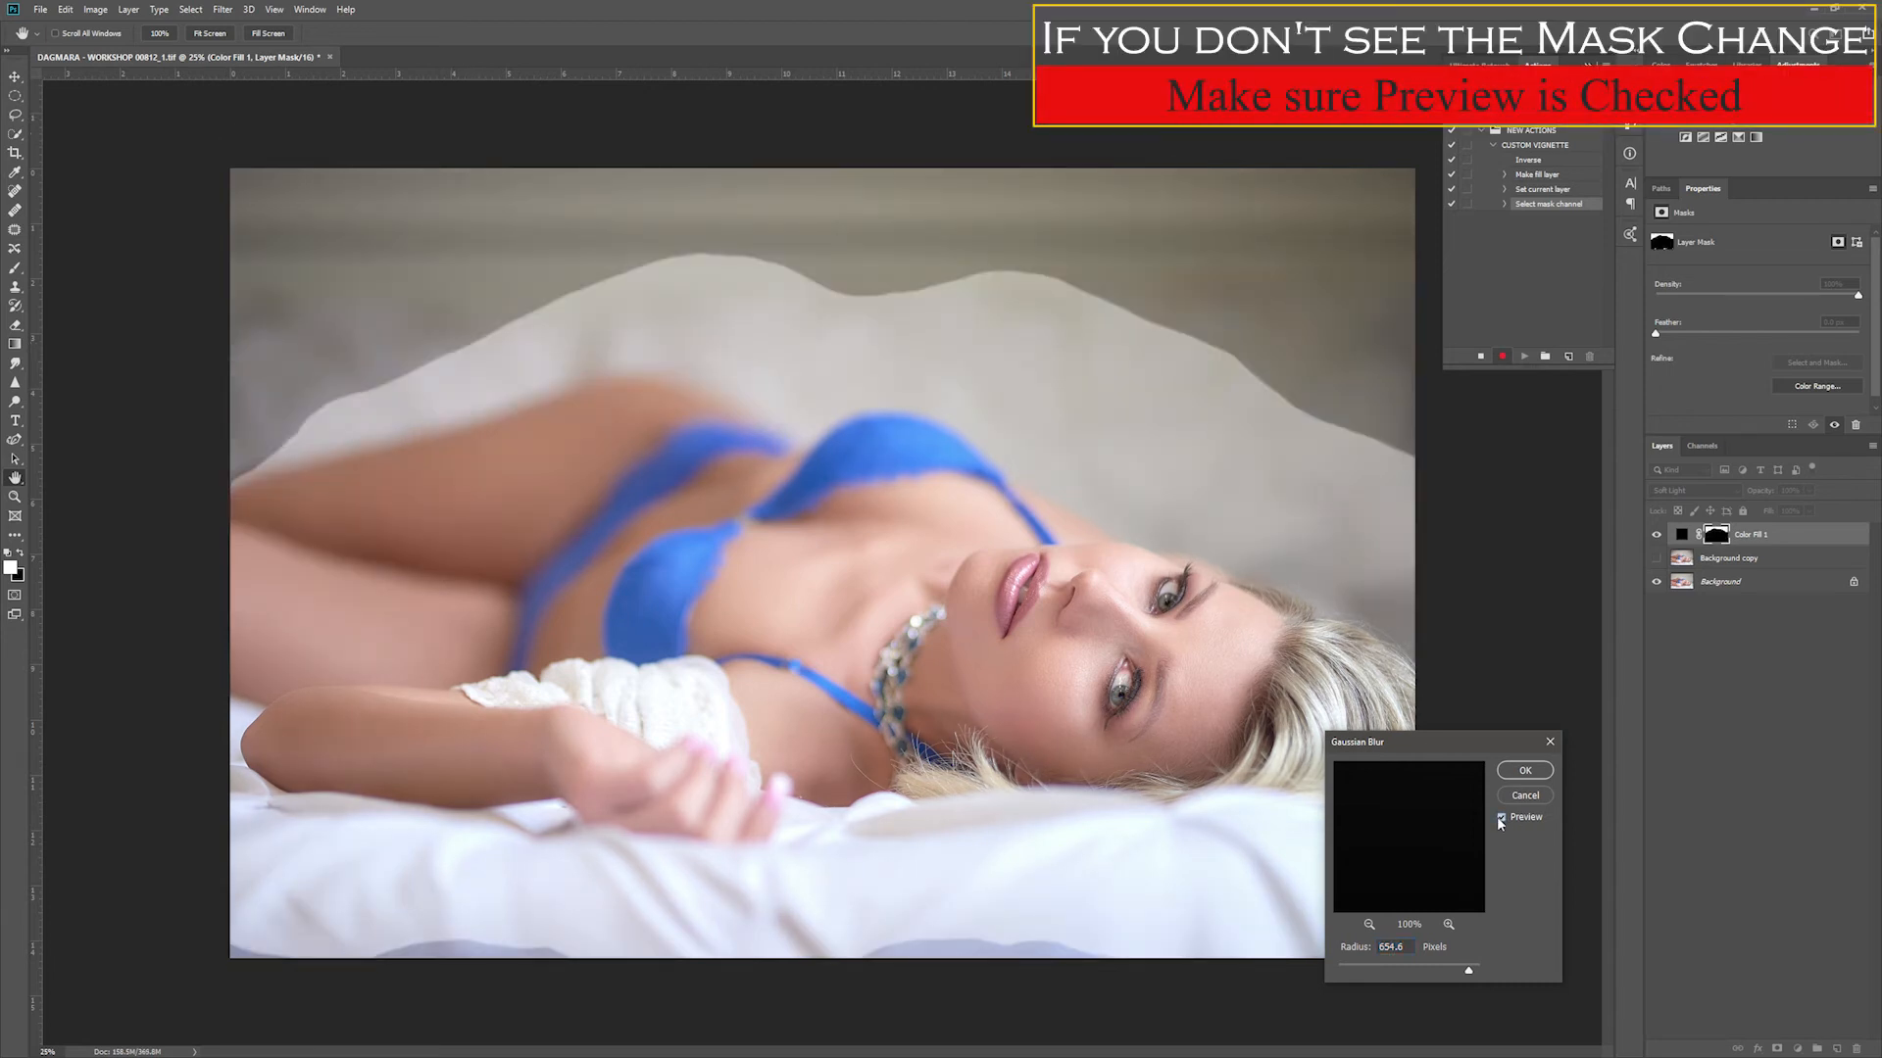
{"action": "left_click", "coordinate": [1500, 818]}
{"action": "left_click", "coordinate": [1501, 818]}
{"action": "left_click", "coordinate": [1501, 818]}
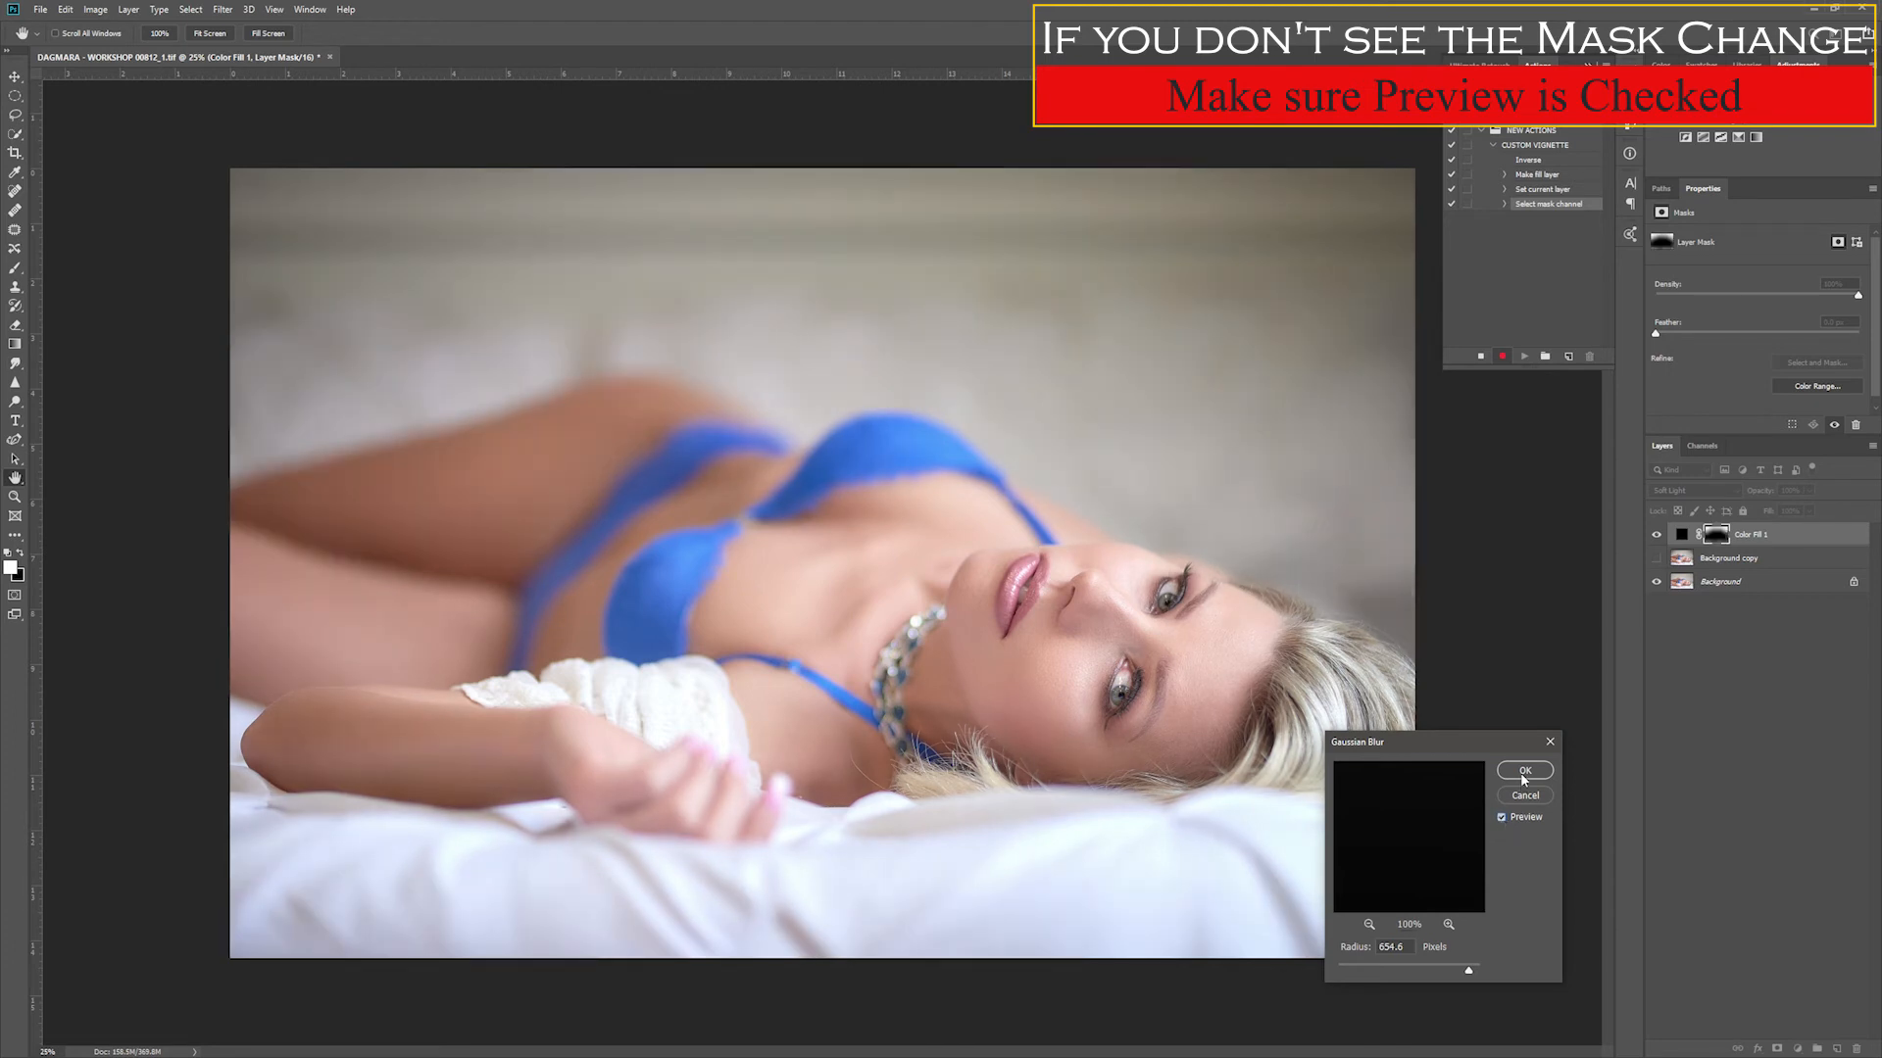
{"action": "left_click", "coordinate": [1522, 776]}
Step: Stop recording the CUSTOM VIGNETTE action and turn on the dialog toggle for its Gaussian Blur step
{"action": "key", "text": "l"}
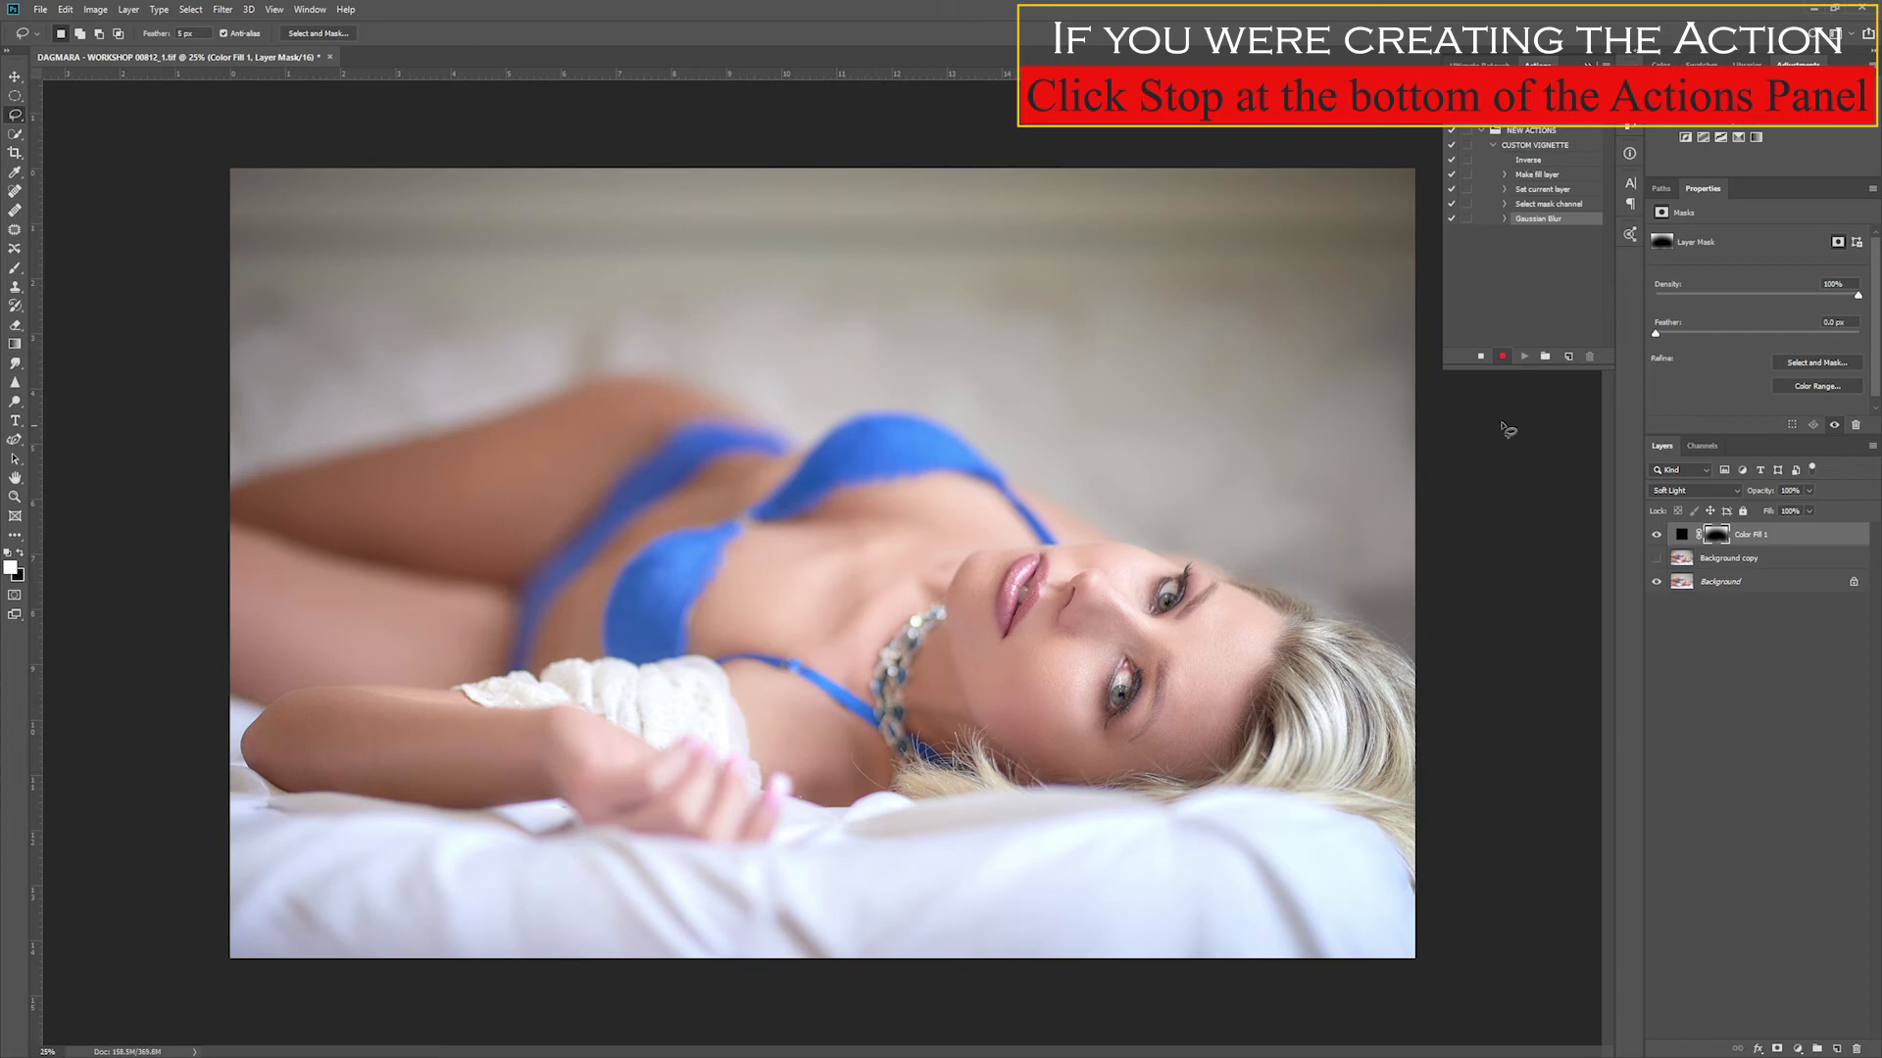
{"action": "left_click", "coordinate": [1481, 358]}
{"action": "left_click", "coordinate": [1466, 219]}
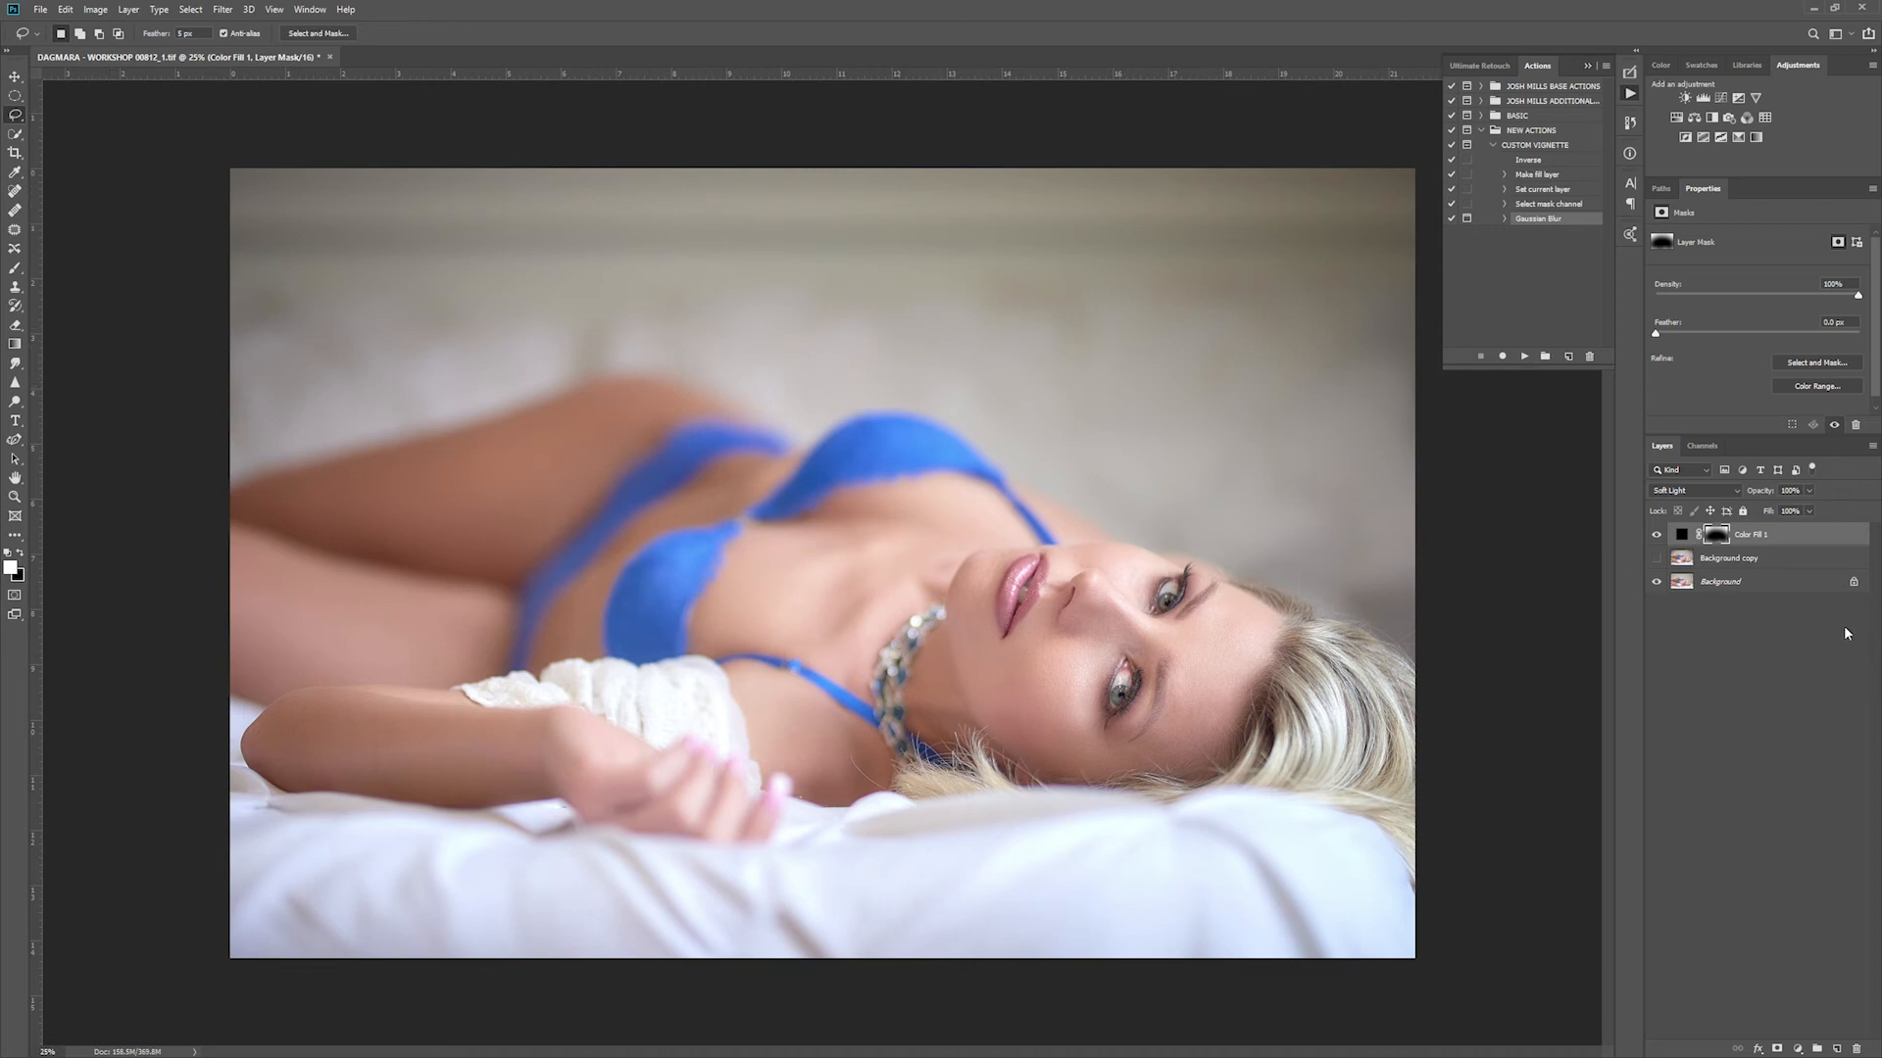
Step: Lower the Color Fill 1 layer's opacity to 49%
{"action": "left_click", "coordinate": [1826, 534]}
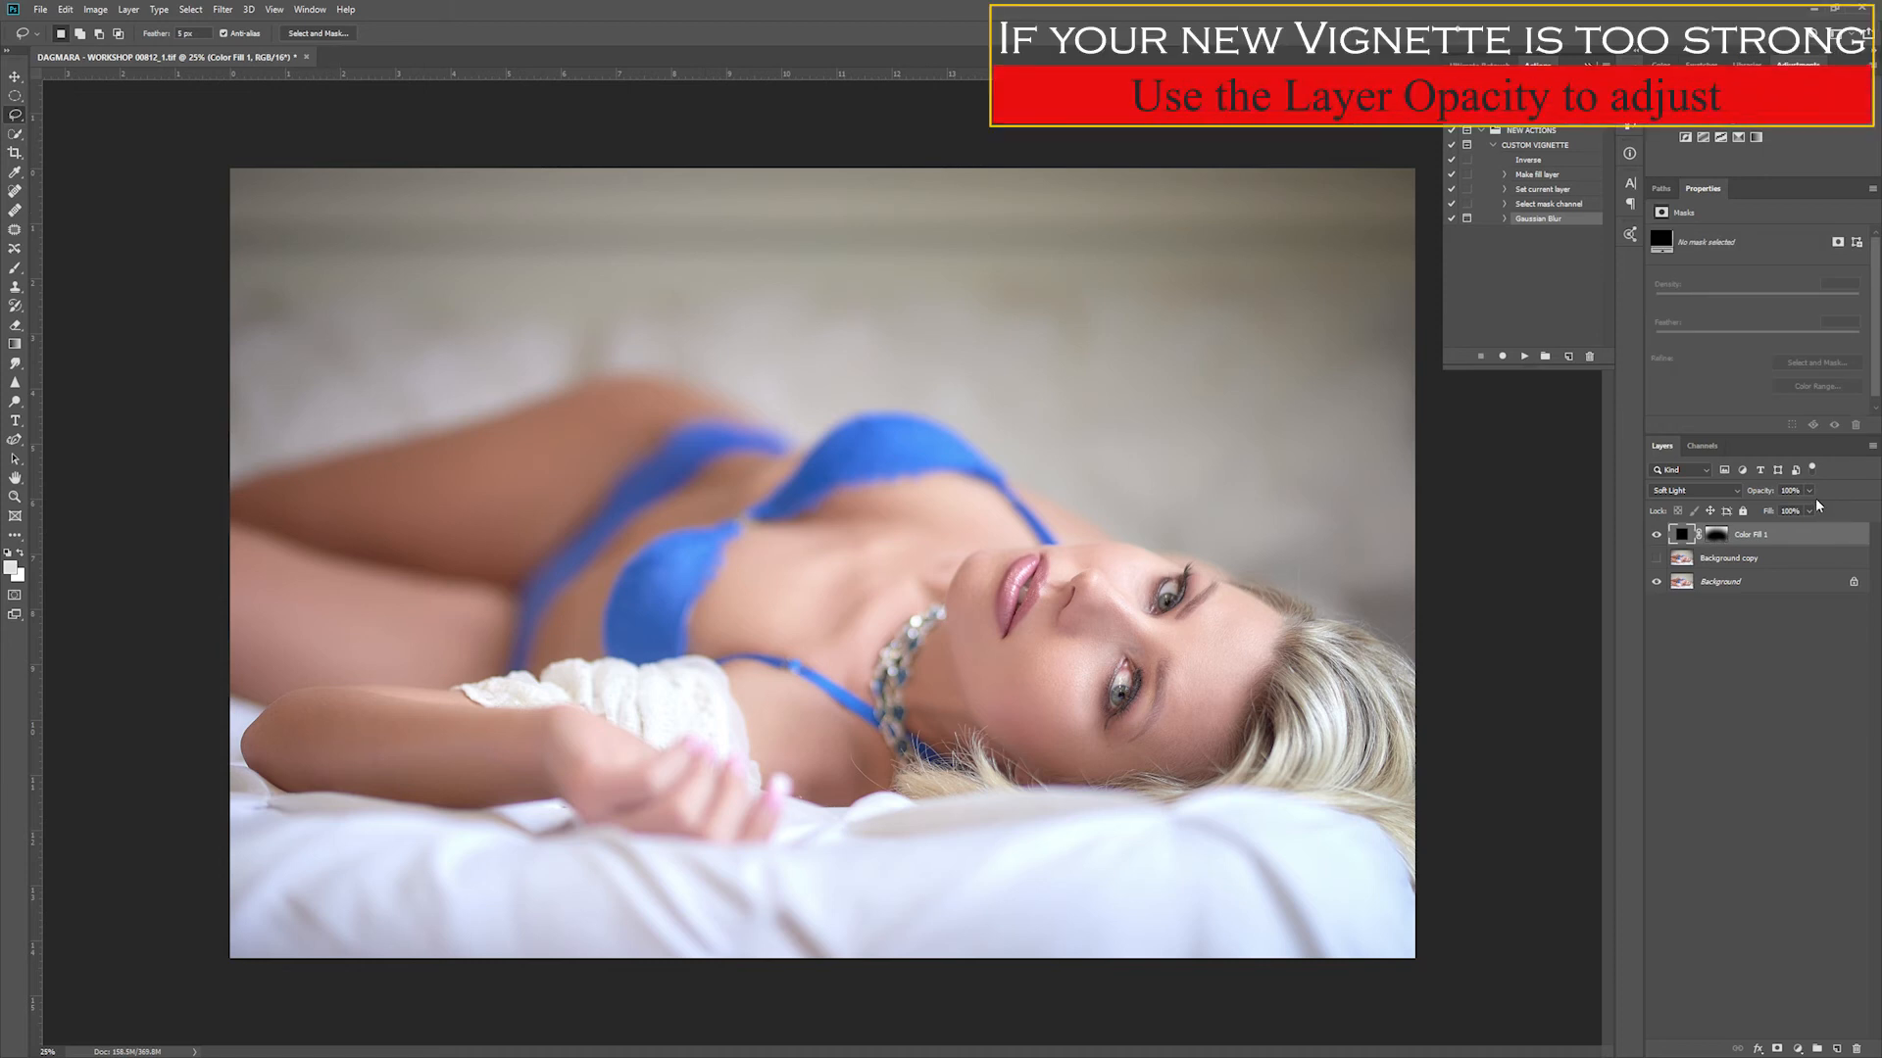
{"action": "left_click", "coordinate": [1810, 491]}
{"action": "mouse_move", "coordinate": [1812, 508]}
{"action": "left_mouse_down"}
{"action": "mouse_move", "coordinate": [1746, 510]}
{"action": "mouse_move", "coordinate": [1776, 511]}
{"action": "left_mouse_up"}
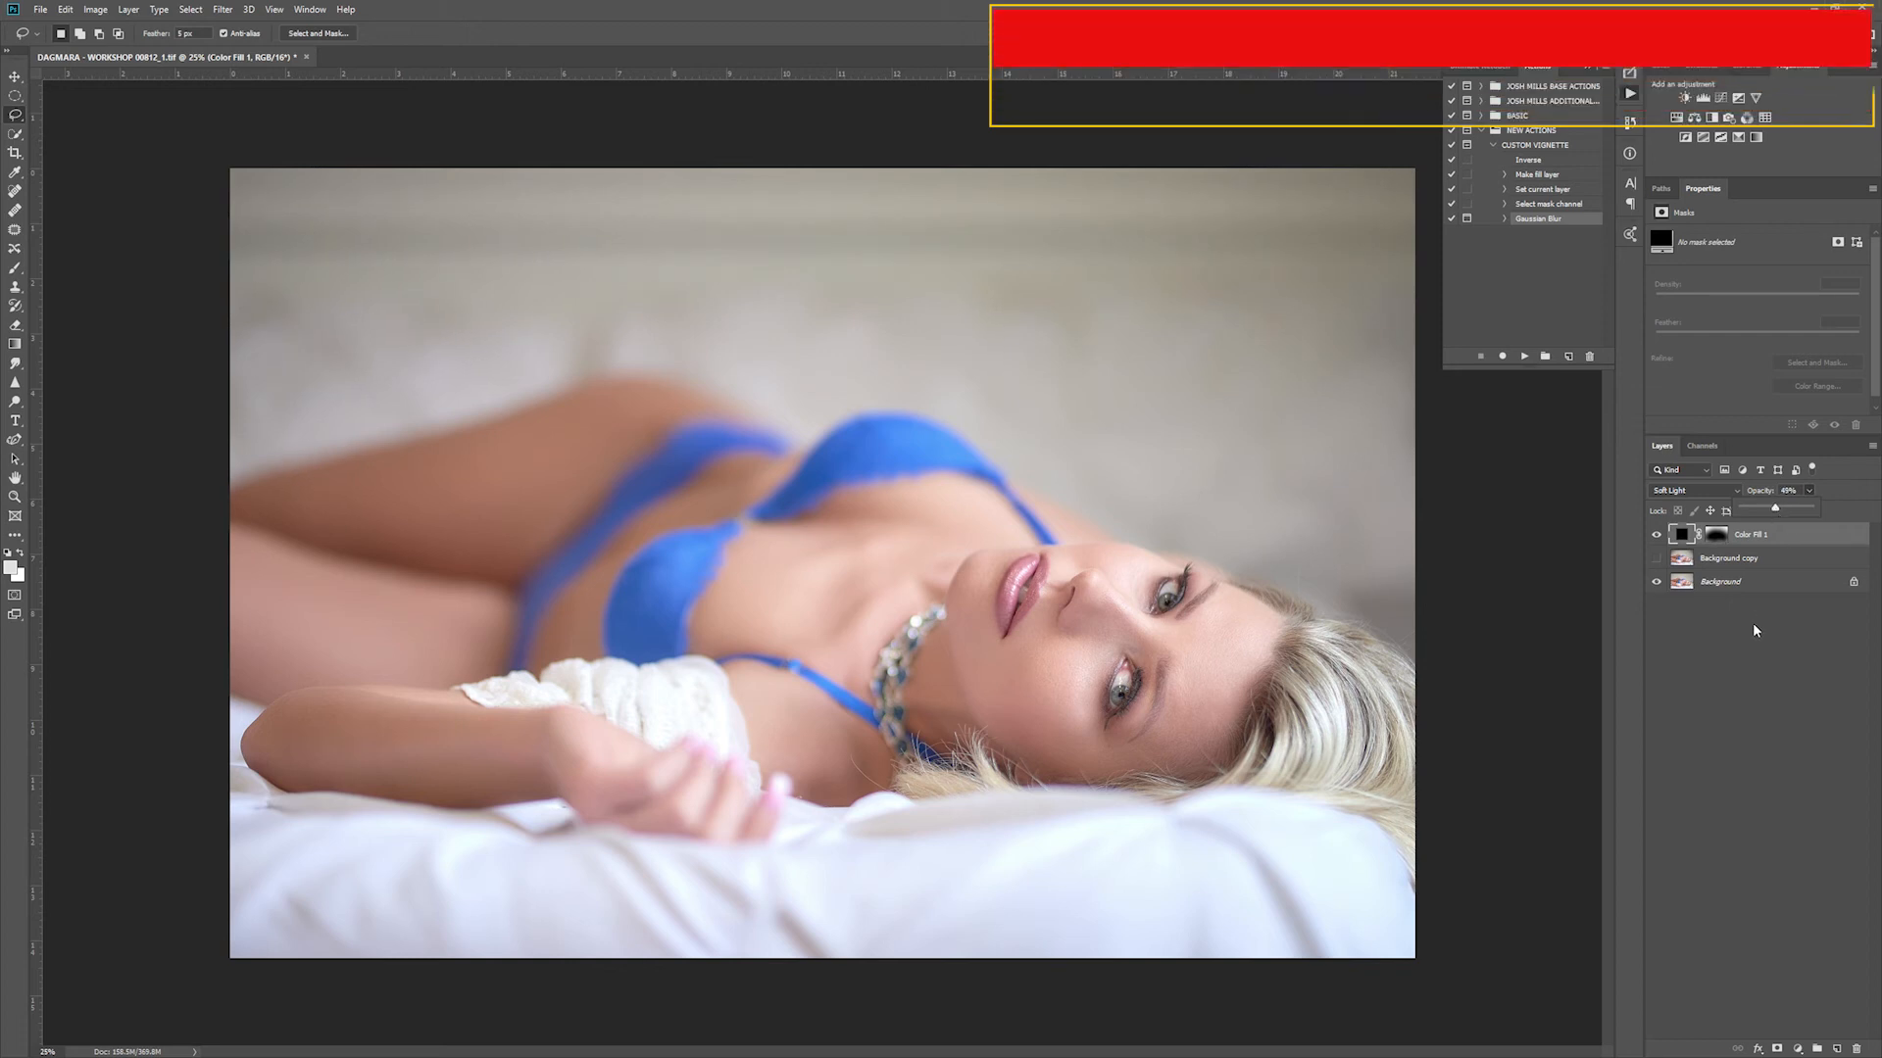
Step: Compare the image with Color Fill 1 hidden and shown, and return the layer's opacity to 100%
{"action": "left_click", "coordinate": [1656, 536]}
{"action": "left_click", "coordinate": [1656, 536]}
{"action": "left_click", "coordinate": [1656, 537]}
{"action": "left_click", "coordinate": [1656, 537]}
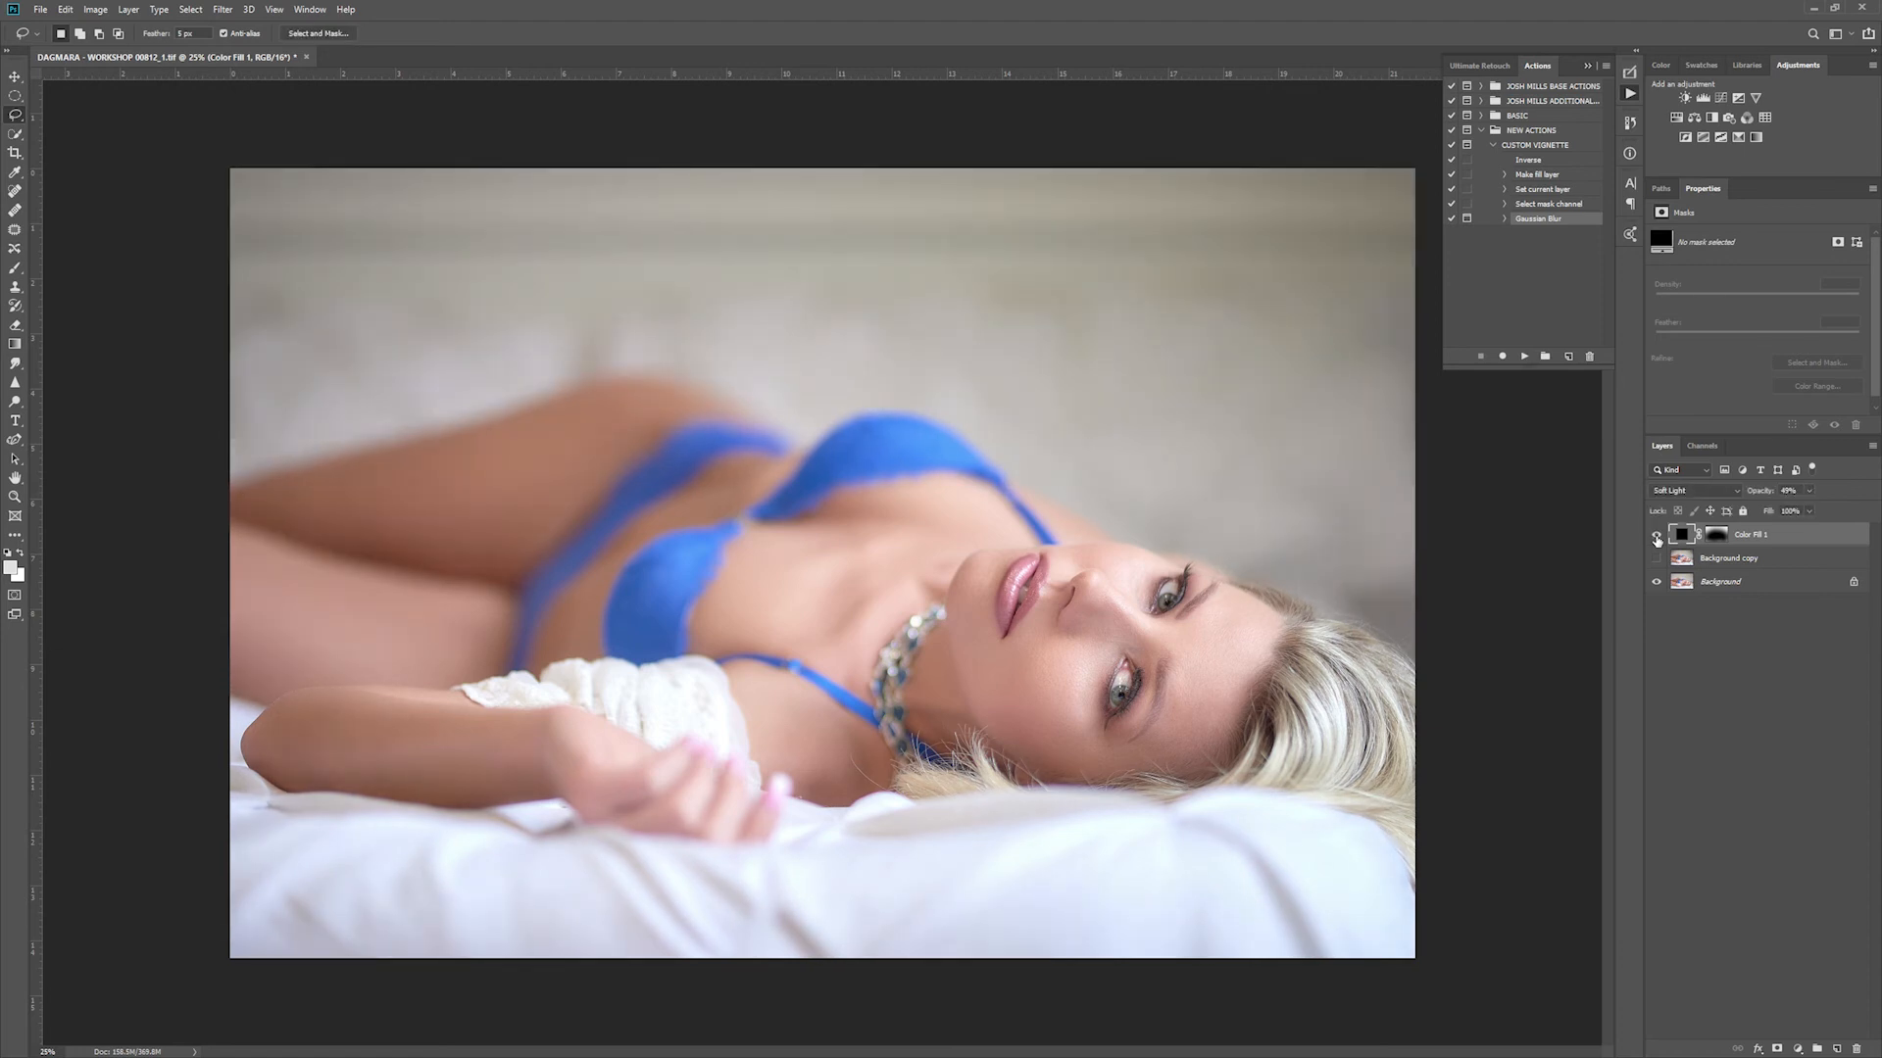
{"action": "left_click", "coordinate": [1656, 537]}
{"action": "left_click", "coordinate": [1656, 537]}
{"action": "left_click_drag", "start_coordinate": [1809, 507], "coordinate": [1843, 507]}
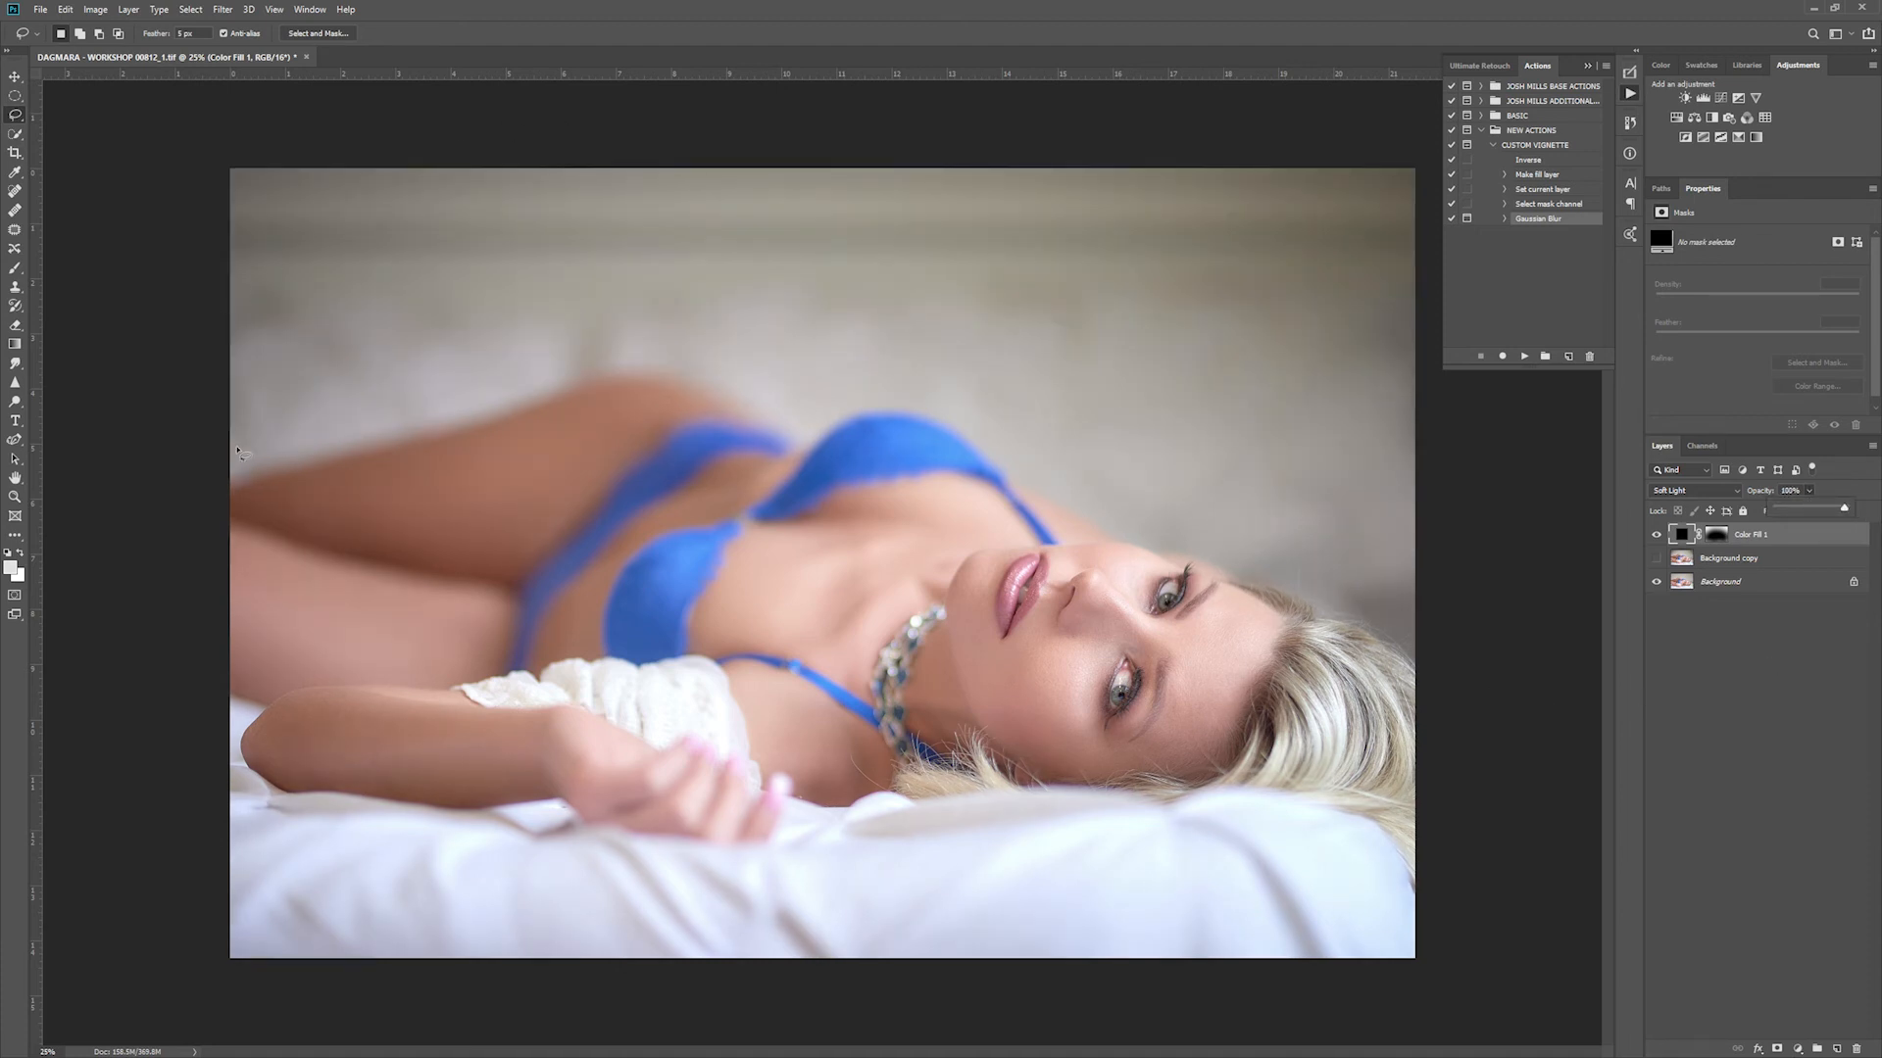
Step: Toggle the Color Fill 1 layer's visibility repeatedly to examine the full-strength custom vignette against the original image
{"action": "left_click", "coordinate": [1656, 535]}
{"action": "left_click", "coordinate": [1656, 535]}
{"action": "left_click", "coordinate": [1656, 534]}
{"action": "left_click", "coordinate": [1656, 534]}
{"action": "left_click", "coordinate": [1656, 534]}
{"action": "left_click", "coordinate": [1656, 534]}
{"action": "left_click", "coordinate": [1657, 534]}
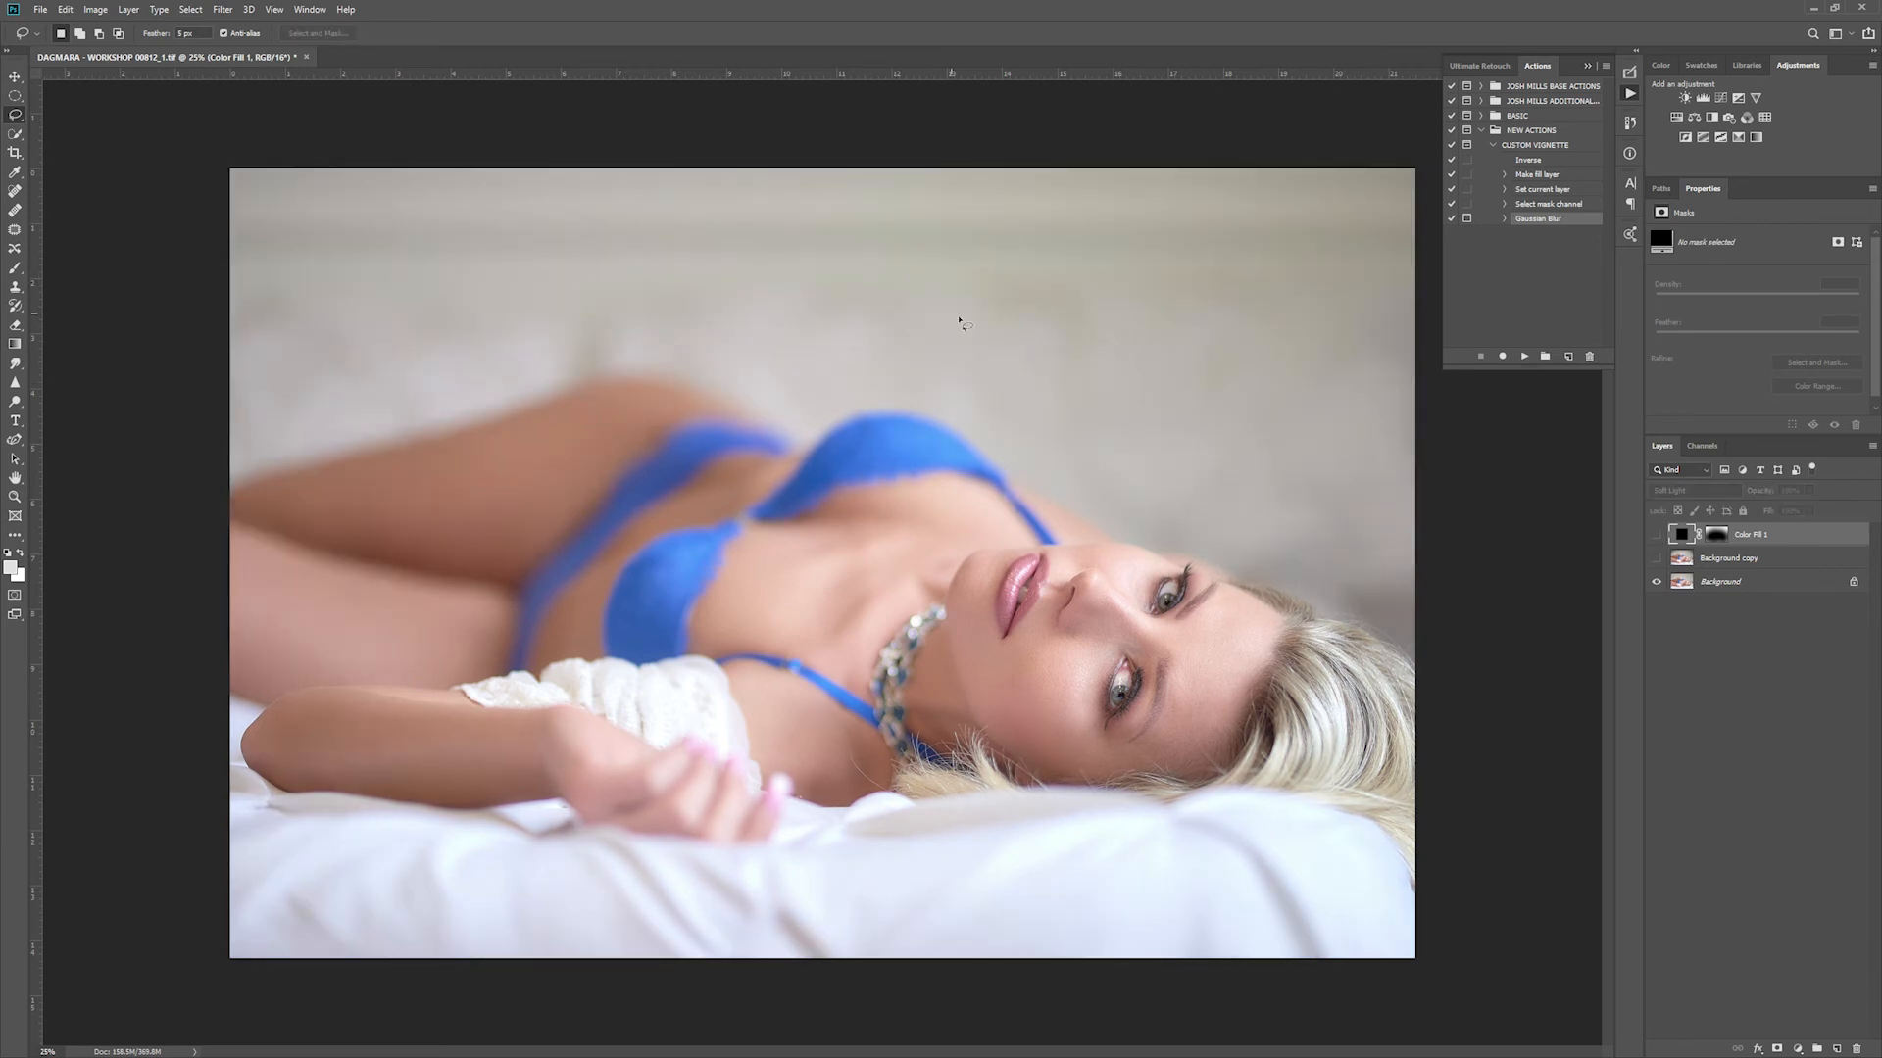
{"action": "left_click", "coordinate": [1656, 534]}
{"action": "left_click", "coordinate": [1656, 534]}
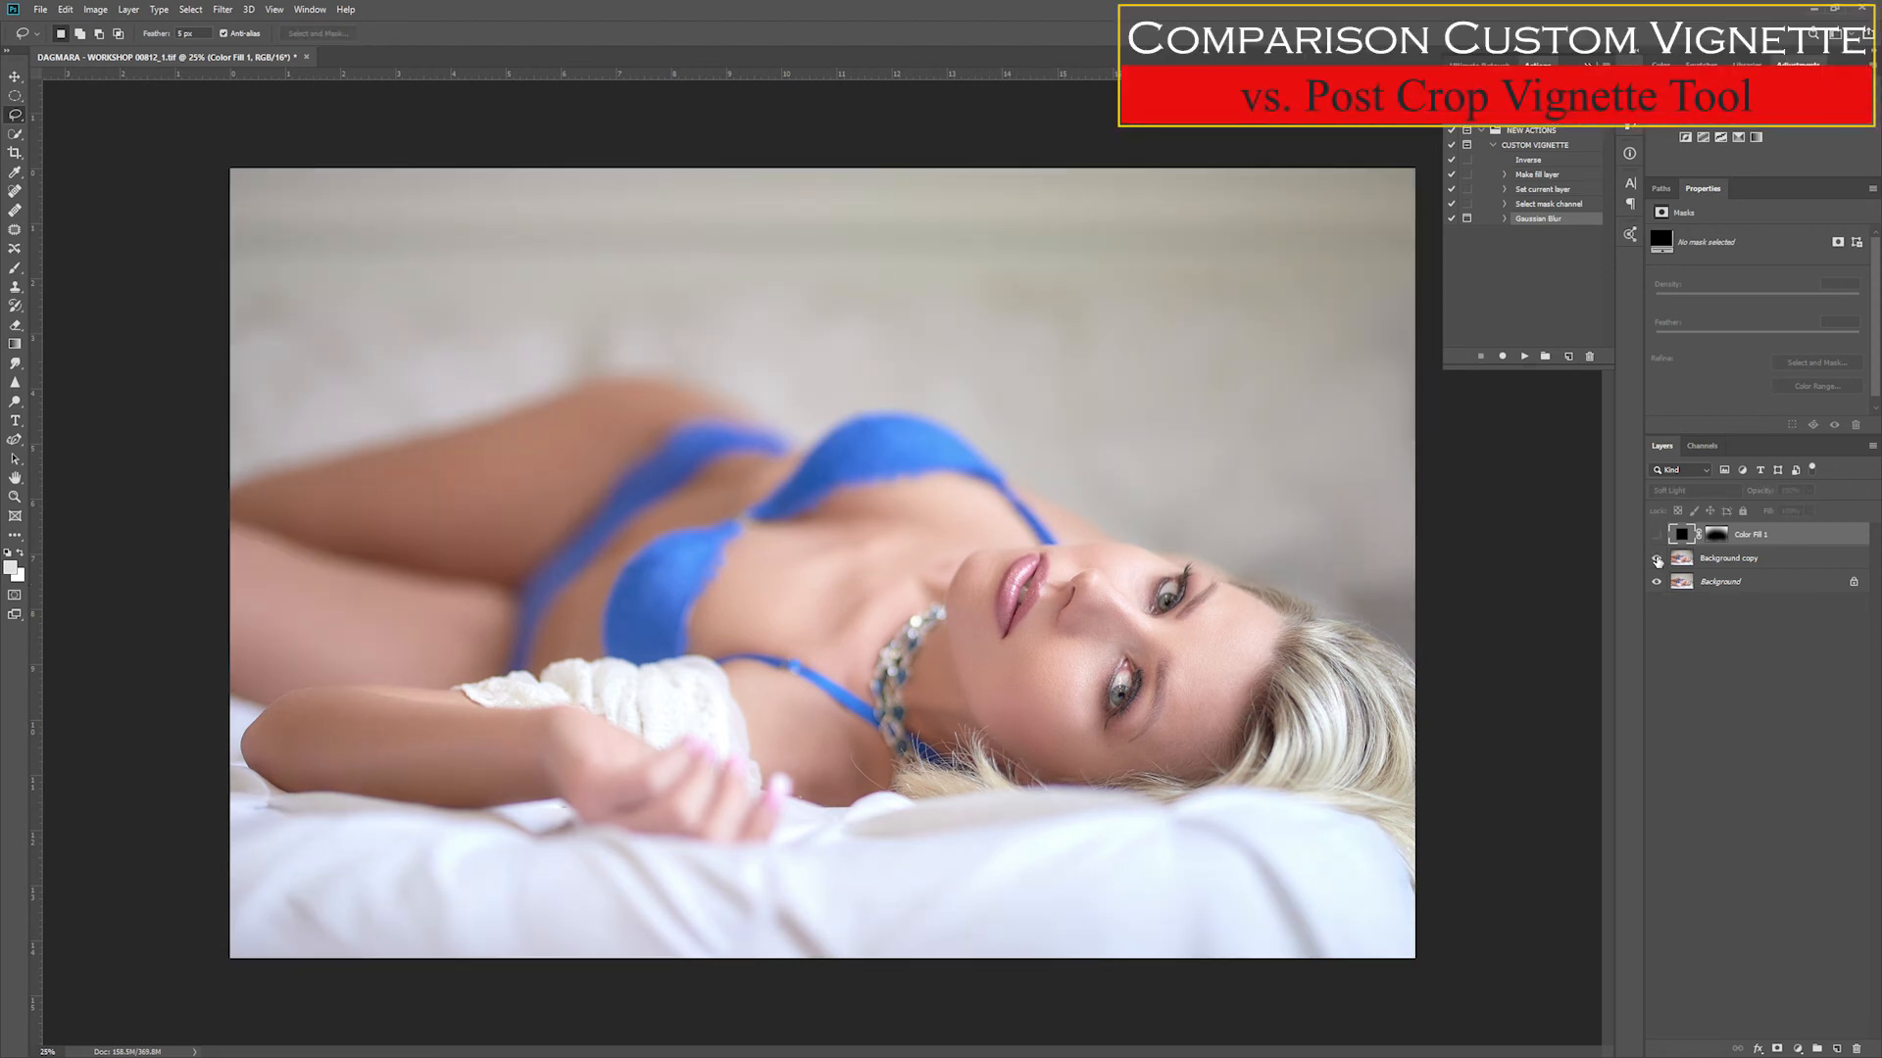
Step: Alternate the visibility of the Background copy and Color Fill 1 layers to compare the Camera Raw vignette with the custom one
{"action": "left_click", "coordinate": [1656, 558]}
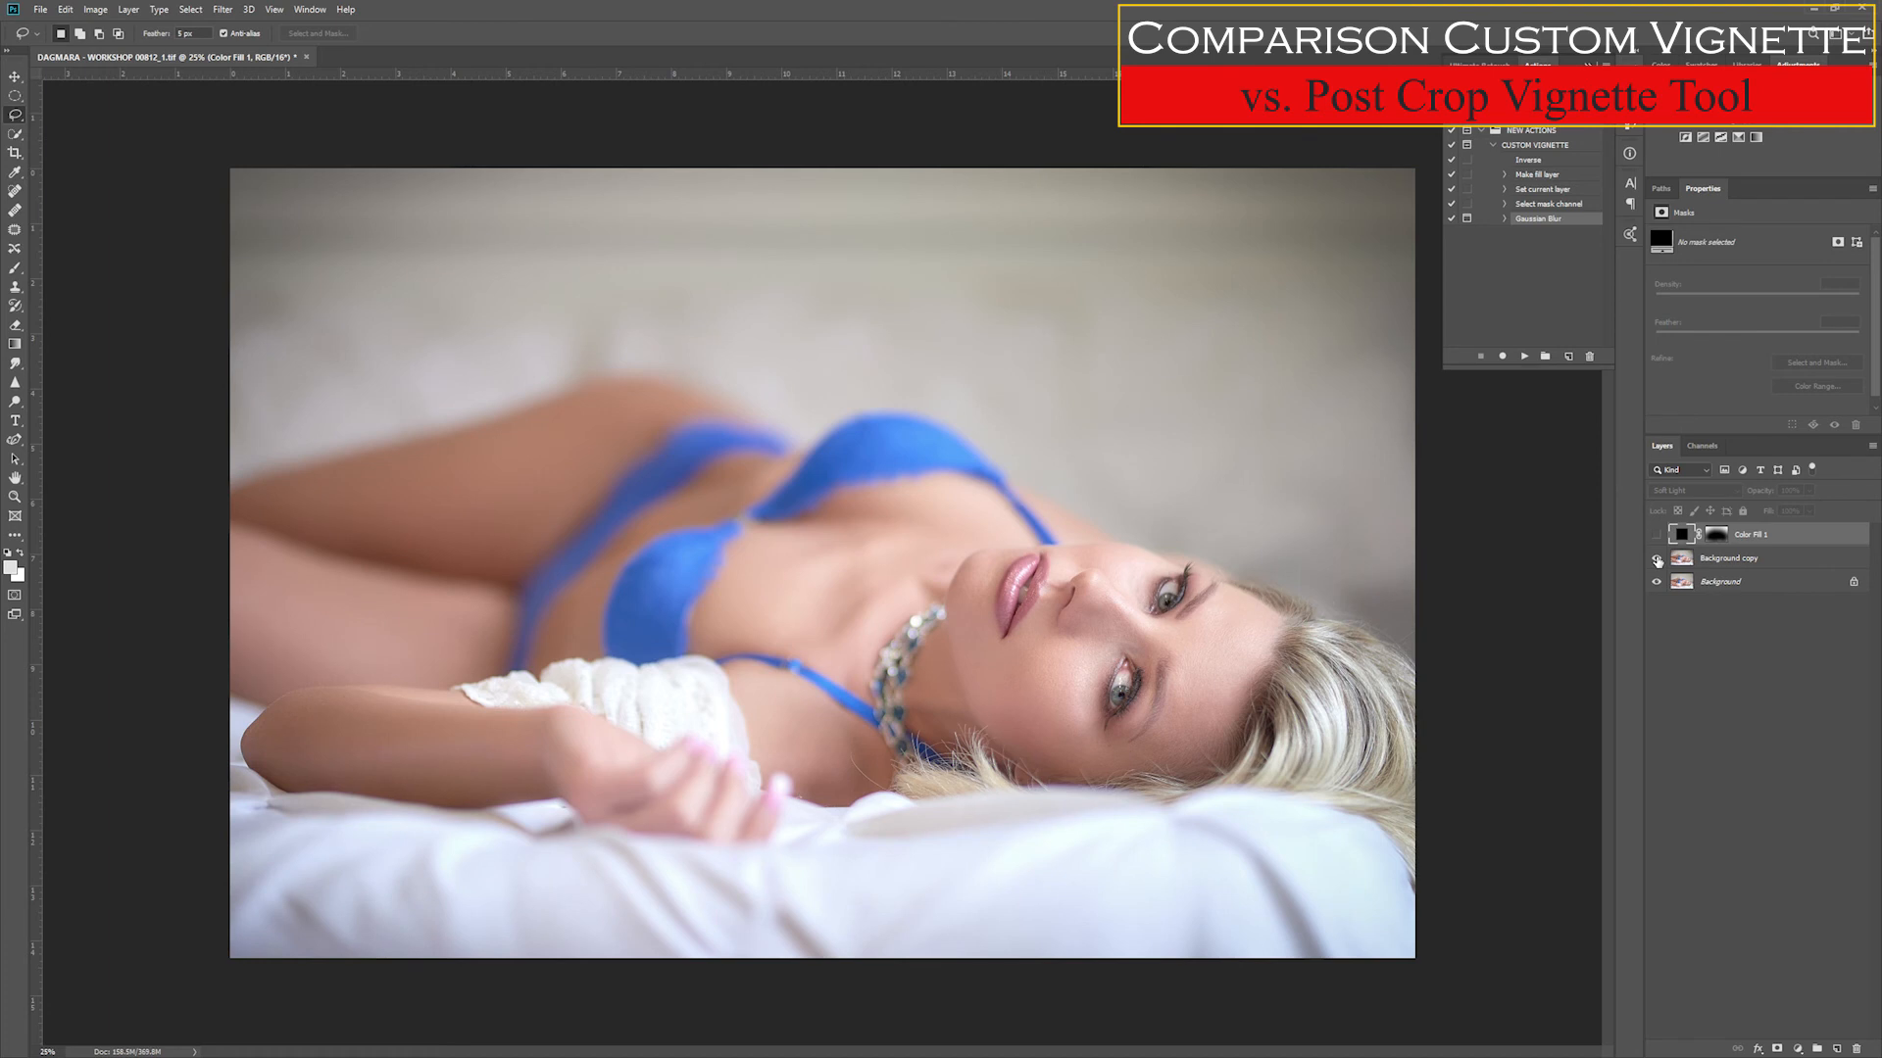
{"action": "left_click", "coordinate": [1658, 559]}
{"action": "left_click", "coordinate": [1657, 559]}
{"action": "left_click", "coordinate": [1656, 534]}
{"action": "left_click", "coordinate": [1657, 534]}
{"action": "left_click", "coordinate": [1656, 558]}
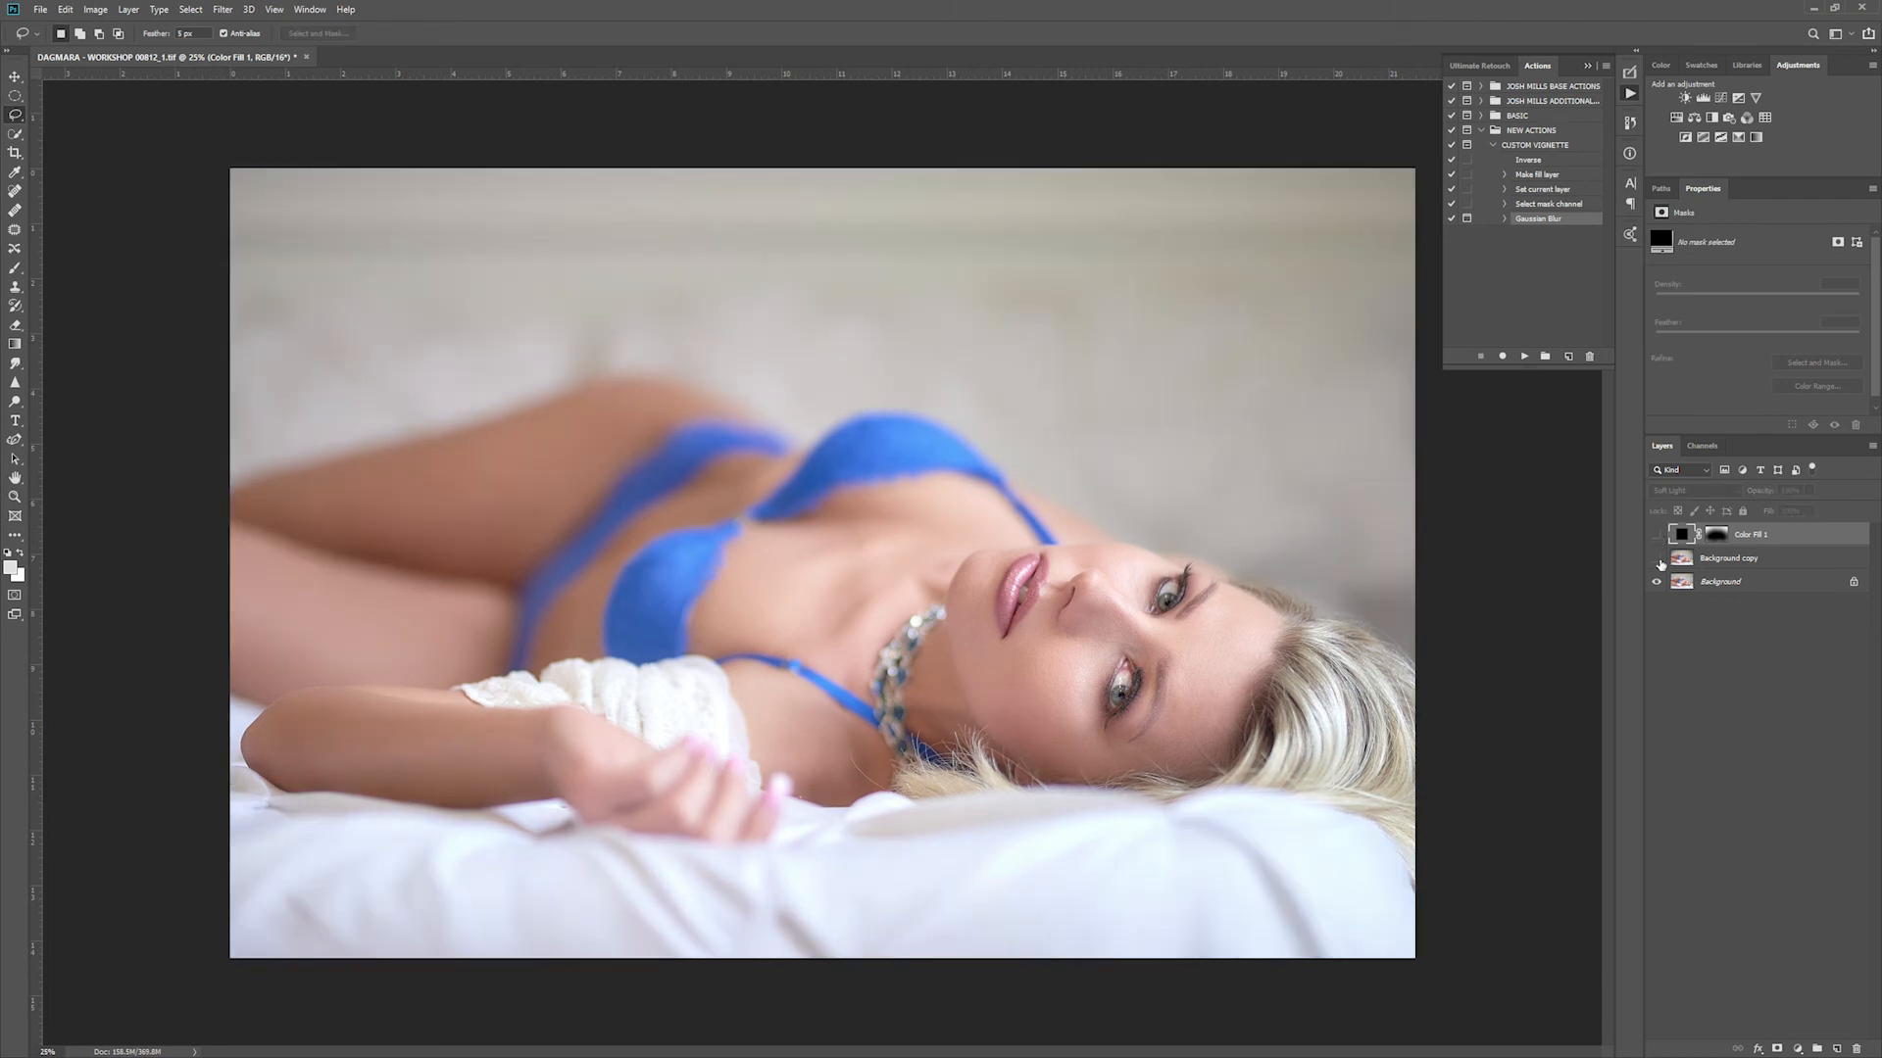
{"action": "left_click", "coordinate": [1656, 558]}
{"action": "left_click", "coordinate": [1657, 558]}
{"action": "left_click", "coordinate": [1656, 534]}
{"action": "left_click", "coordinate": [1656, 534]}
{"action": "left_click", "coordinate": [1654, 560]}
{"action": "left_click", "coordinate": [1654, 561]}
{"action": "left_click", "coordinate": [1656, 534]}
{"action": "left_click", "coordinate": [1656, 534]}
{"action": "left_click", "coordinate": [1656, 559]}
{"action": "left_click", "coordinate": [1655, 557]}
{"action": "left_click", "coordinate": [1656, 535]}
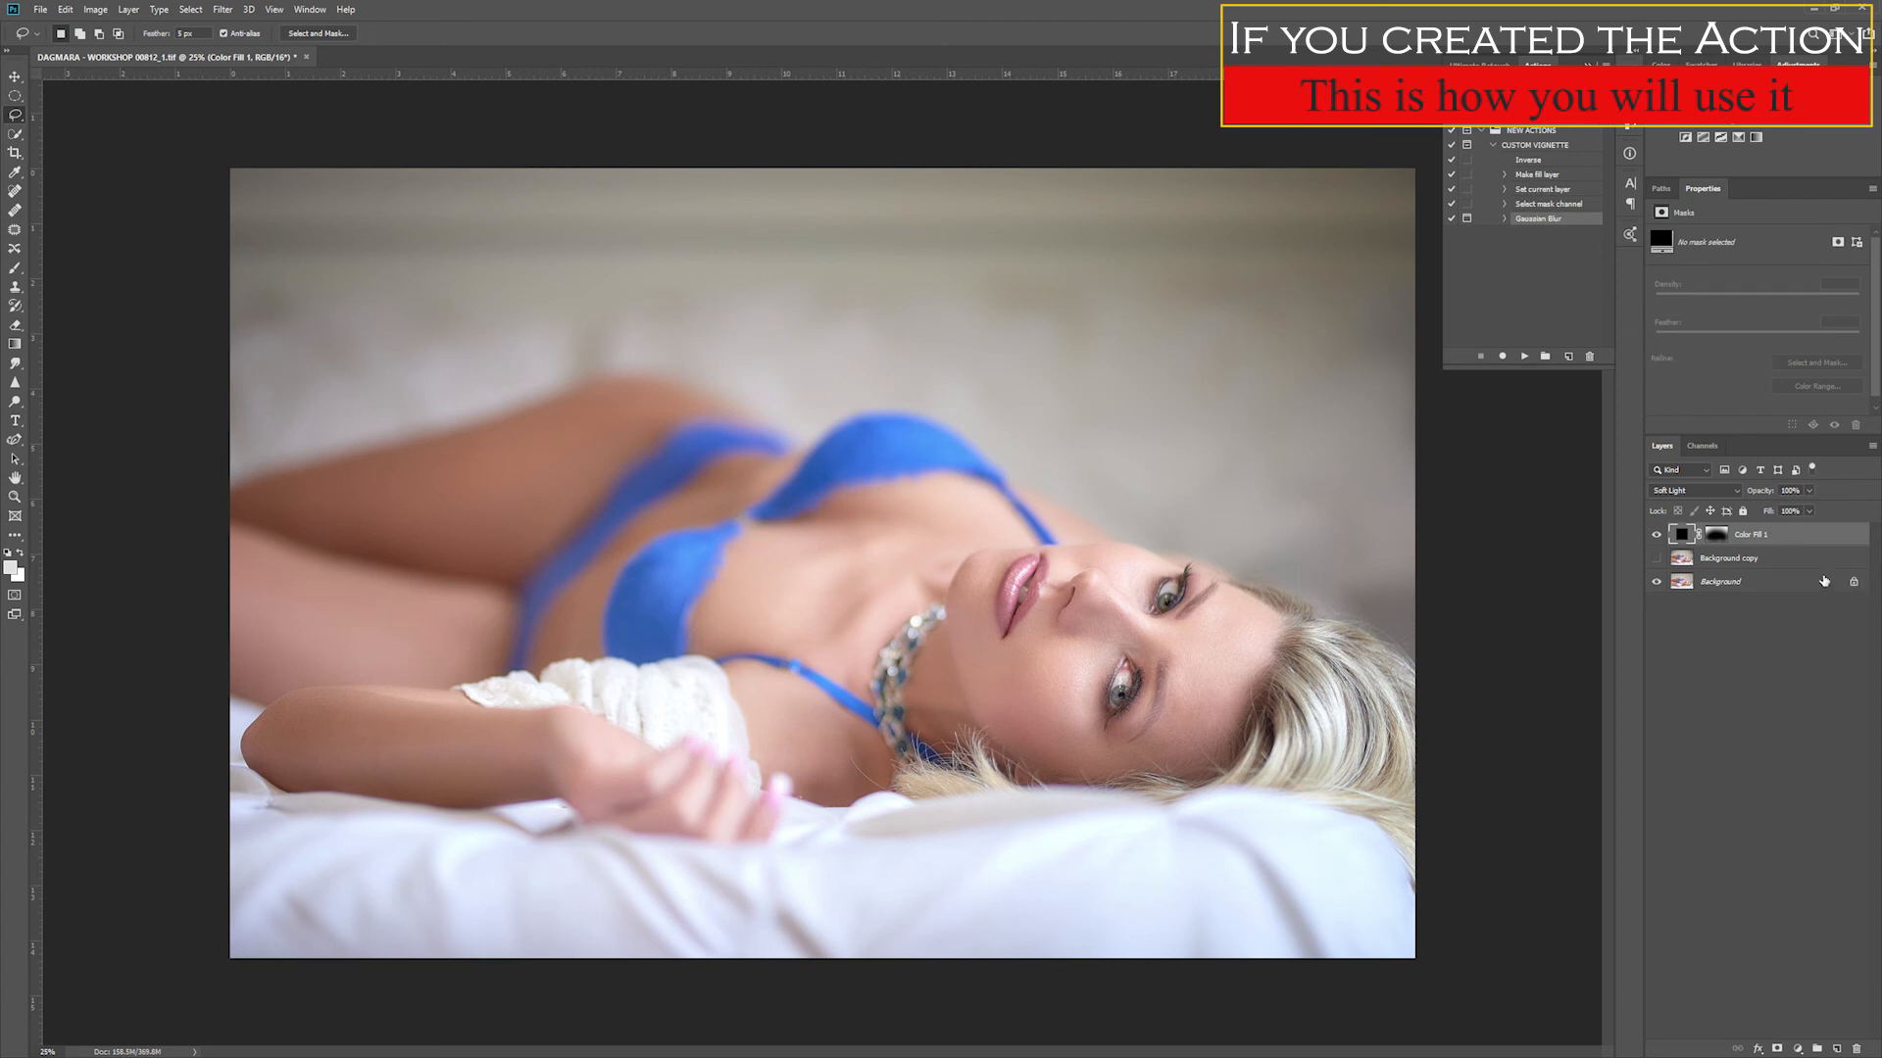
Step: Delete the Color Fill 1 and Background copy layers, keeping only the Background layer
{"action": "left_click_drag", "start_coordinate": [1796, 539], "coordinate": [1858, 1048]}
{"action": "left_click_drag", "start_coordinate": [1738, 540], "coordinate": [1858, 1047]}
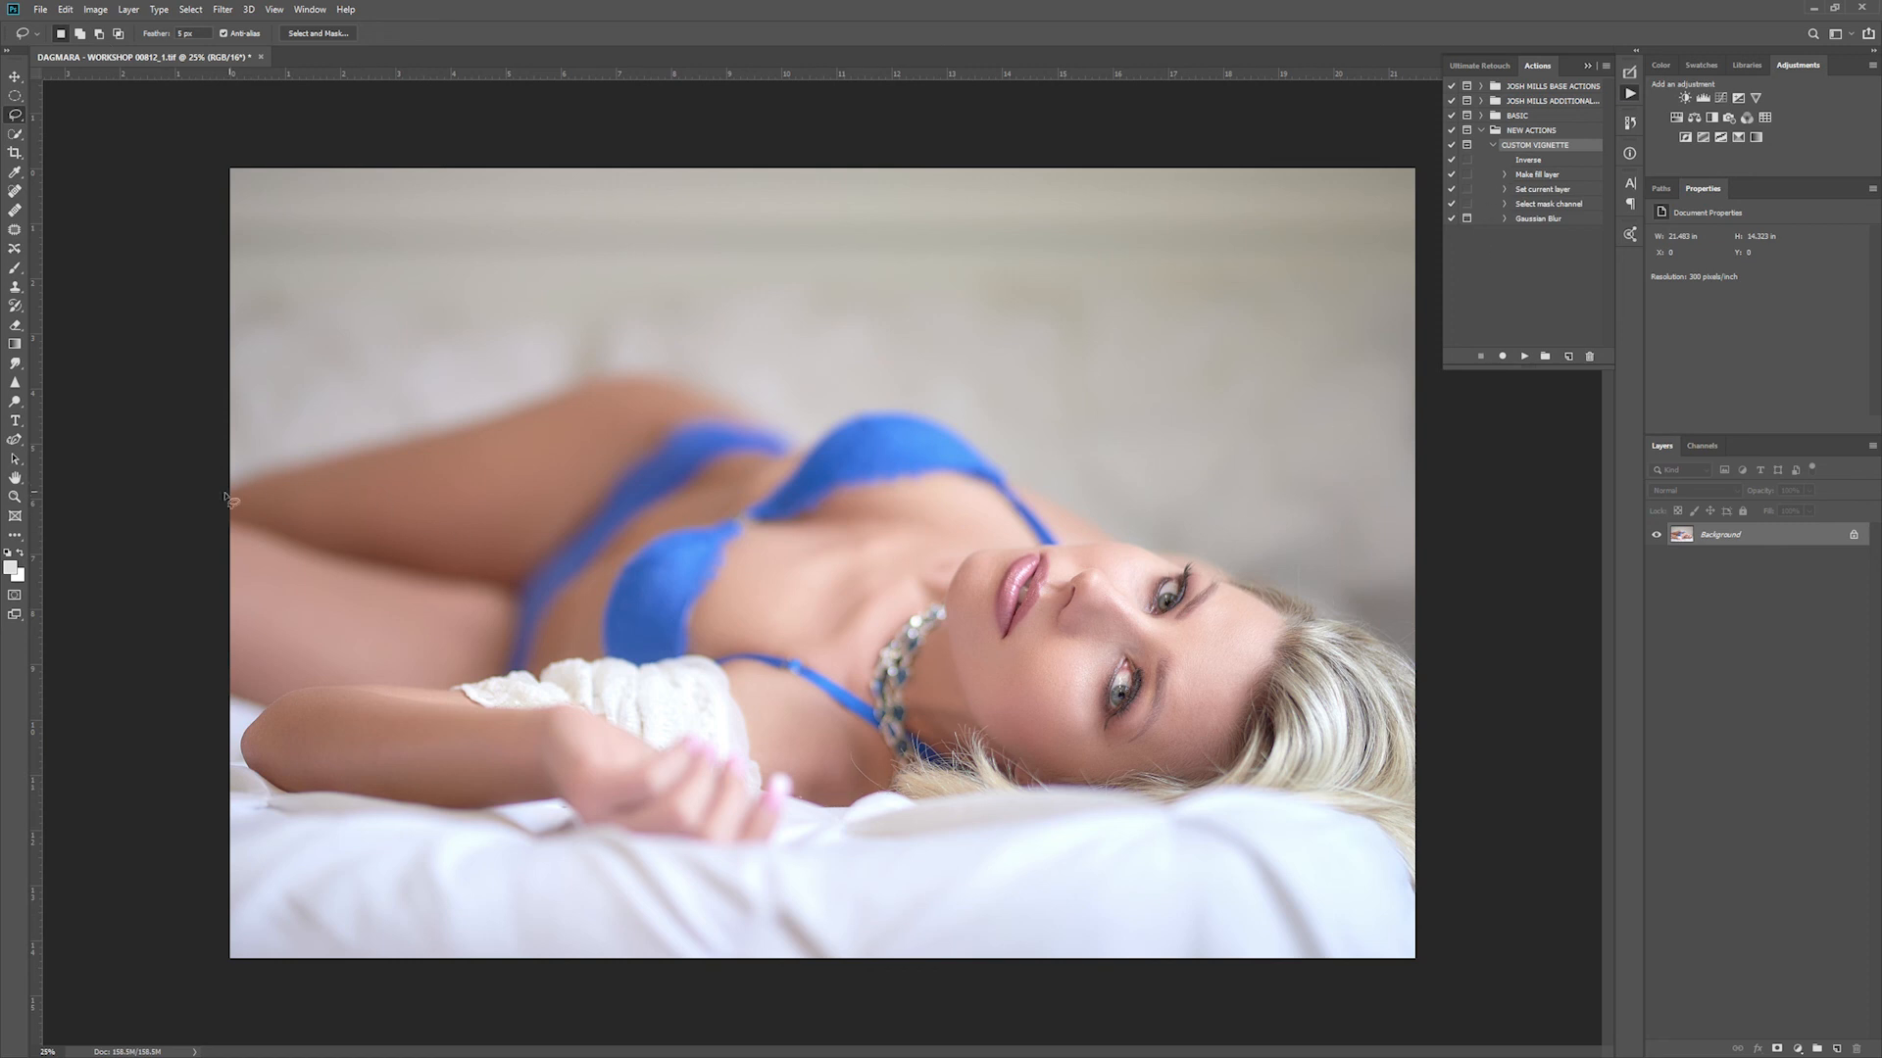
Step: Draw a freehand lasso selection loosely around the reclining model and play the CUSTOM VIGNETTE action
{"action": "left_click_drag", "start_coordinate": [217, 494], "coordinate": [251, 445]}
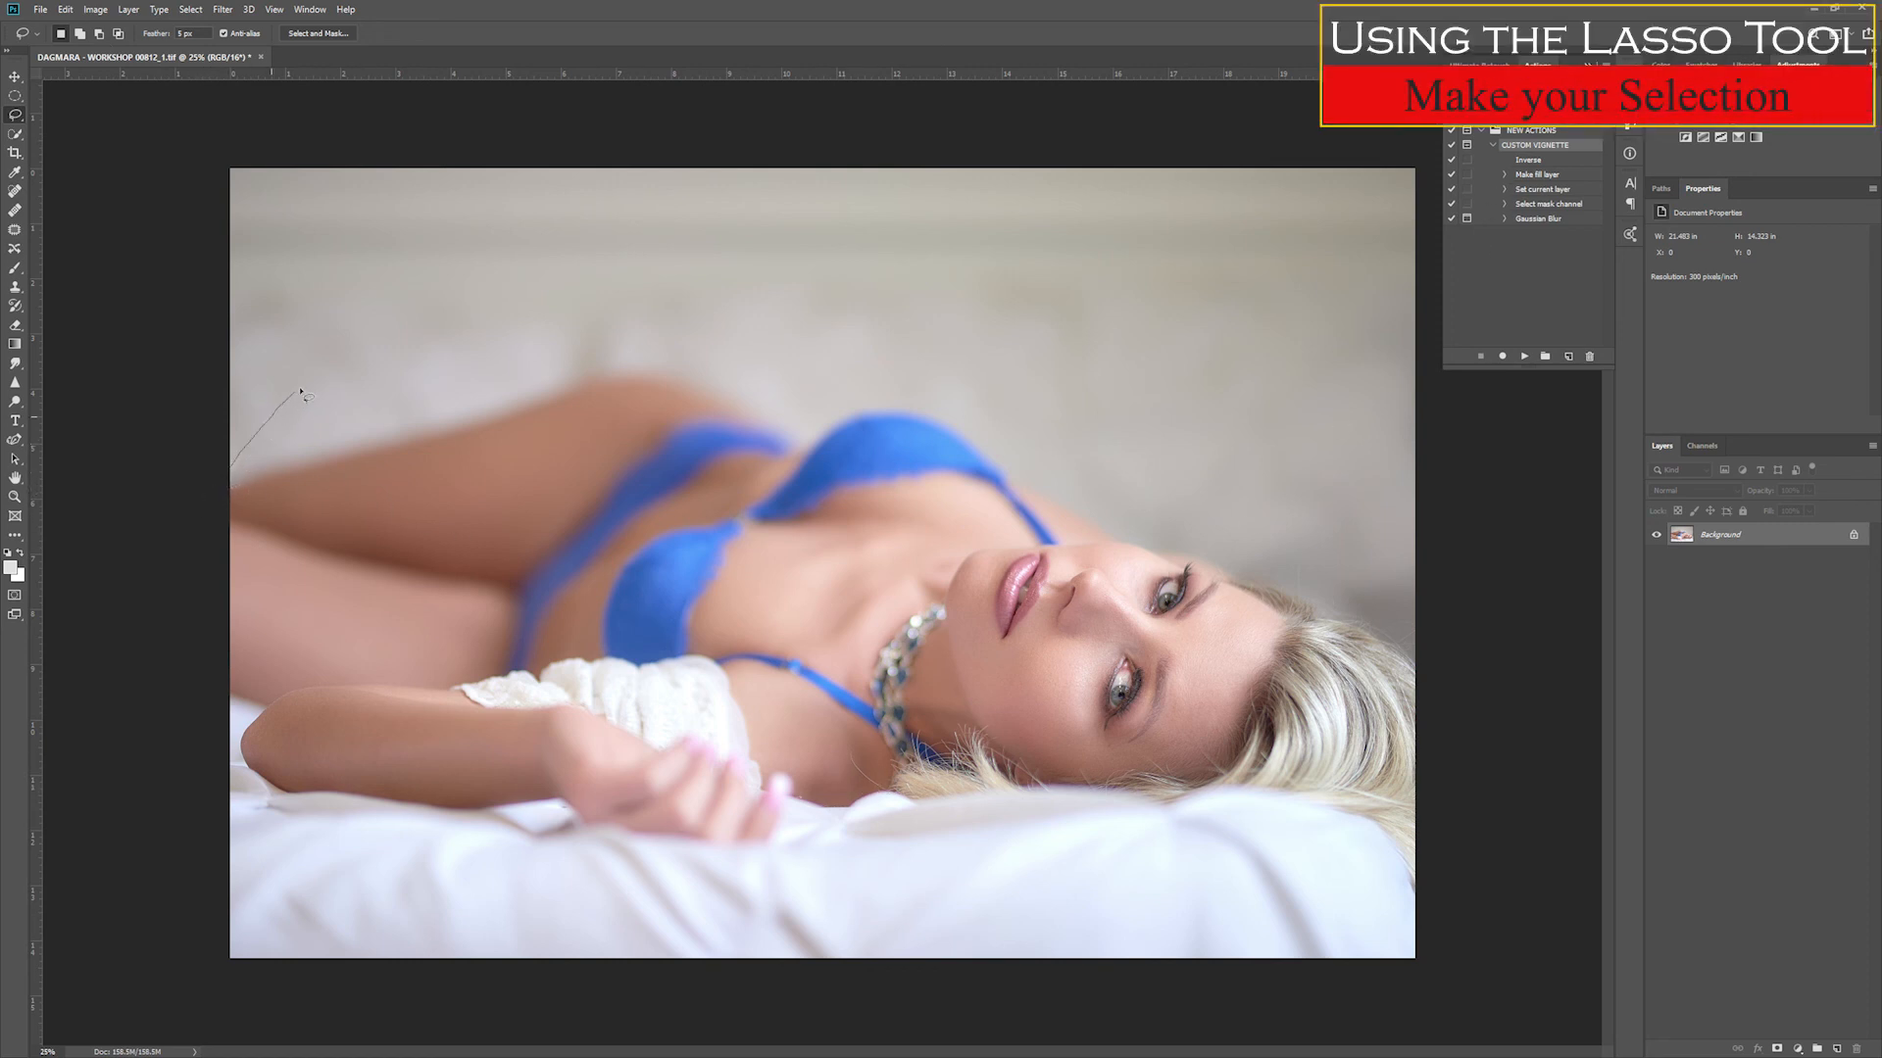
{"action": "mouse_move", "coordinate": [392, 345]}
{"action": "left_mouse_down"}
{"action": "mouse_move", "coordinate": [667, 261]}
{"action": "mouse_move", "coordinate": [767, 260]}
{"action": "mouse_move", "coordinate": [853, 312]}
{"action": "mouse_move", "coordinate": [1082, 315]}
{"action": "mouse_move", "coordinate": [1307, 391]}
{"action": "mouse_move", "coordinate": [1416, 448]}
{"action": "mouse_move", "coordinate": [1497, 538]}
{"action": "mouse_move", "coordinate": [1513, 650]}
{"action": "mouse_move", "coordinate": [1457, 900]}
{"action": "mouse_move", "coordinate": [1312, 1000]}
{"action": "mouse_move", "coordinate": [1014, 940]}
{"action": "mouse_move", "coordinate": [825, 986]}
{"action": "mouse_move", "coordinate": [496, 934]}
{"action": "mouse_move", "coordinate": [349, 961]}
{"action": "mouse_move", "coordinate": [275, 942]}
{"action": "mouse_move", "coordinate": [77, 751]}
{"action": "left_mouse_up"}
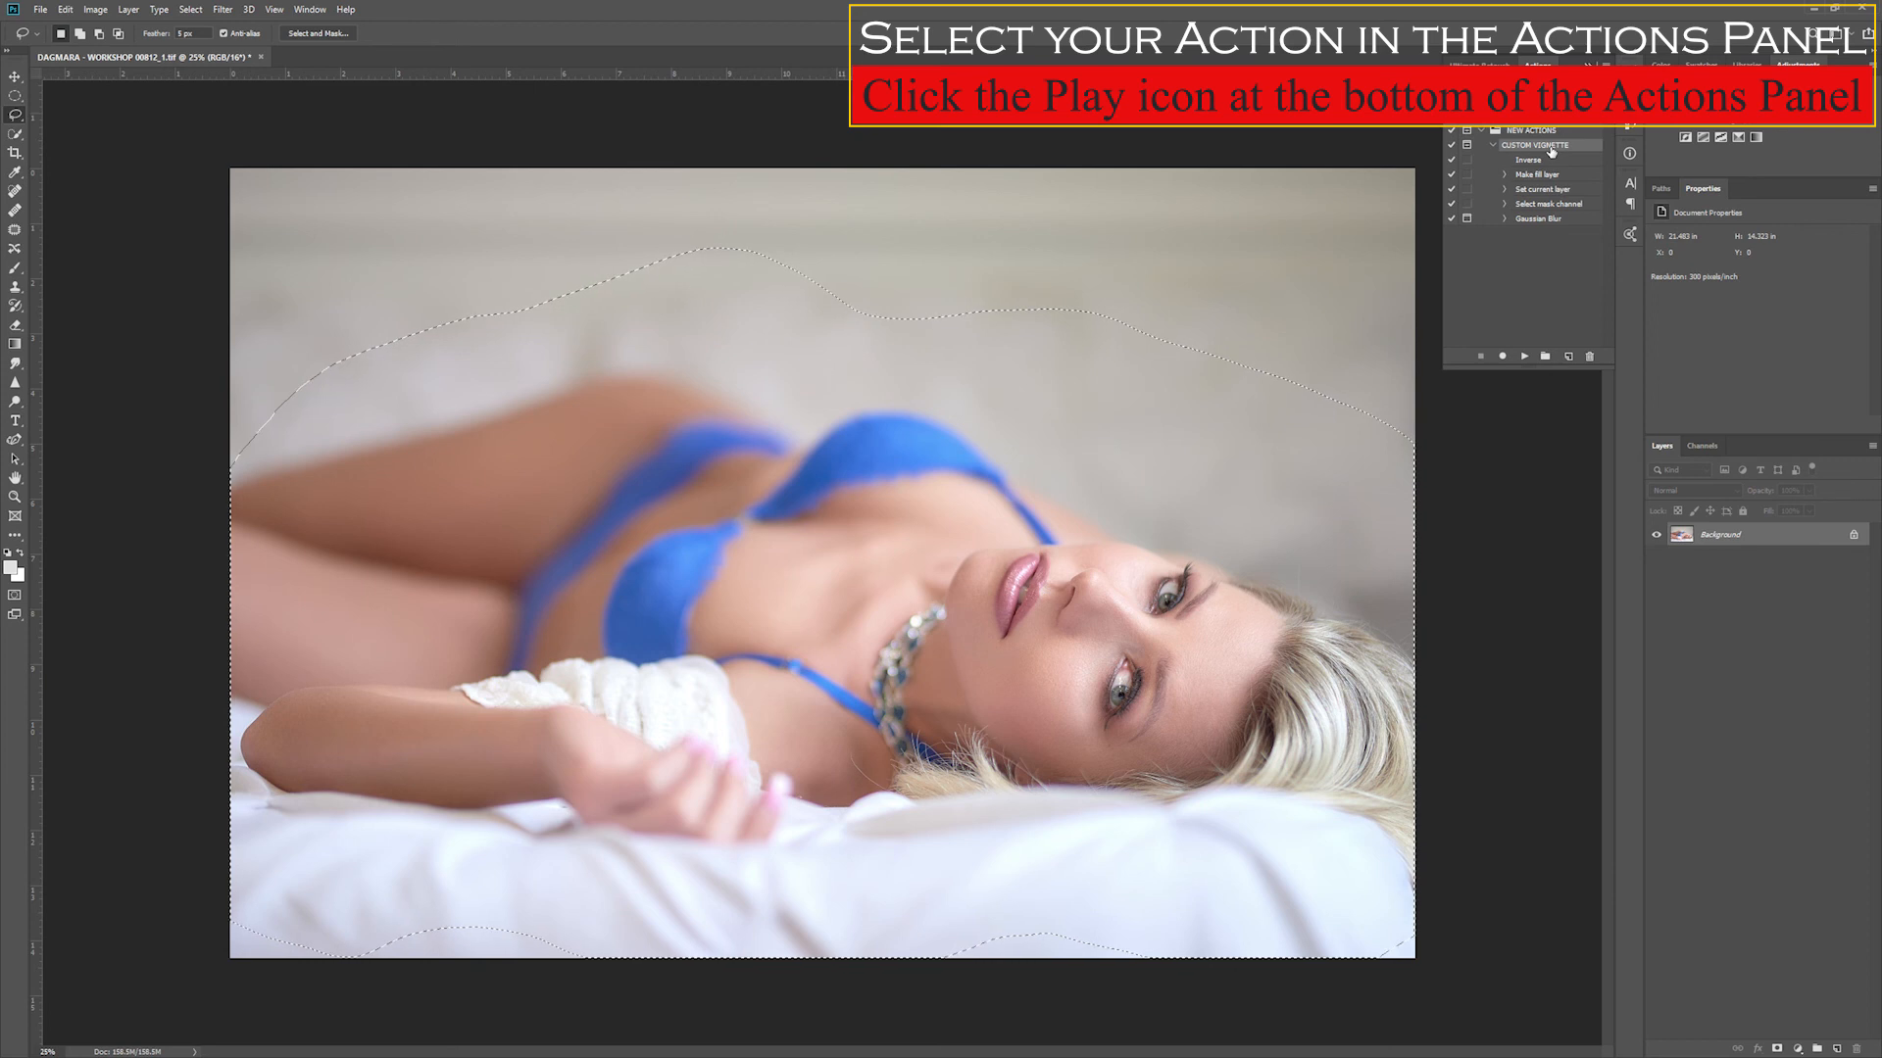
{"action": "left_click", "coordinate": [1525, 356]}
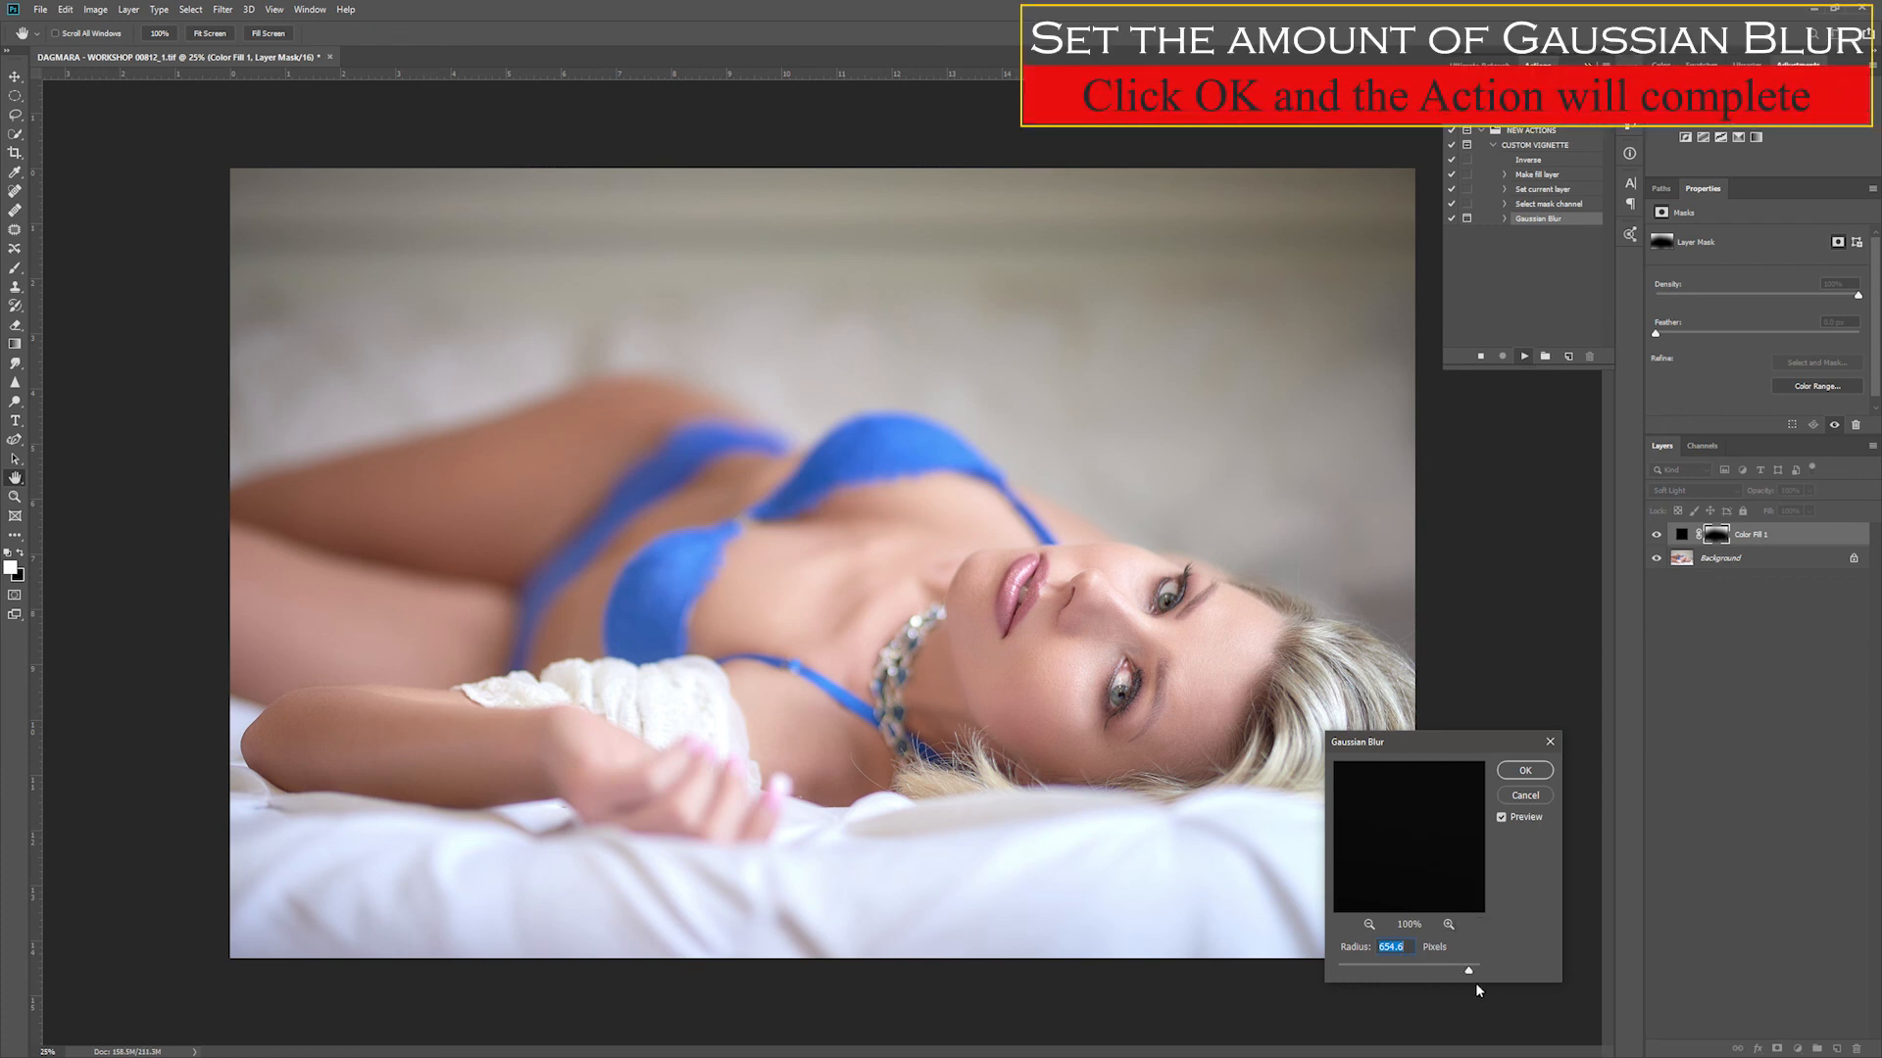
Step: Set the action's Gaussian Blur radius to 585.5 pixels and apply it to the layer mask
{"action": "left_click_drag", "start_coordinate": [1469, 973], "coordinate": [1428, 972]}
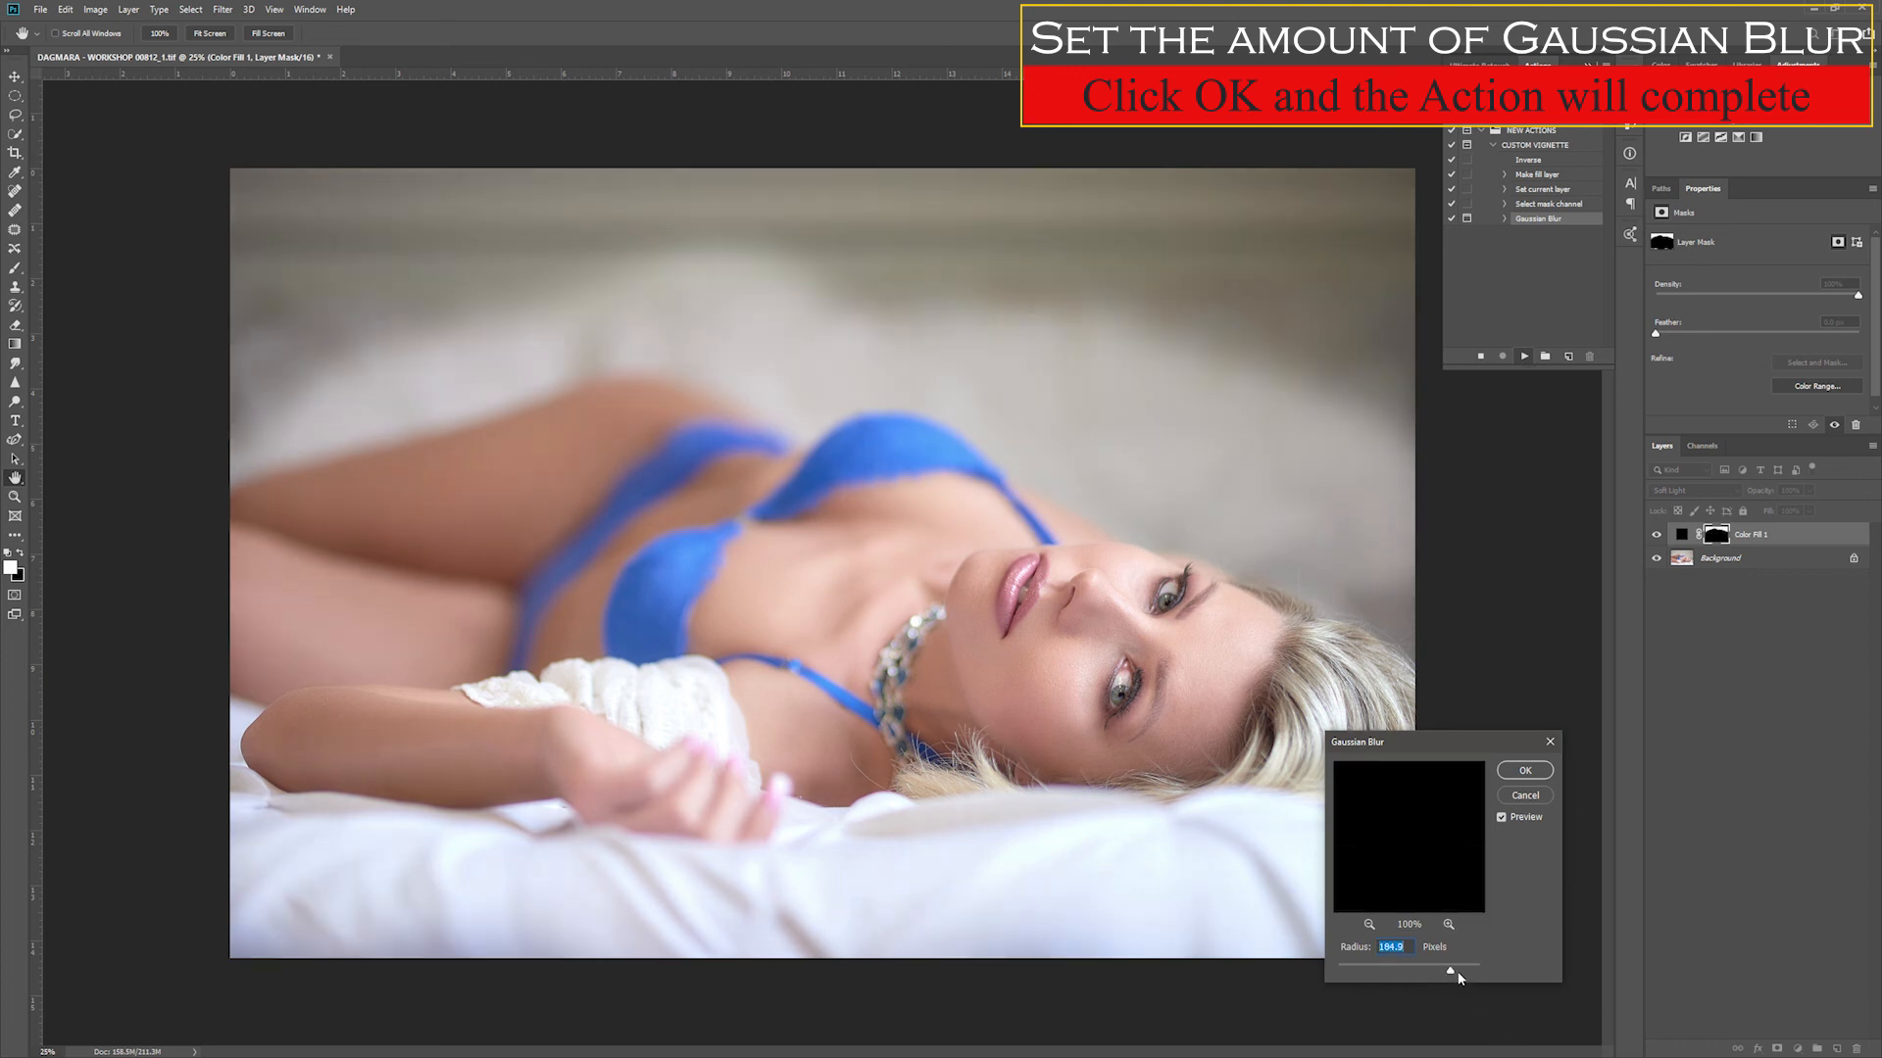
{"action": "left_click_drag", "start_coordinate": [1453, 973], "coordinate": [1464, 970]}
{"action": "left_click", "coordinate": [1468, 972]}
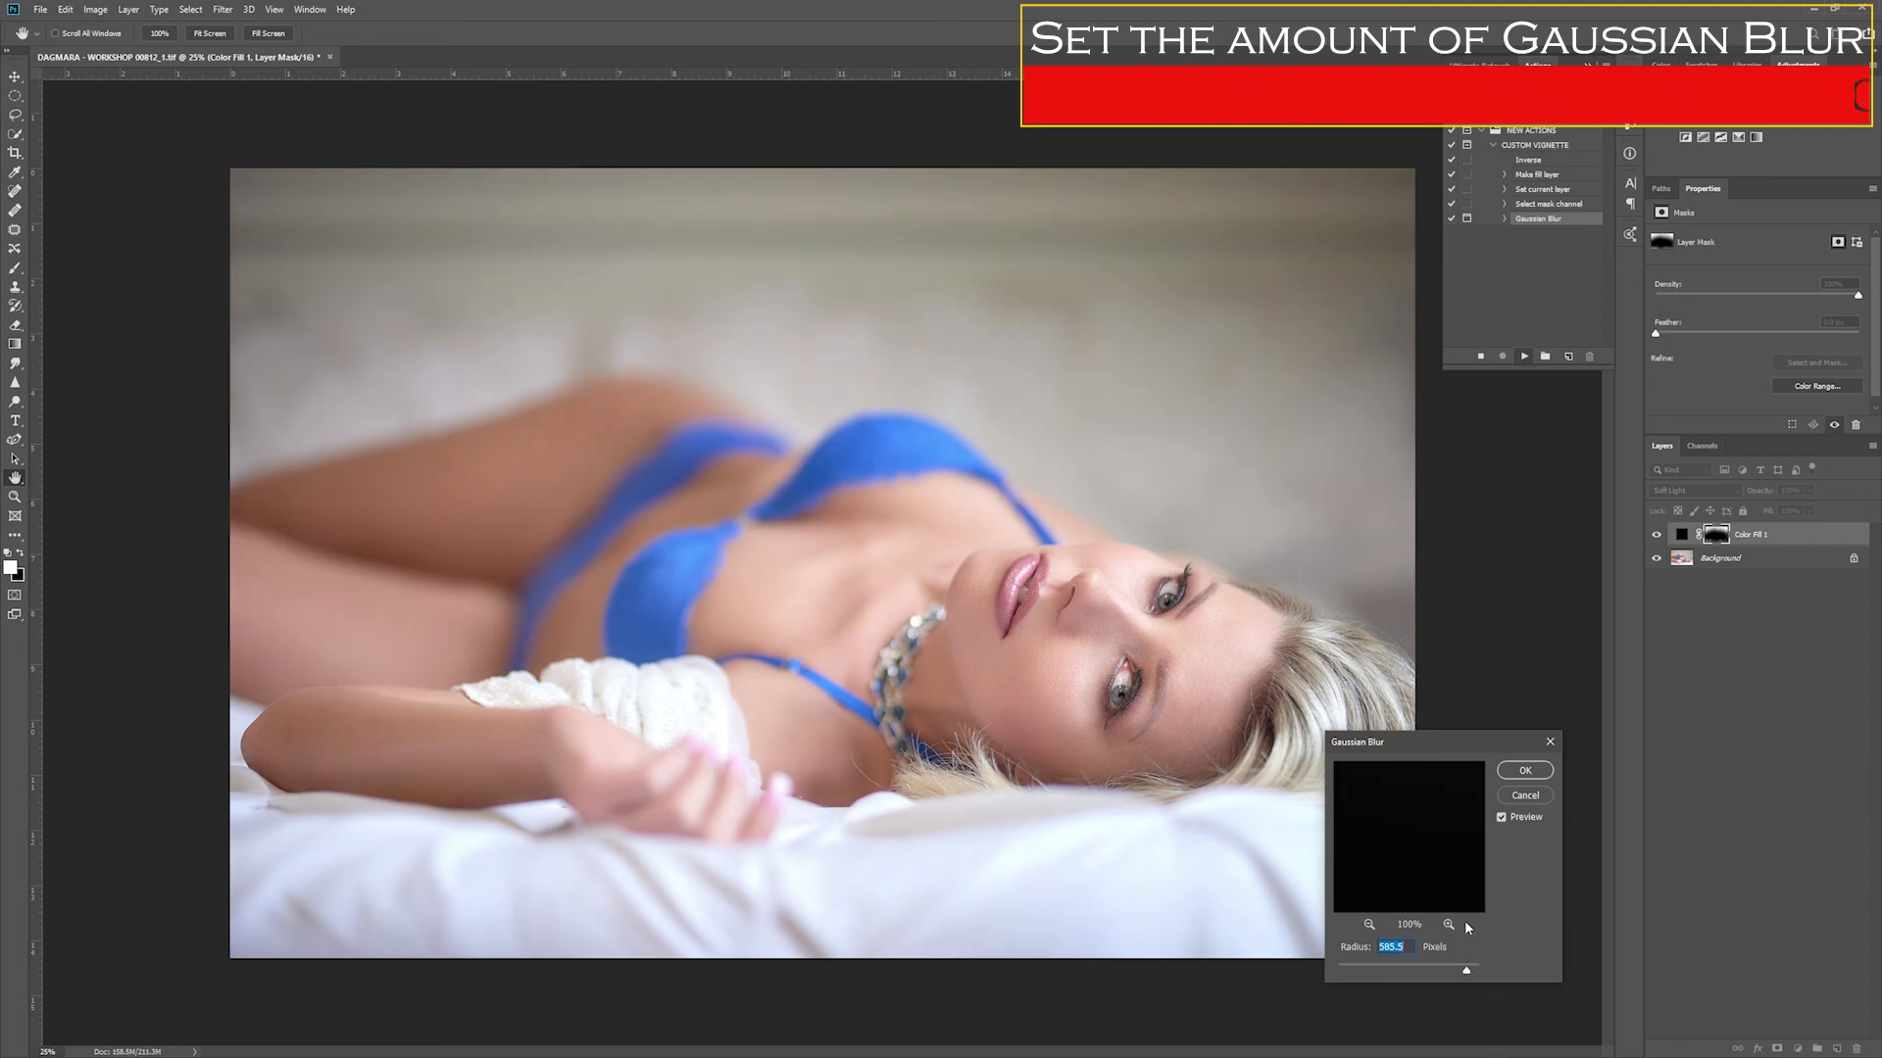
{"action": "left_click", "coordinate": [1535, 770]}
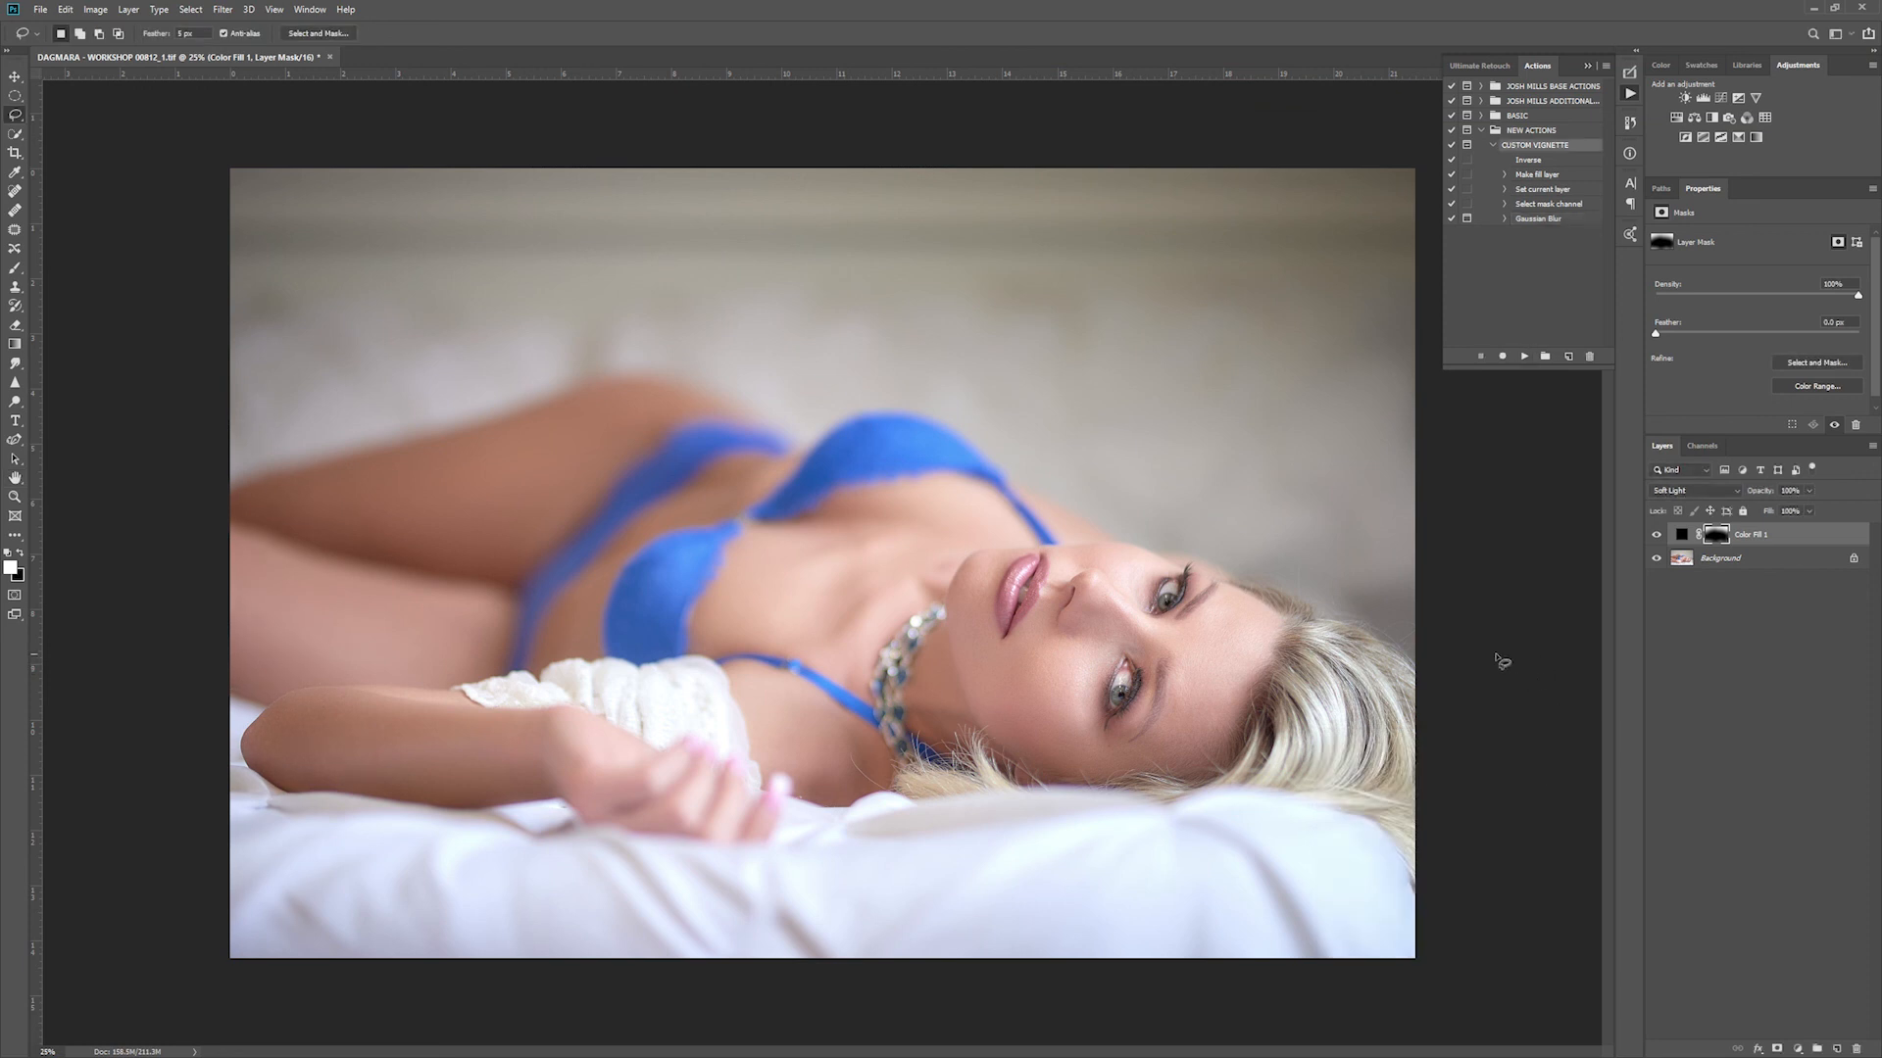
Step: Select the Color Fill 1 layer and lower its opacity to about 83%
{"action": "left_click", "coordinate": [1814, 536]}
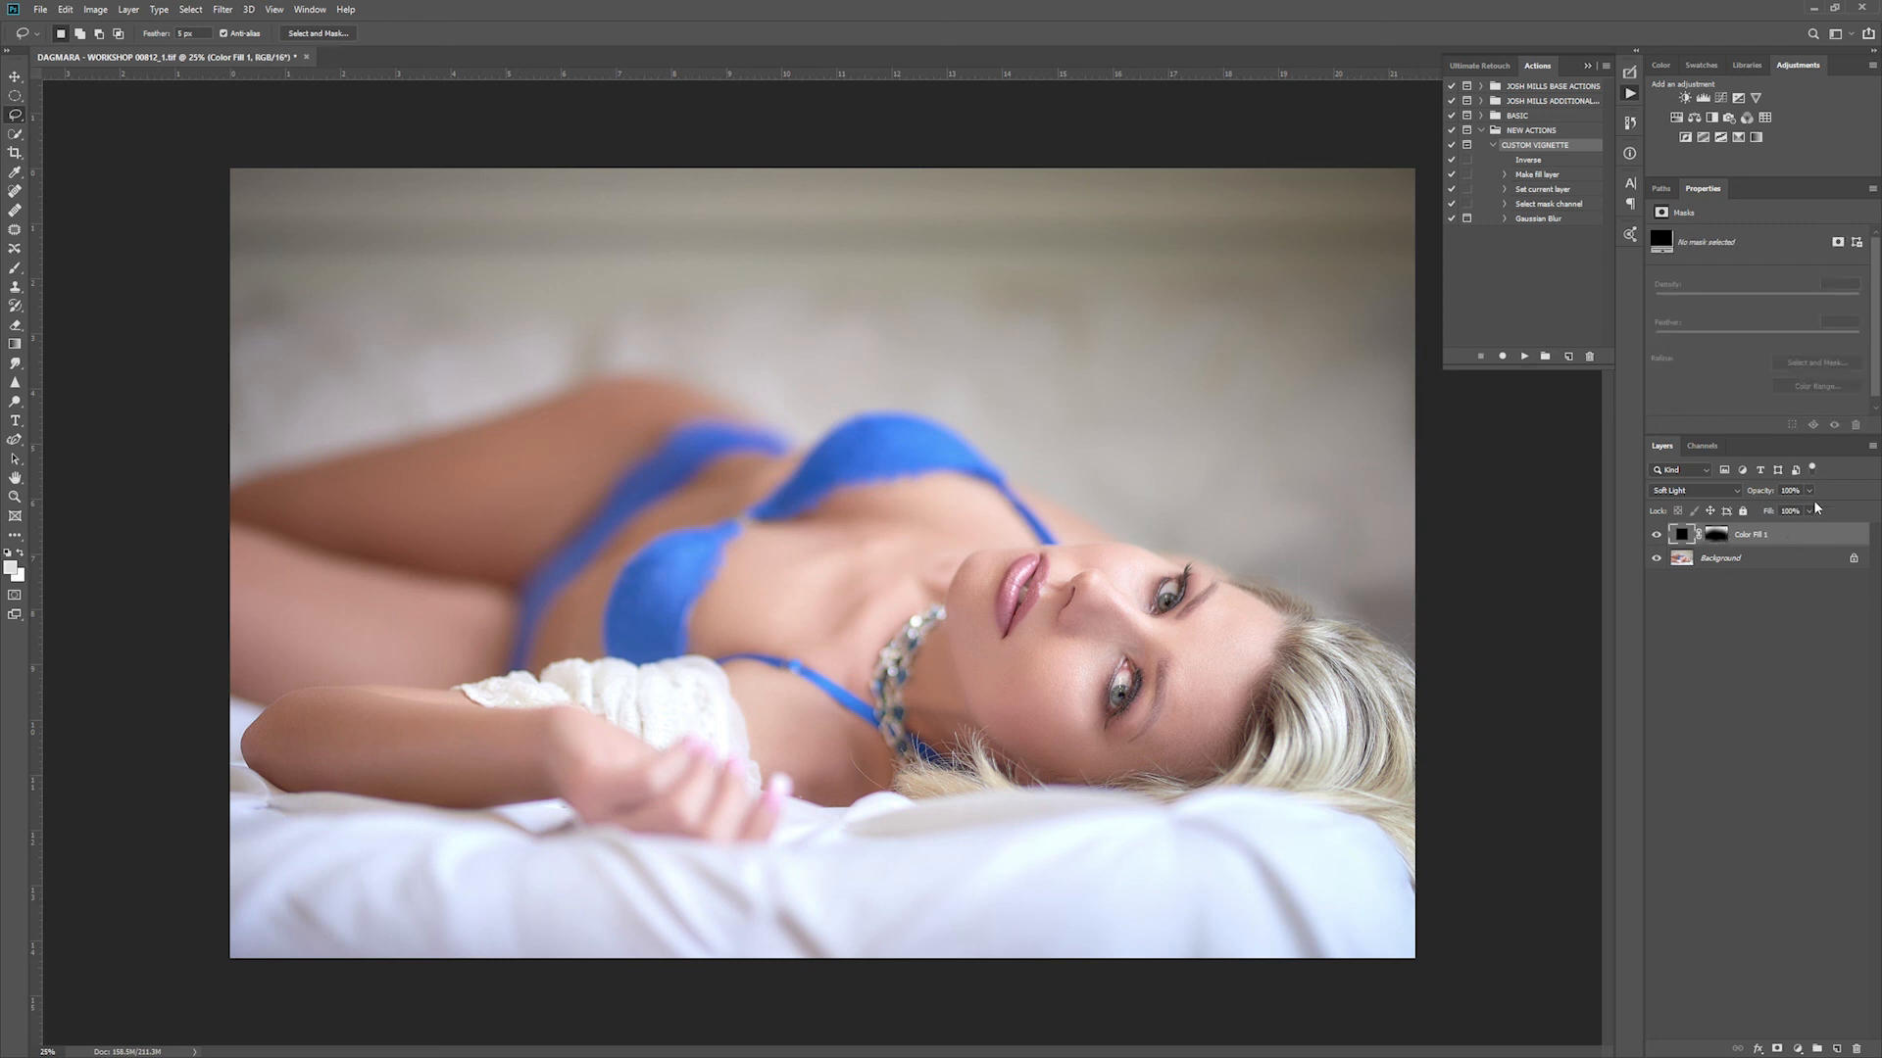
{"action": "left_click", "coordinate": [1810, 496]}
{"action": "left_click_drag", "start_coordinate": [1811, 514], "coordinate": [1742, 519]}
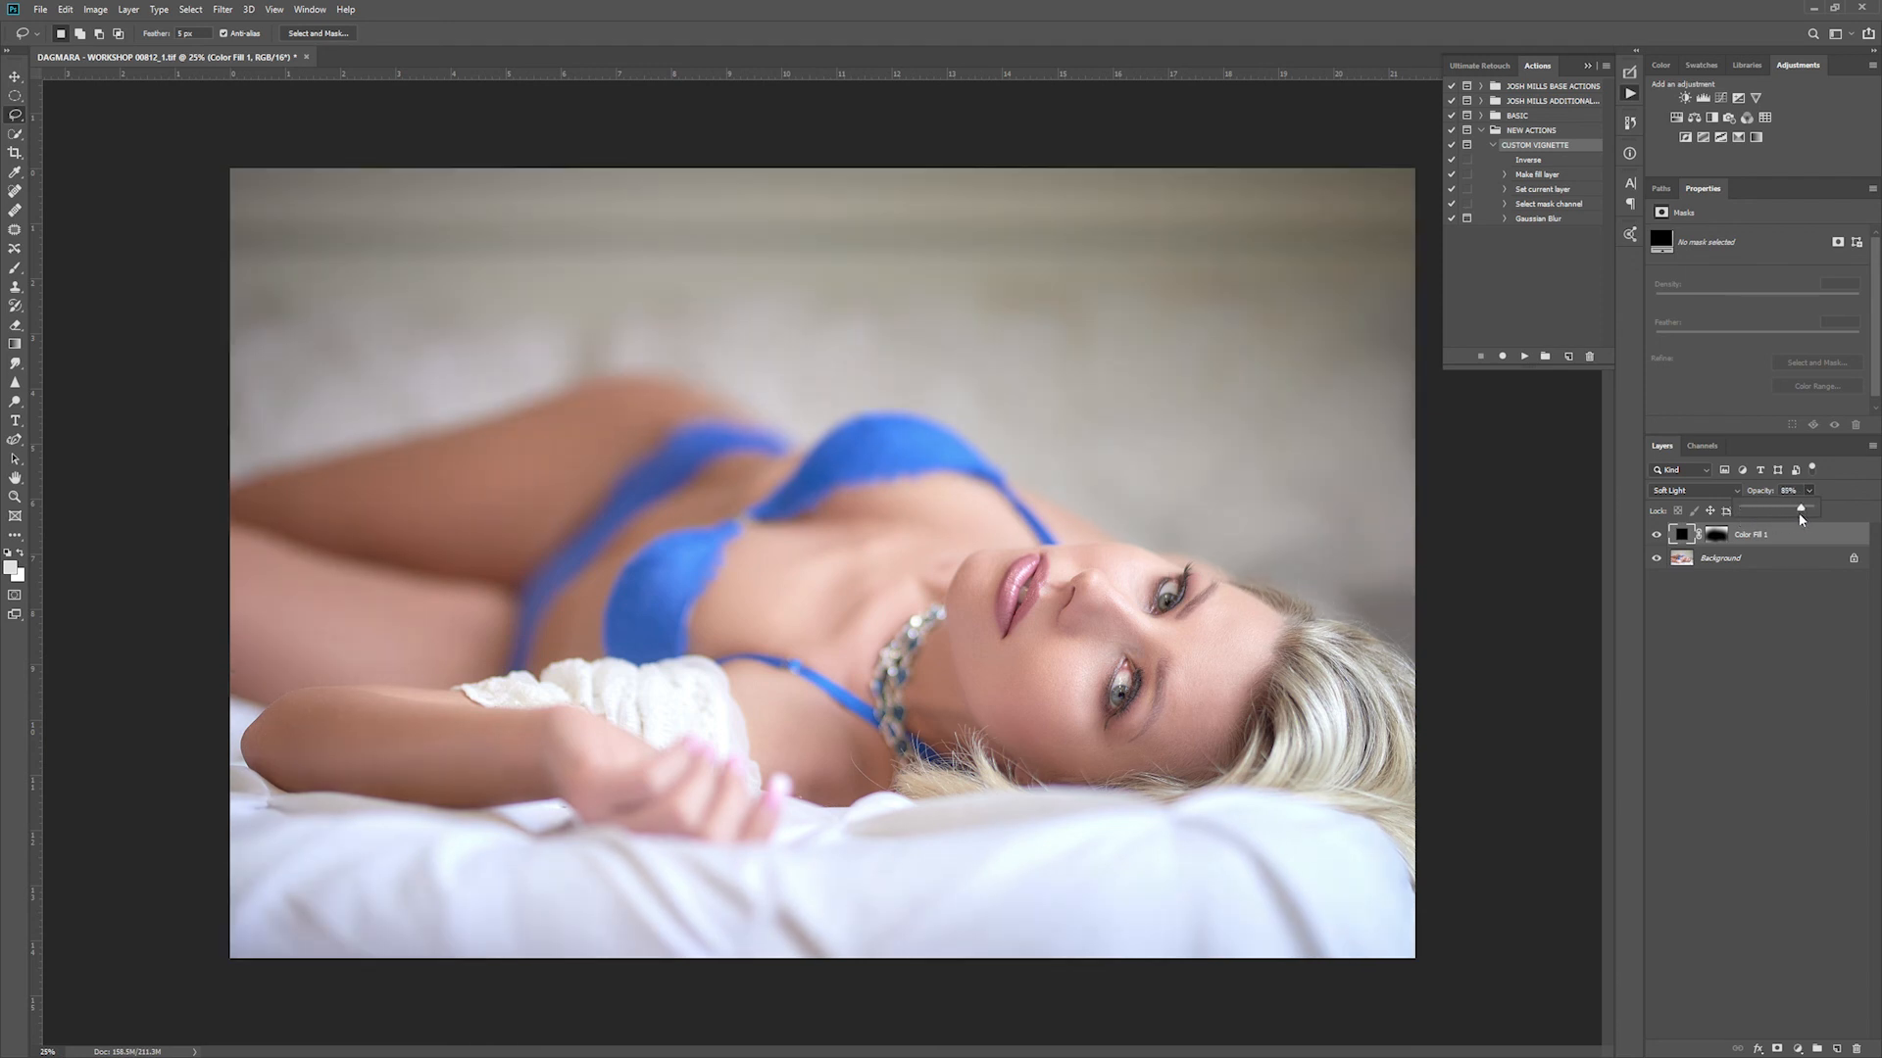